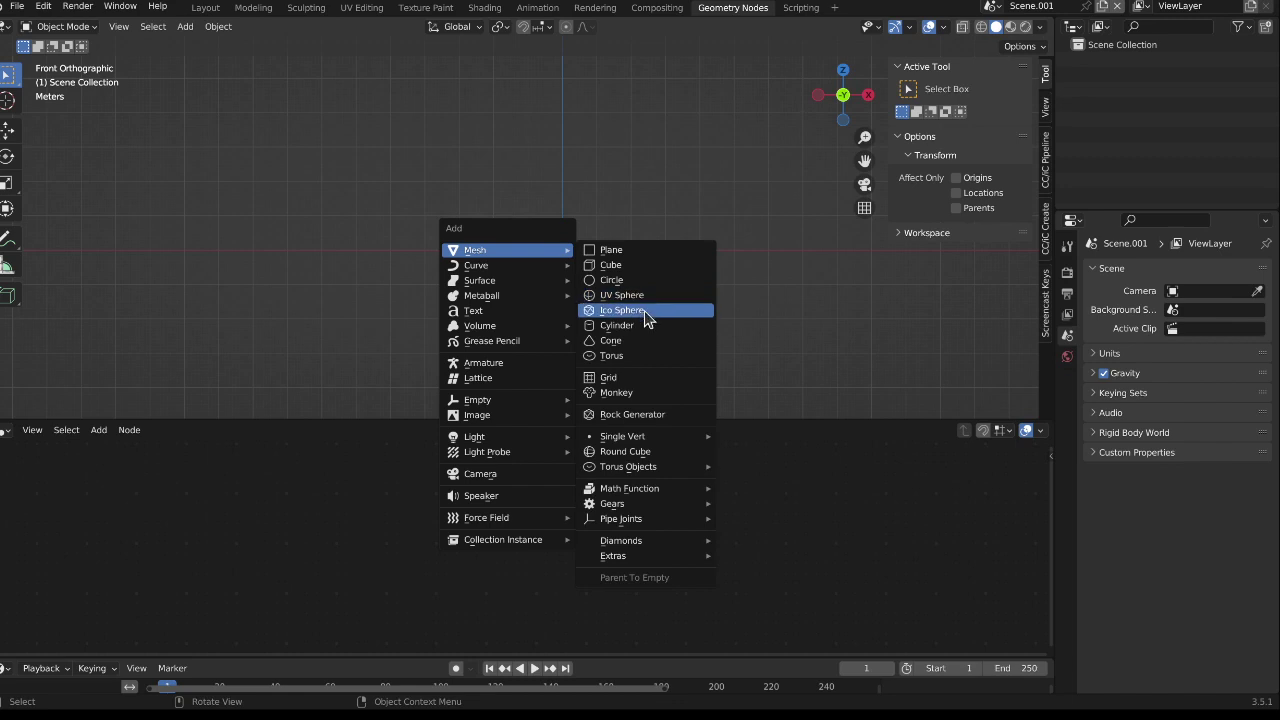
Add an ico sphere and place a duplicate that partly overlaps it in the X direction.
{"action": "left_click", "coordinate": [644, 312]}
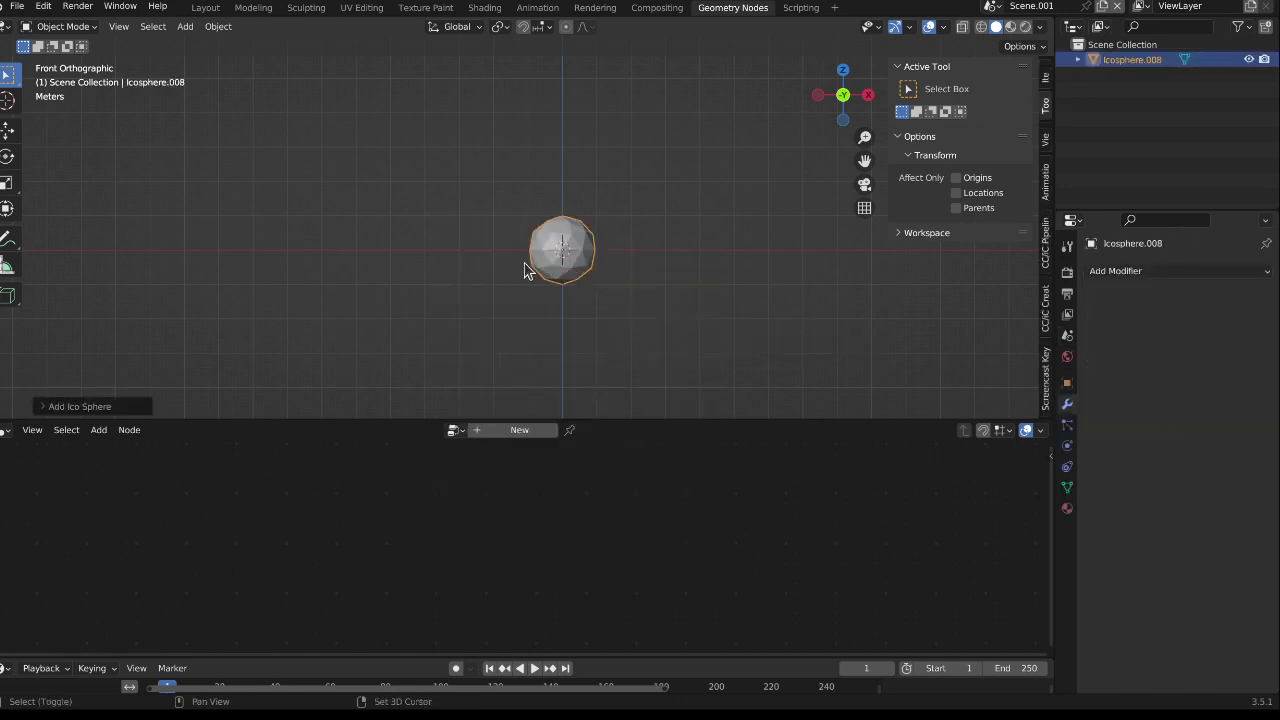
{"action": "key", "text": "shift+d"}
{"action": "left_click", "coordinate": [580, 262]}
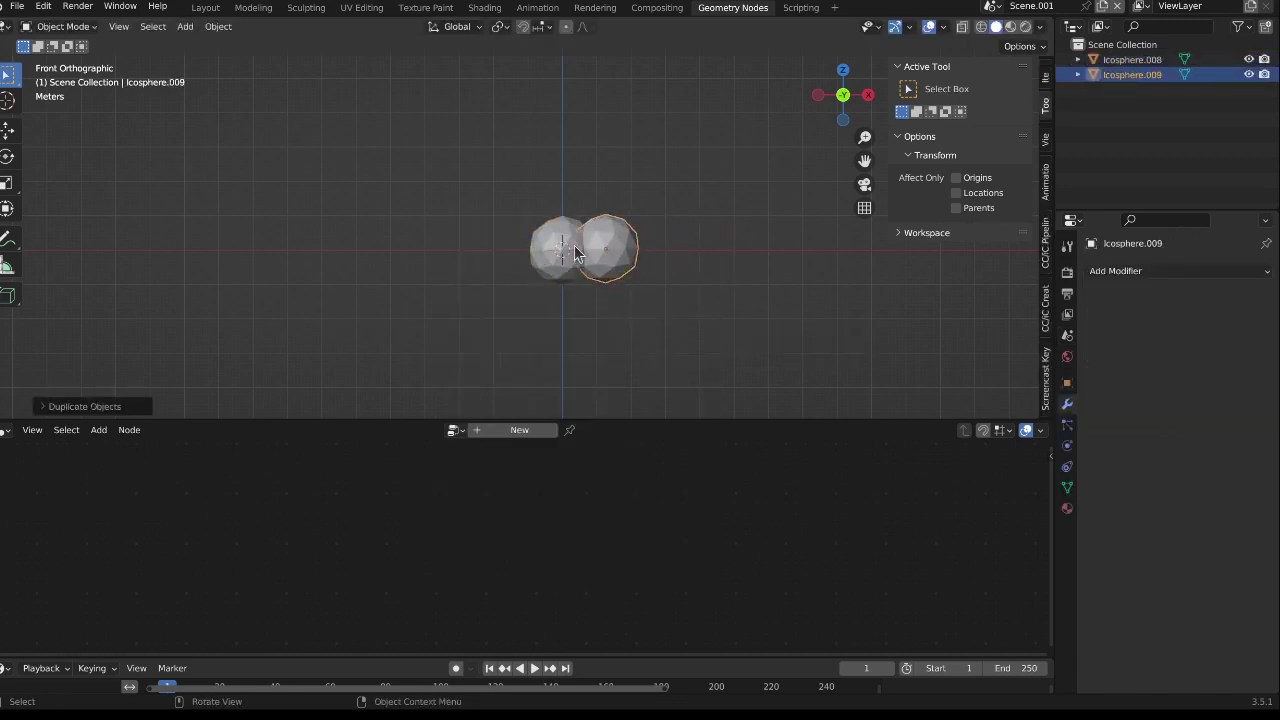
Select both ico spheres, join them into one object, and turn on the Screencast Keys display.
{"action": "scroll", "coordinate": [566, 238], "scroll_direction": "up", "scroll_amount": 3}
{"action": "left_click", "coordinate": [555, 264], "text": "shift"}
{"action": "left_click", "coordinate": [640, 264], "text": "shift"}
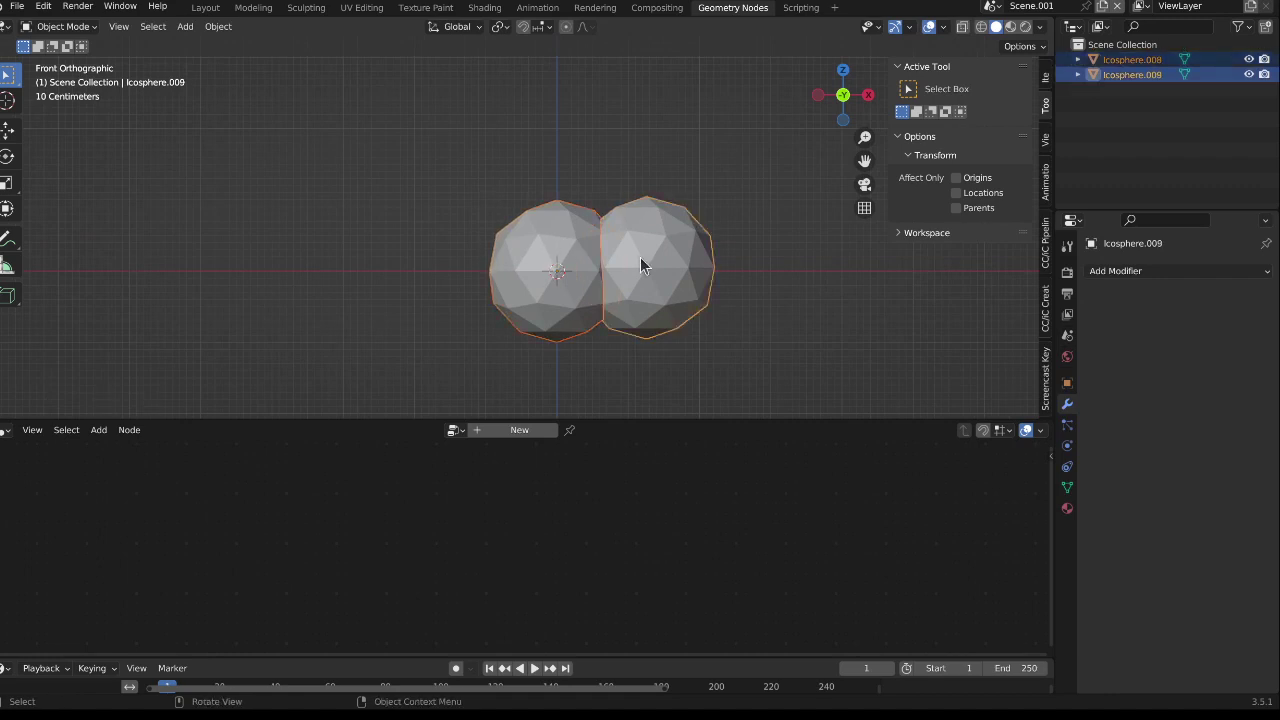
{"action": "left_click", "coordinate": [1046, 392]}
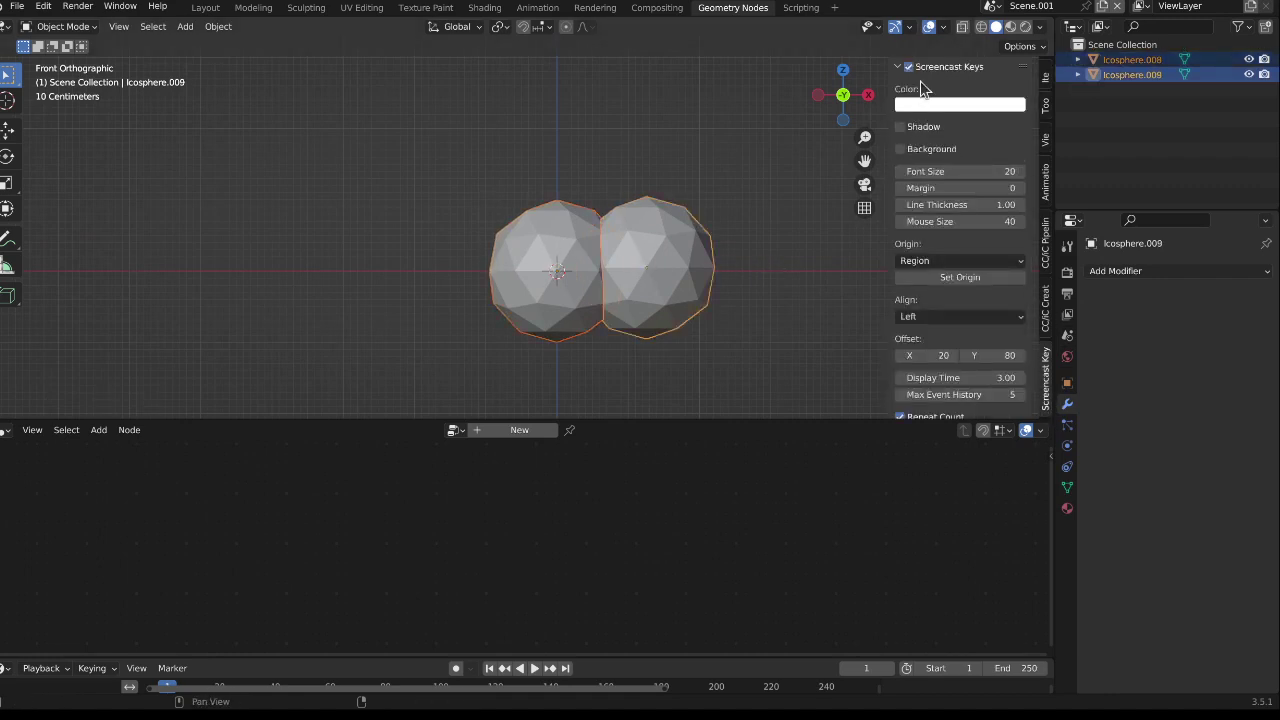
{"action": "key", "text": "ctrl+j"}
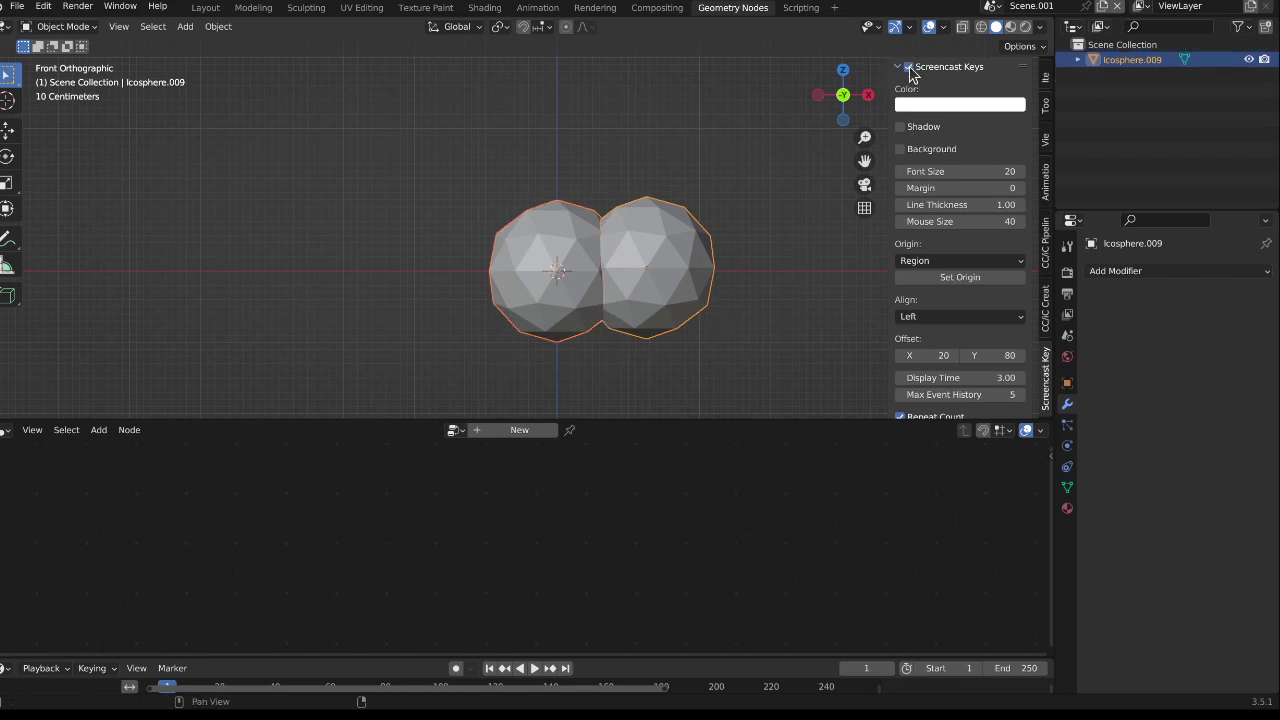
{"action": "key", "text": "ctrl"}
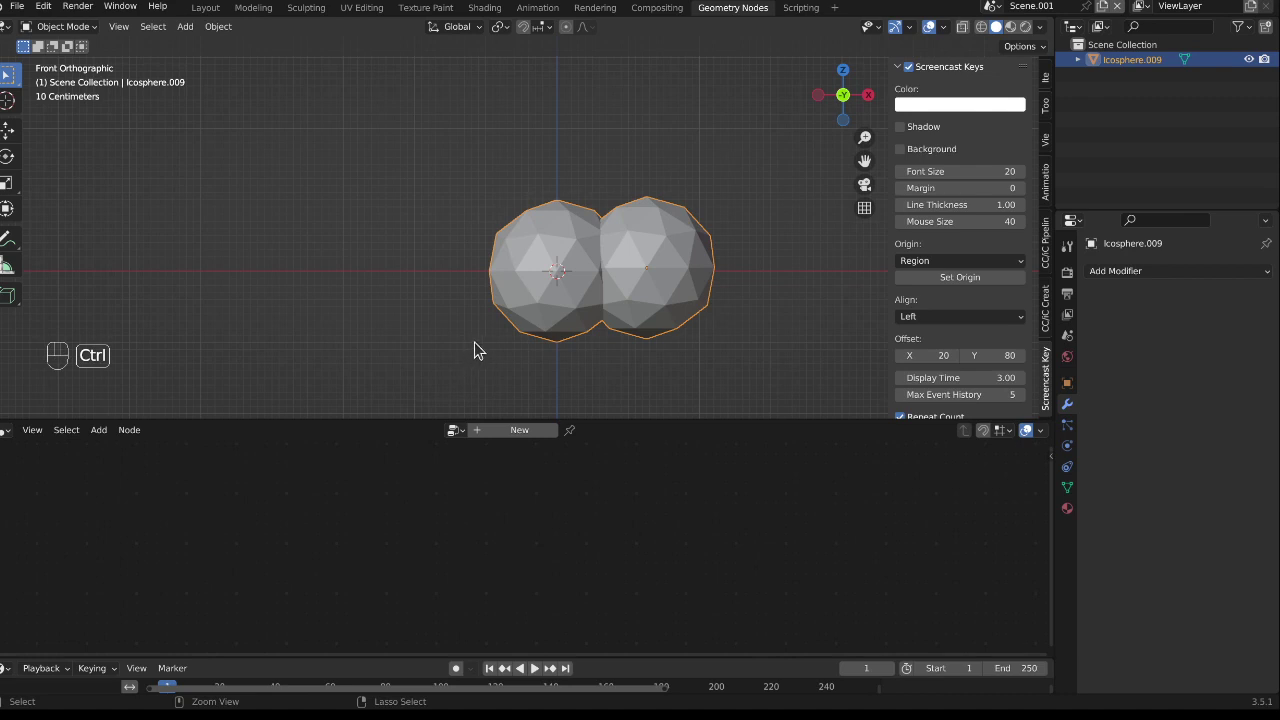
{"action": "key", "text": "ctrl+j"}
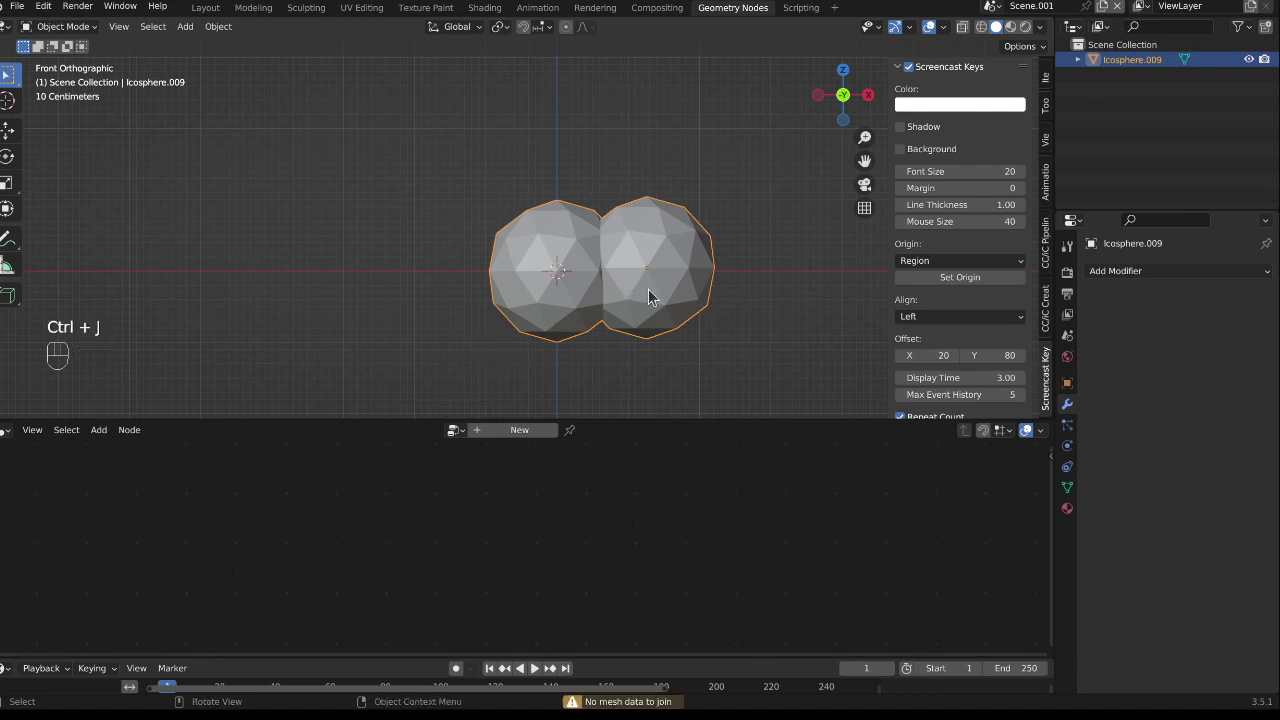
Delete the joined double-sphere object.
{"action": "key", "text": "Tab"}
{"action": "key", "text": "Tab"}
{"action": "key", "text": "ctrl"}
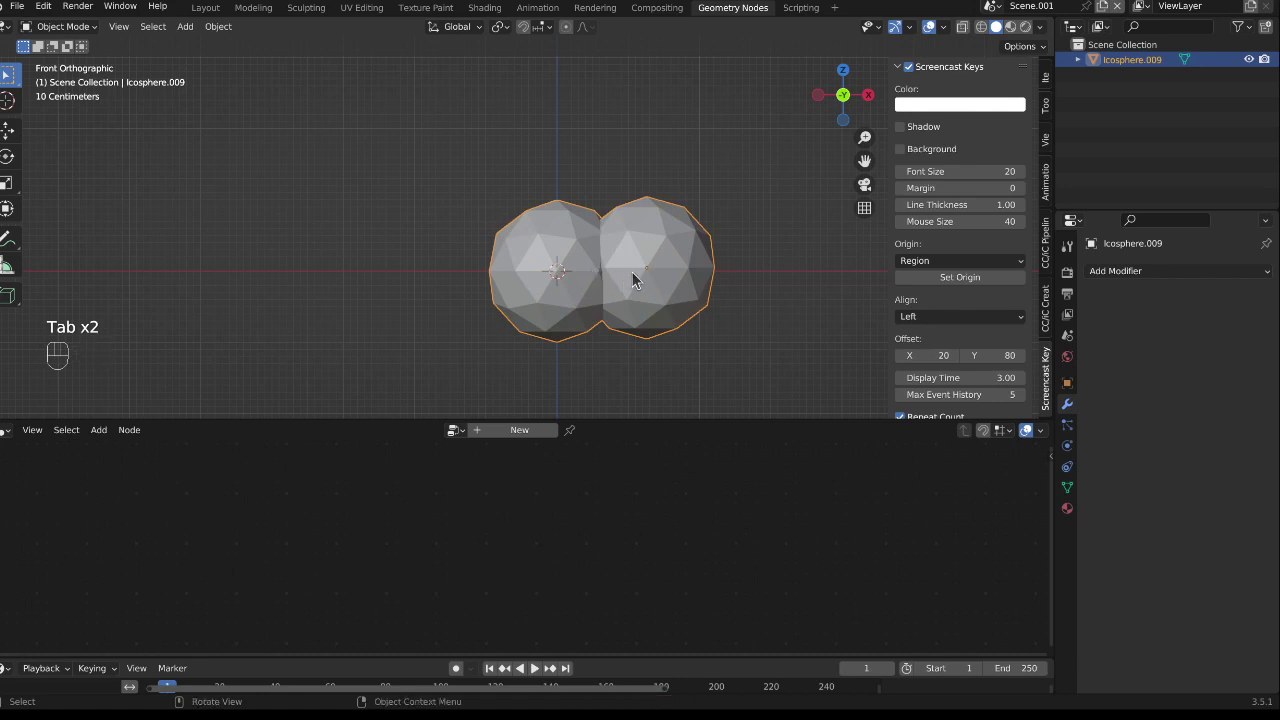
{"action": "key", "text": "g"}
{"action": "left_click", "coordinate": [534, 259]}
{"action": "key", "text": "x"}
{"action": "left_click", "coordinate": [534, 259]}
Add a new ico sphere and duplicate it along X so that the copy partly overlaps the original.
{"action": "key", "text": "shift+a"}
{"action": "mouse_move", "coordinate": [534, 259]}
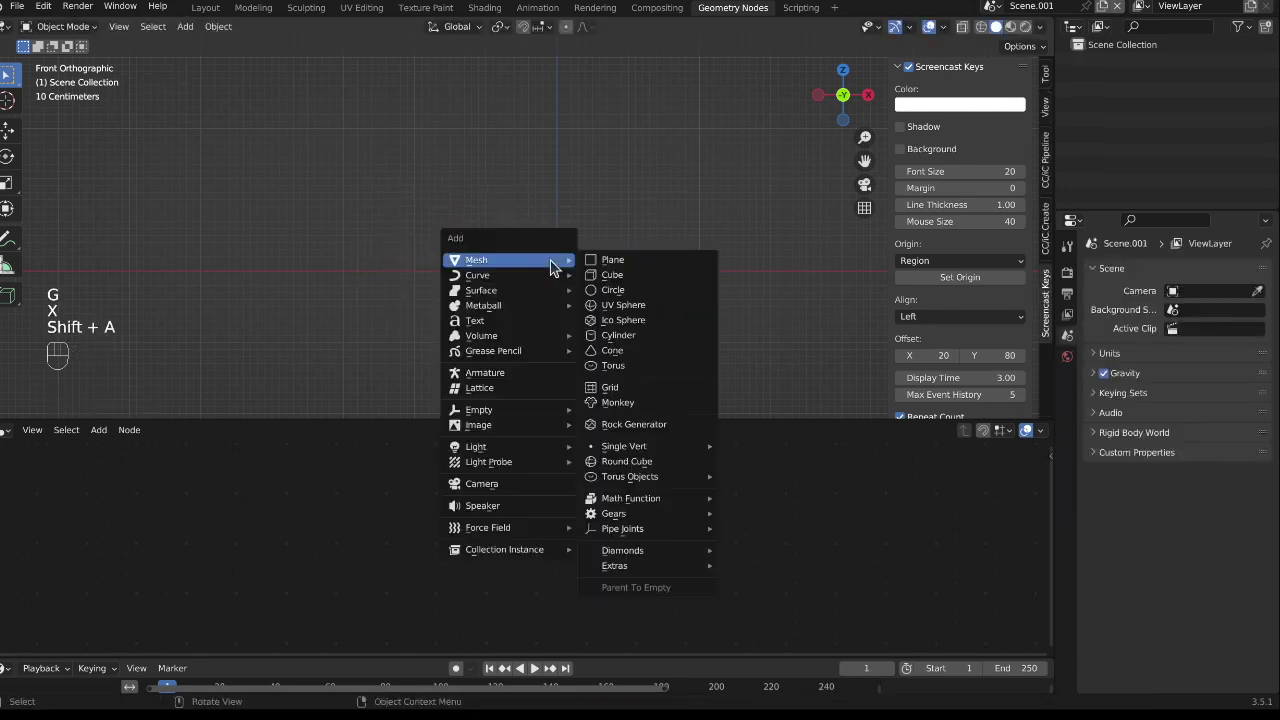
{"action": "left_click", "coordinate": [671, 319]}
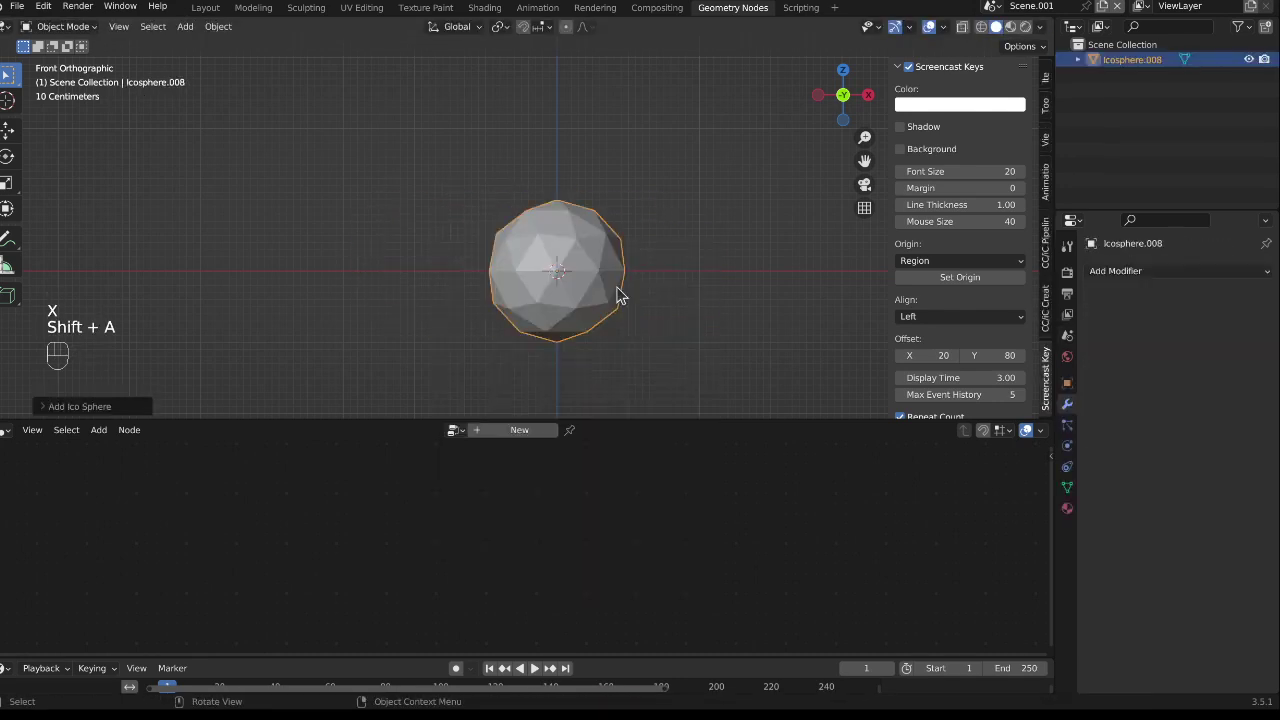
{"action": "key", "text": "shift"}
{"action": "key", "text": "shift+d"}
{"action": "left_click", "coordinate": [560, 368]}
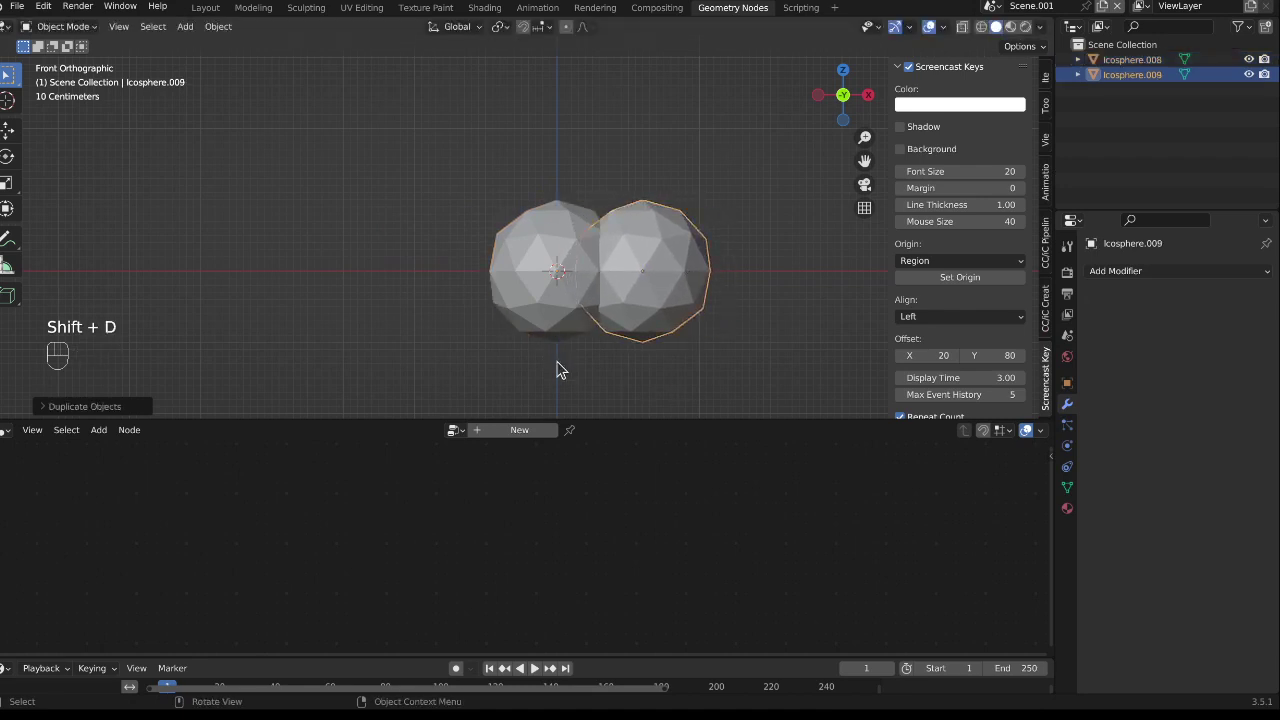
Select both spheres with the original active and add a Boolean modifier set to Union.
{"action": "left_click", "coordinate": [618, 290], "text": "shift"}
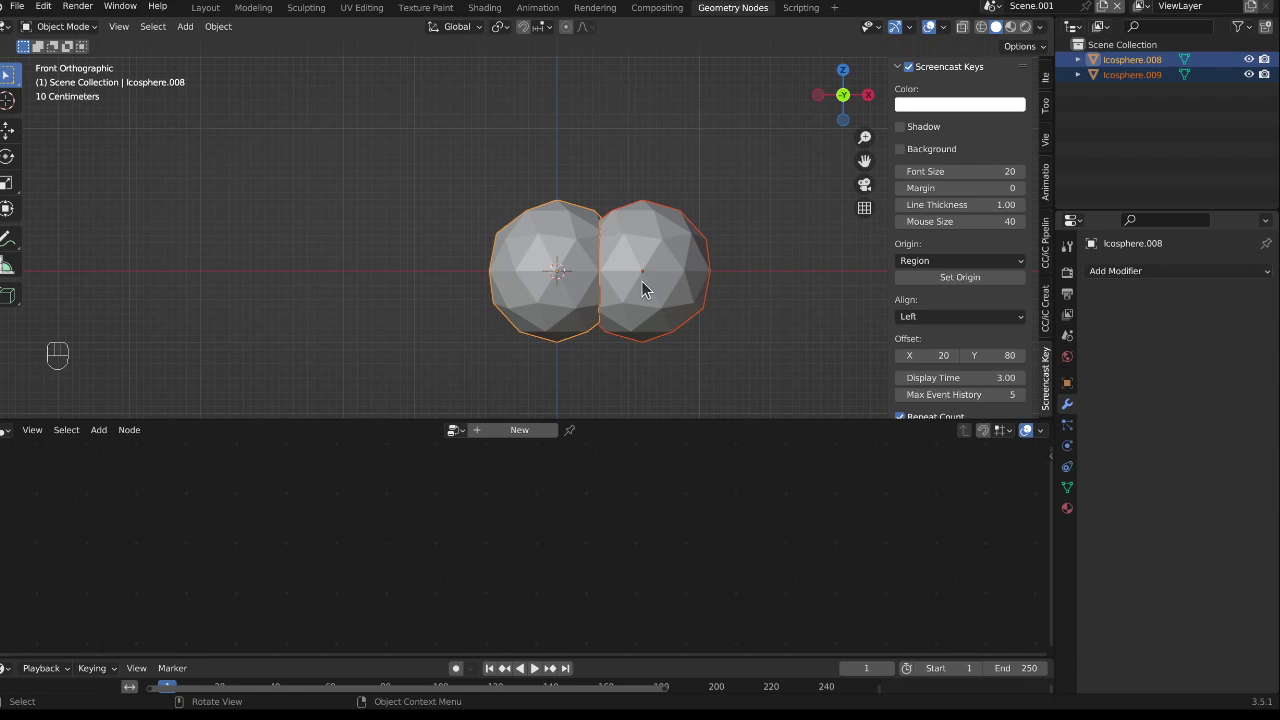
{"action": "left_click", "coordinate": [1175, 280]}
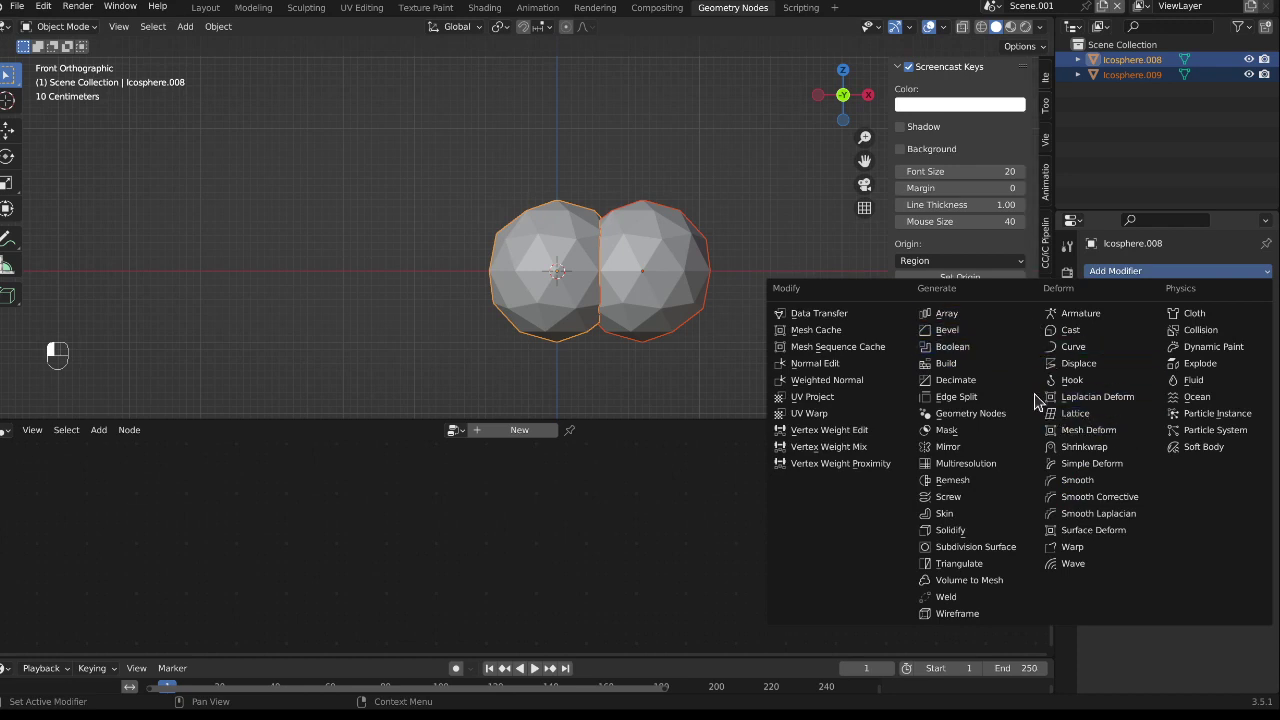
{"action": "left_click", "coordinate": [955, 347]}
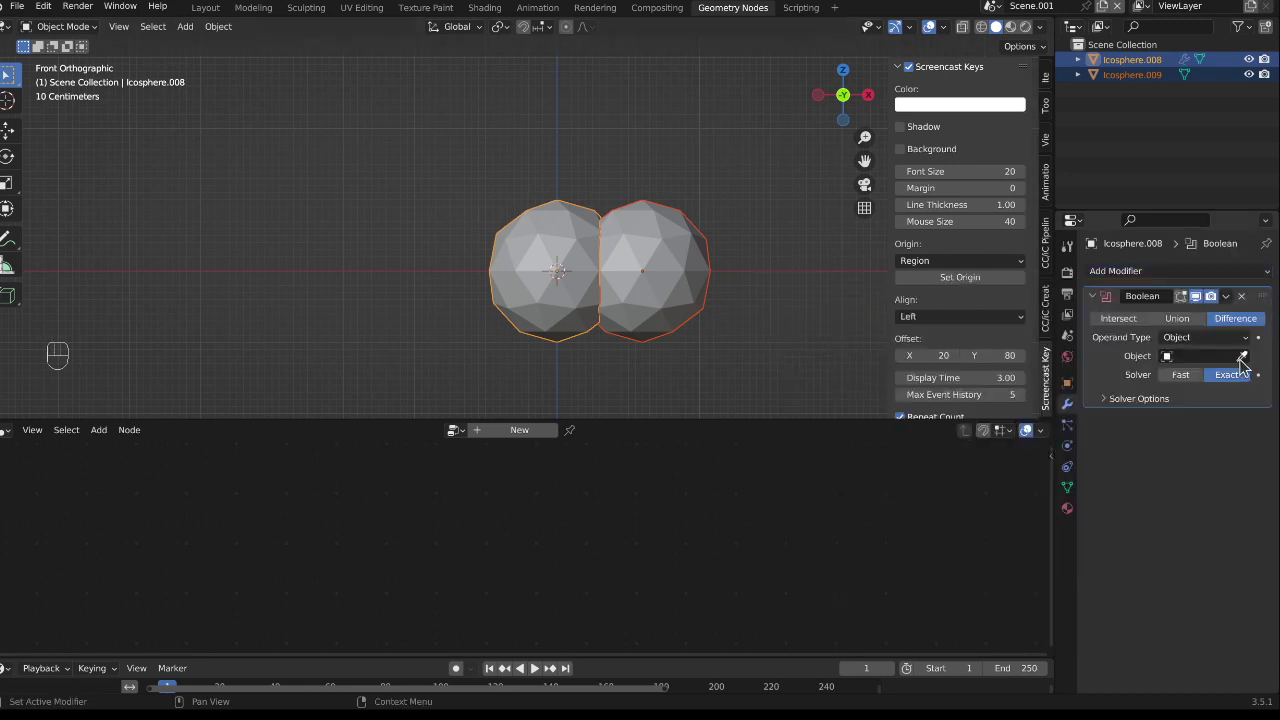
{"action": "left_click", "coordinate": [1176, 320]}
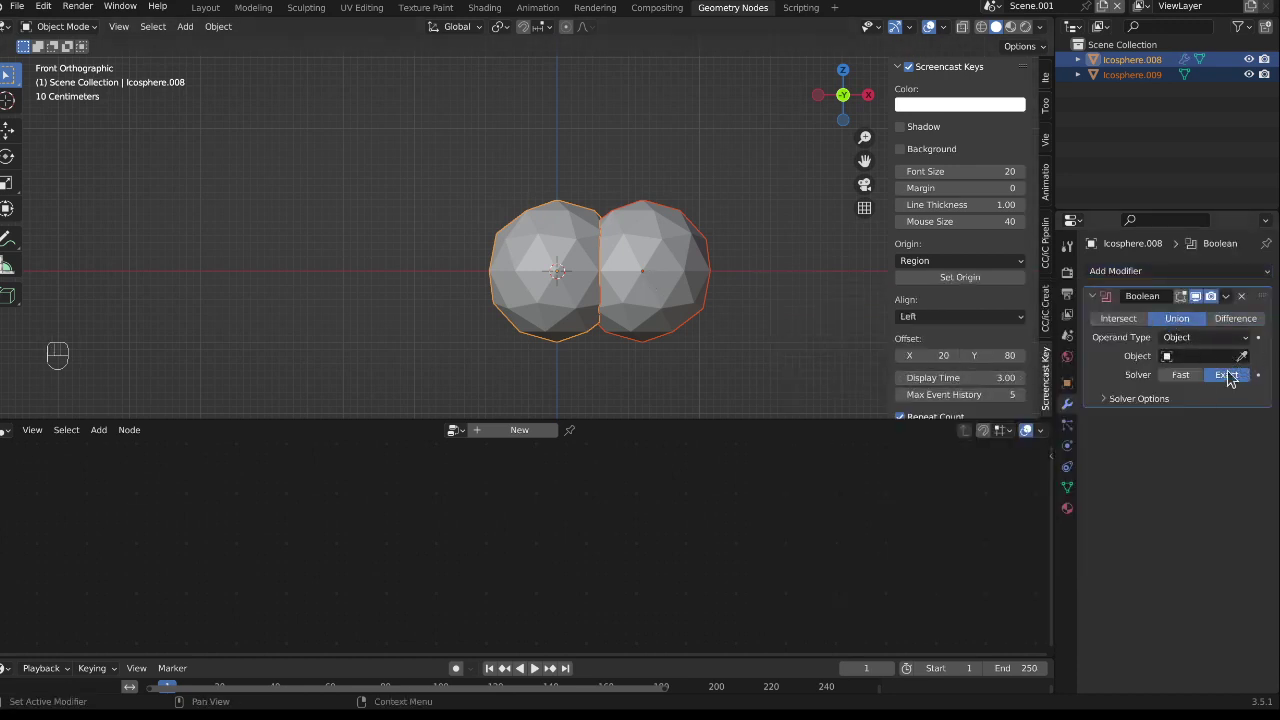
Pick the duplicate sphere as the Boolean modifier's object and apply the modifier.
{"action": "left_click", "coordinate": [1243, 356]}
{"action": "left_click", "coordinate": [641, 294]}
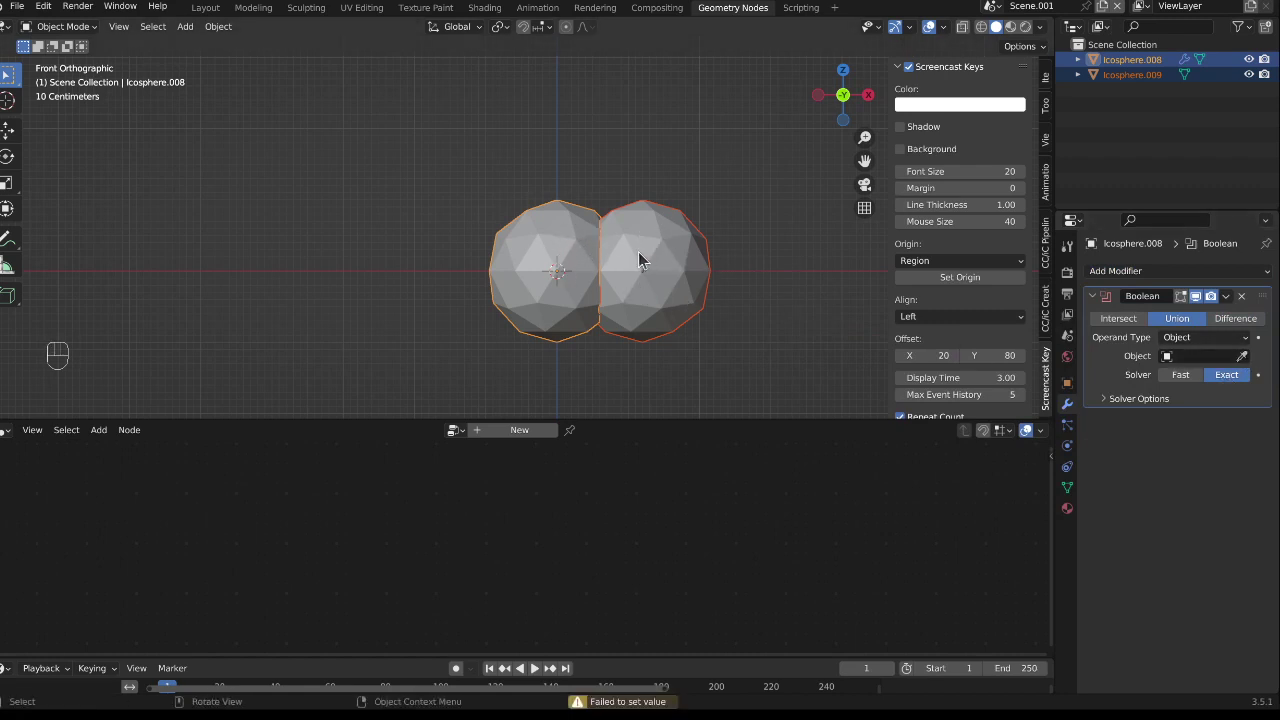
{"action": "left_click", "coordinate": [1243, 357]}
{"action": "left_click", "coordinate": [679, 243]}
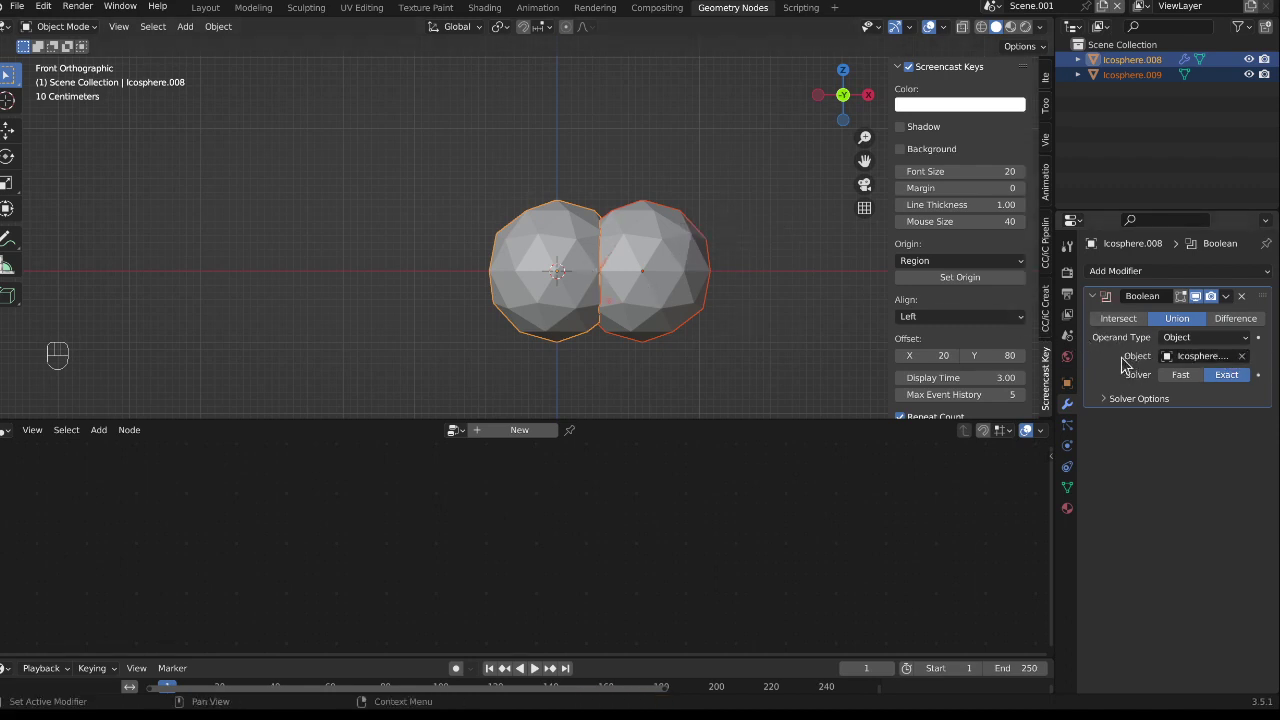
{"action": "key", "text": "ctrl"}
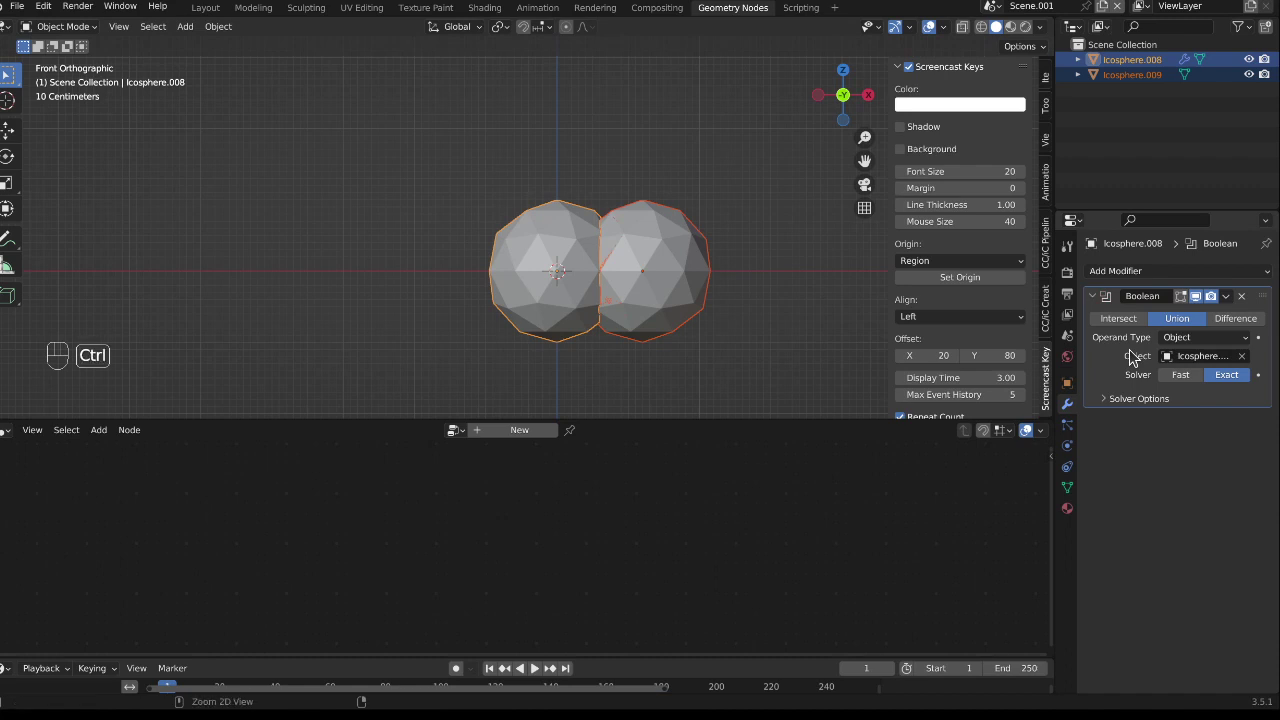
{"action": "key", "text": "ctrl+a"}
Move the united mesh in the negative X direction, clear of the separate sphere.
{"action": "left_click", "coordinate": [612, 290]}
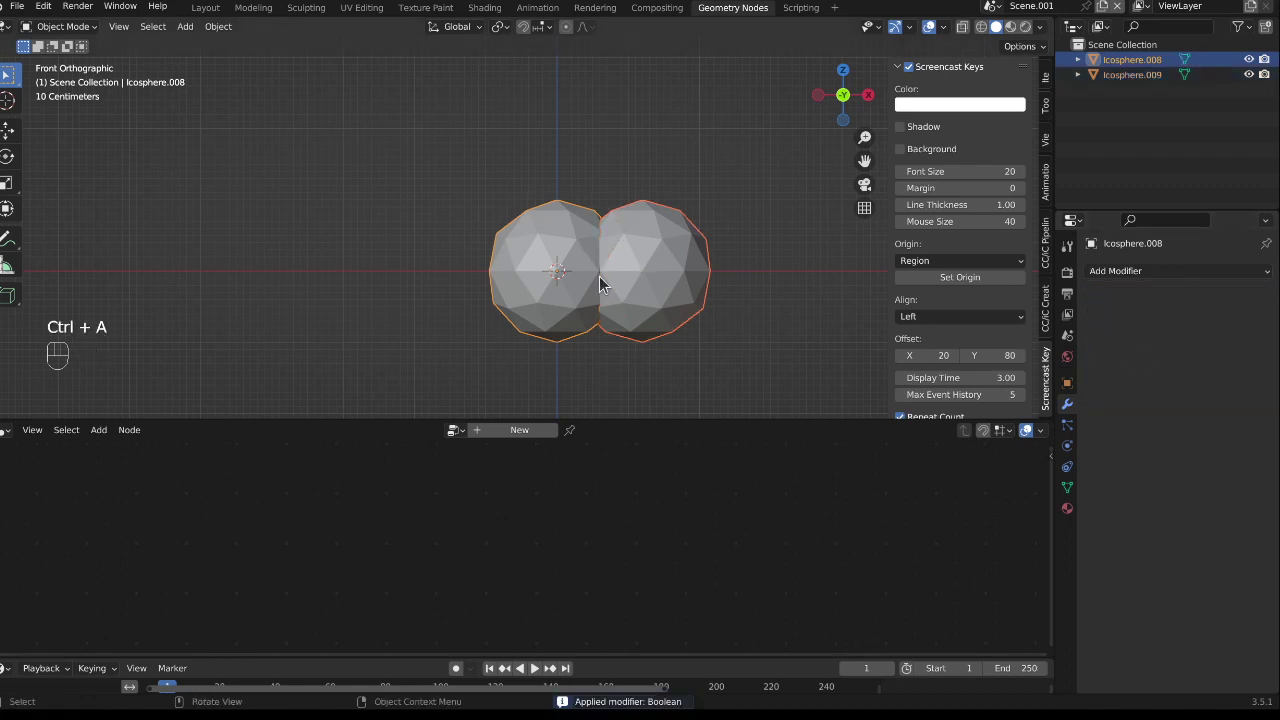
{"action": "key", "text": "g"}
{"action": "left_click", "coordinate": [285, 267]}
{"action": "left_click", "coordinate": [731, 250]}
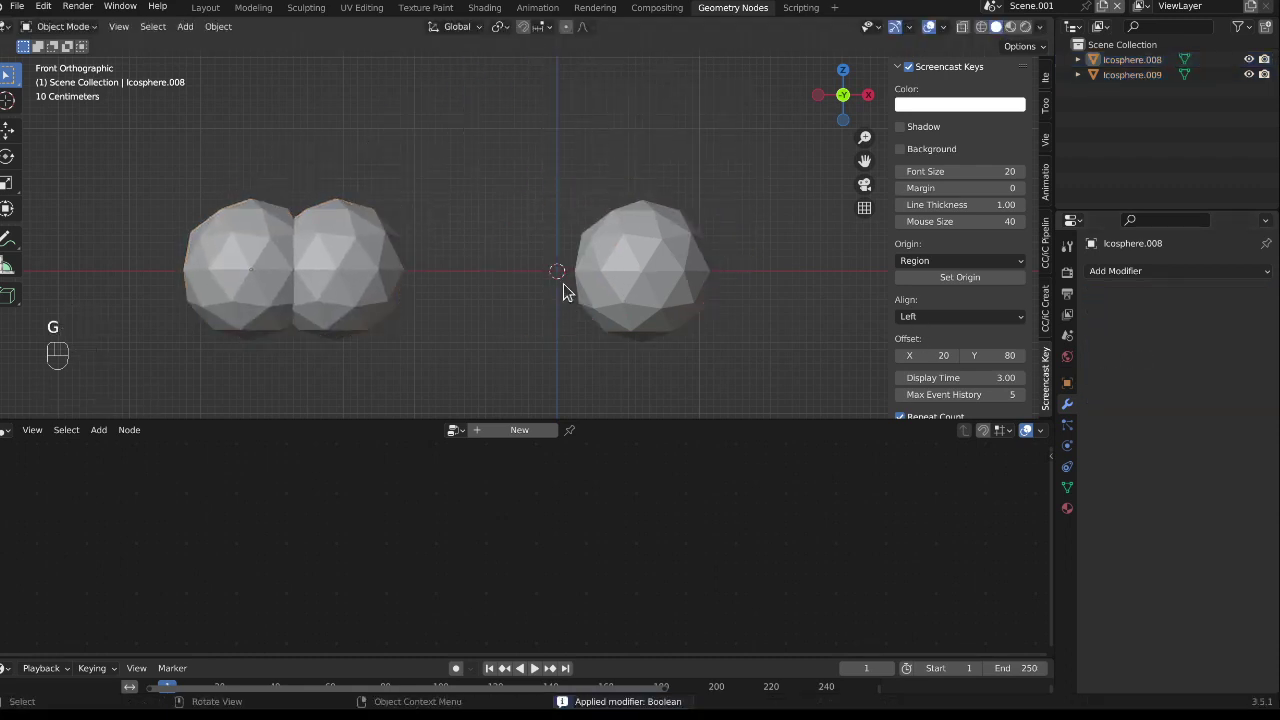
{"action": "left_click", "coordinate": [632, 280]}
Open the united mesh in Edit Mode and examine the seam between its two halves up close.
{"action": "middle_click_drag", "start_coordinate": [408, 337], "coordinate": [614, 314], "text": "shift"}
{"action": "left_click", "coordinate": [517, 306]}
{"action": "key", "text": "Tab"}
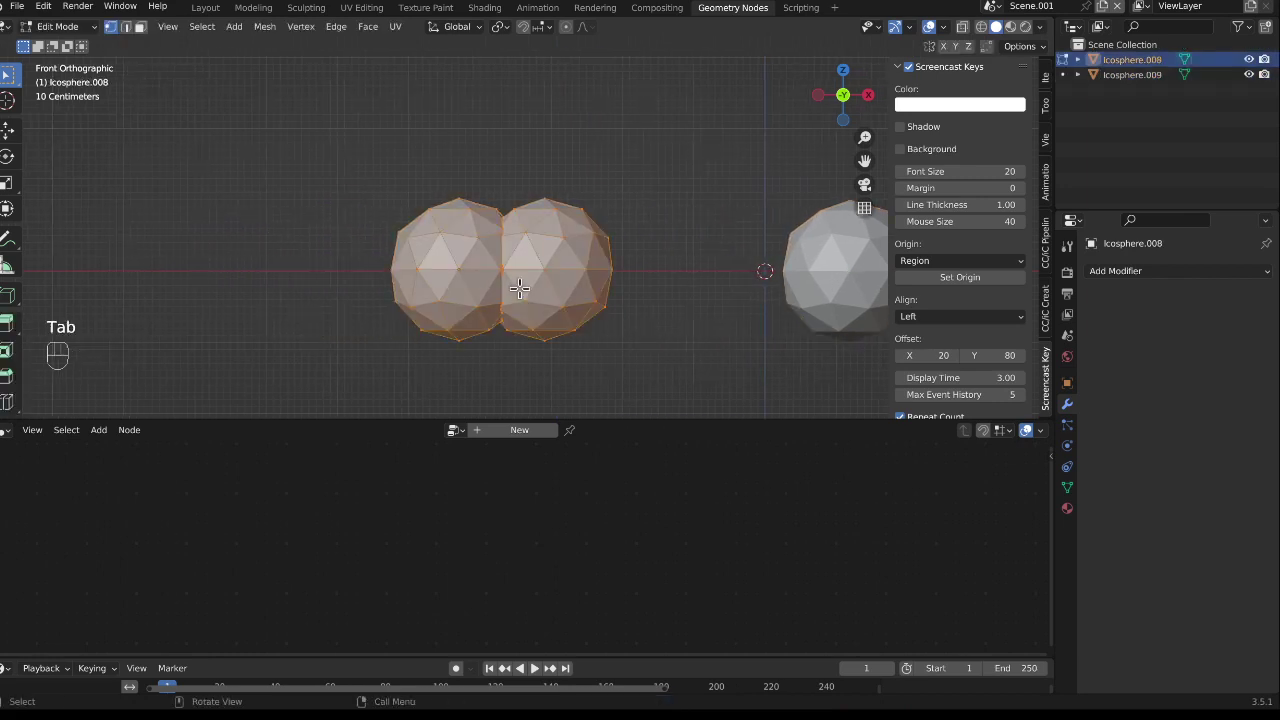
{"action": "scroll", "coordinate": [508, 259], "scroll_direction": "up", "scroll_amount": 5}
{"action": "middle_click_drag", "start_coordinate": [507, 146], "coordinate": [491, 229]}
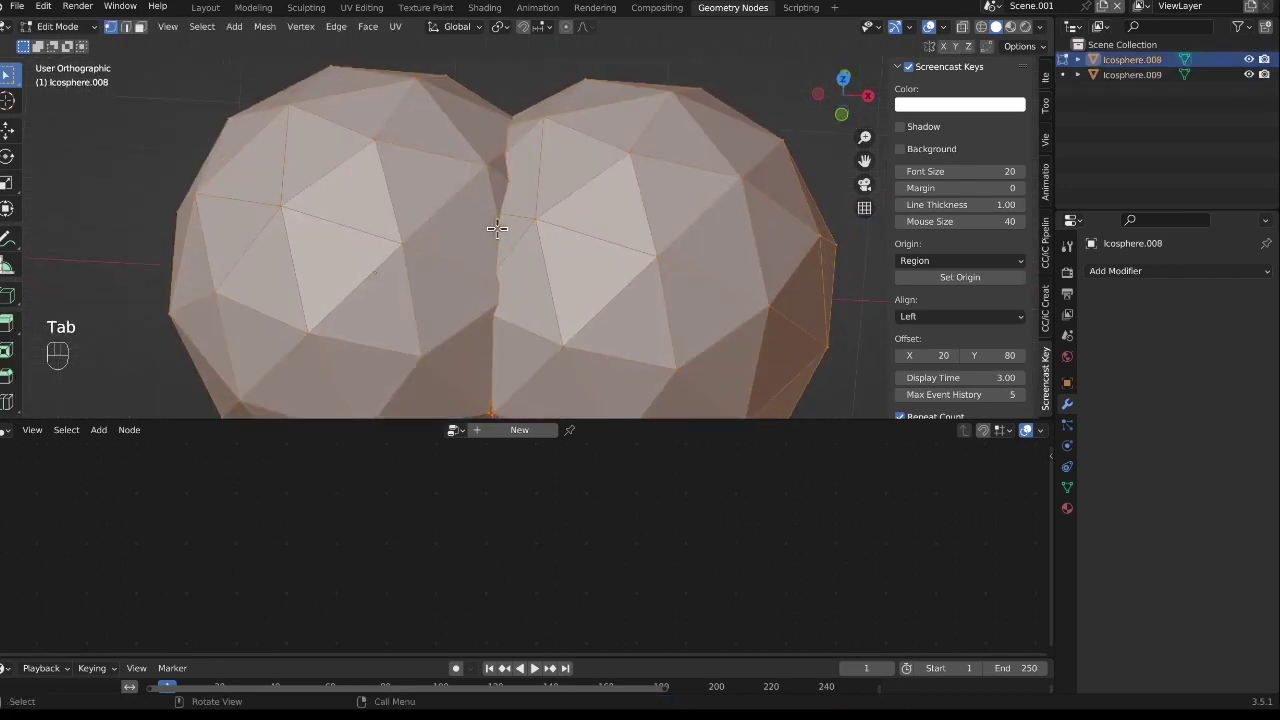
{"action": "scroll", "coordinate": [503, 220], "scroll_direction": "up", "scroll_amount": 5}
Try moving a vertex on the seam of the united mesh.
{"action": "key", "text": "g"}
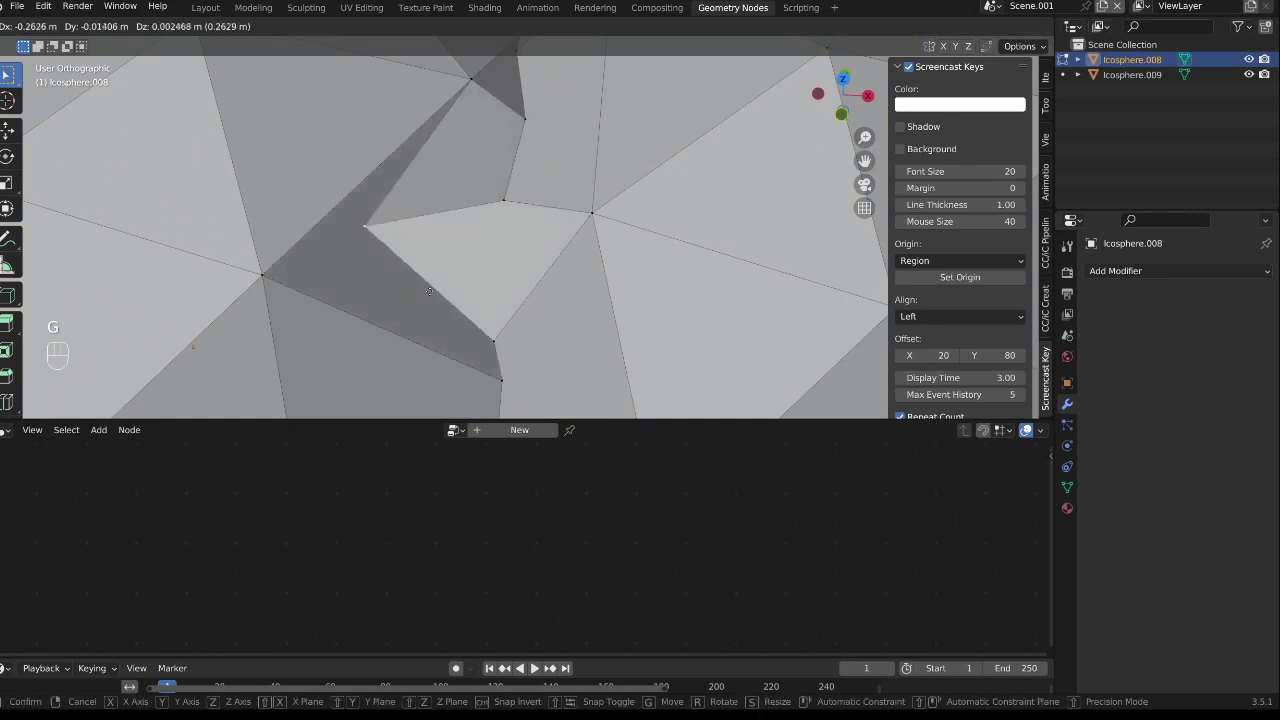
{"action": "right_click", "coordinate": [558, 193]}
{"action": "key", "text": "g"}
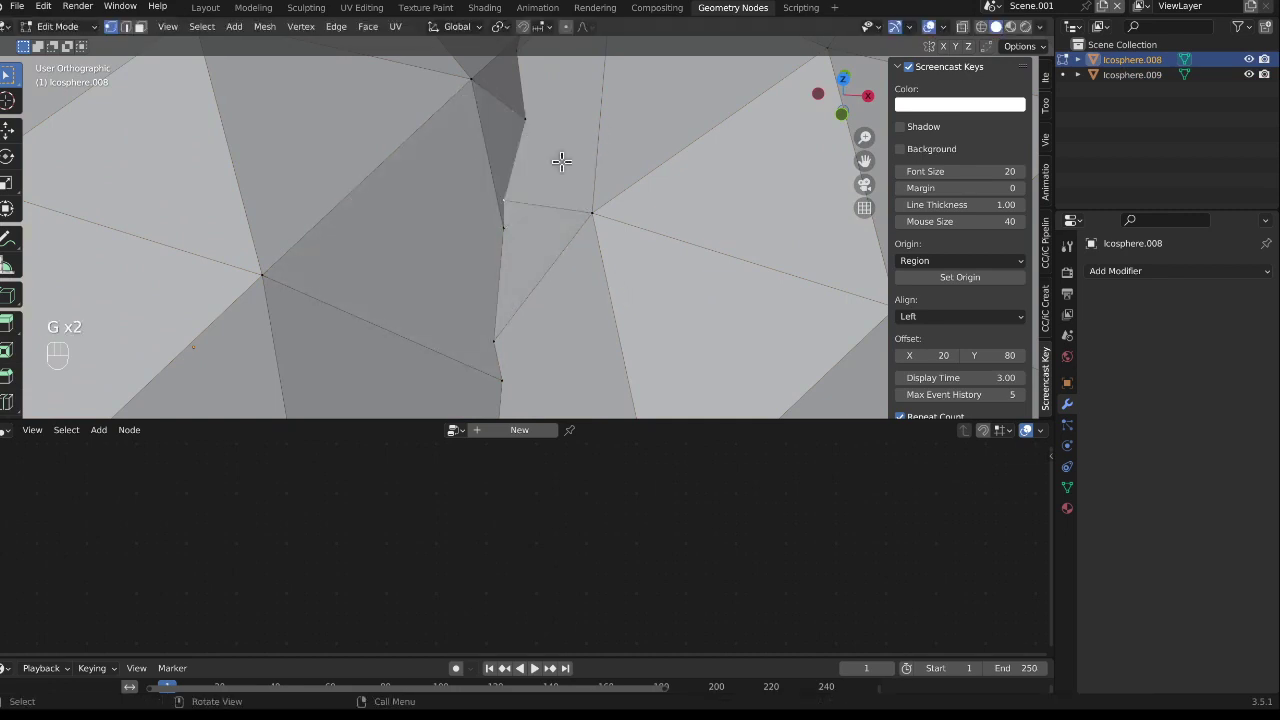
{"action": "key", "text": "g"}
{"action": "right_click", "coordinate": [608, 182]}
Examine the topology at the seam by picking the vertices around an adjoining face, and return to Object Mode.
{"action": "scroll", "coordinate": [606, 192], "scroll_direction": "down", "scroll_amount": 6}
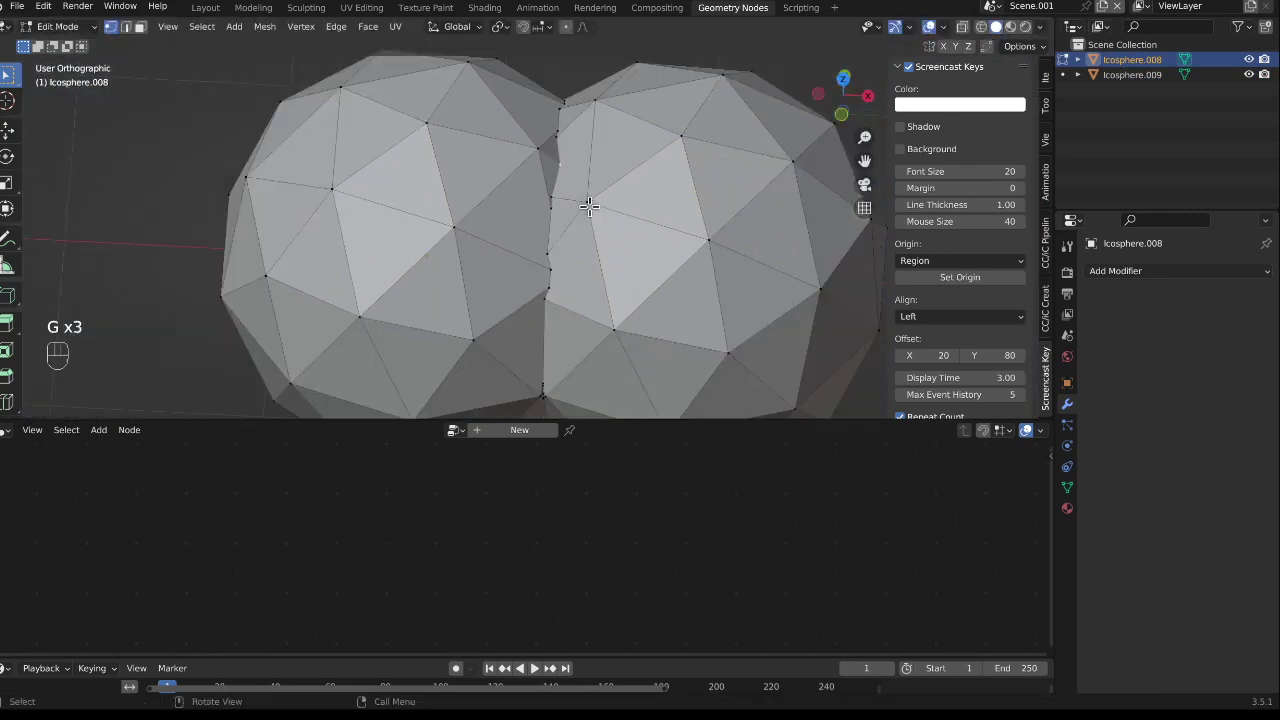
{"action": "middle_click_drag", "start_coordinate": [592, 199], "coordinate": [541, 125]}
{"action": "scroll", "coordinate": [541, 122], "scroll_direction": "up", "scroll_amount": 5}
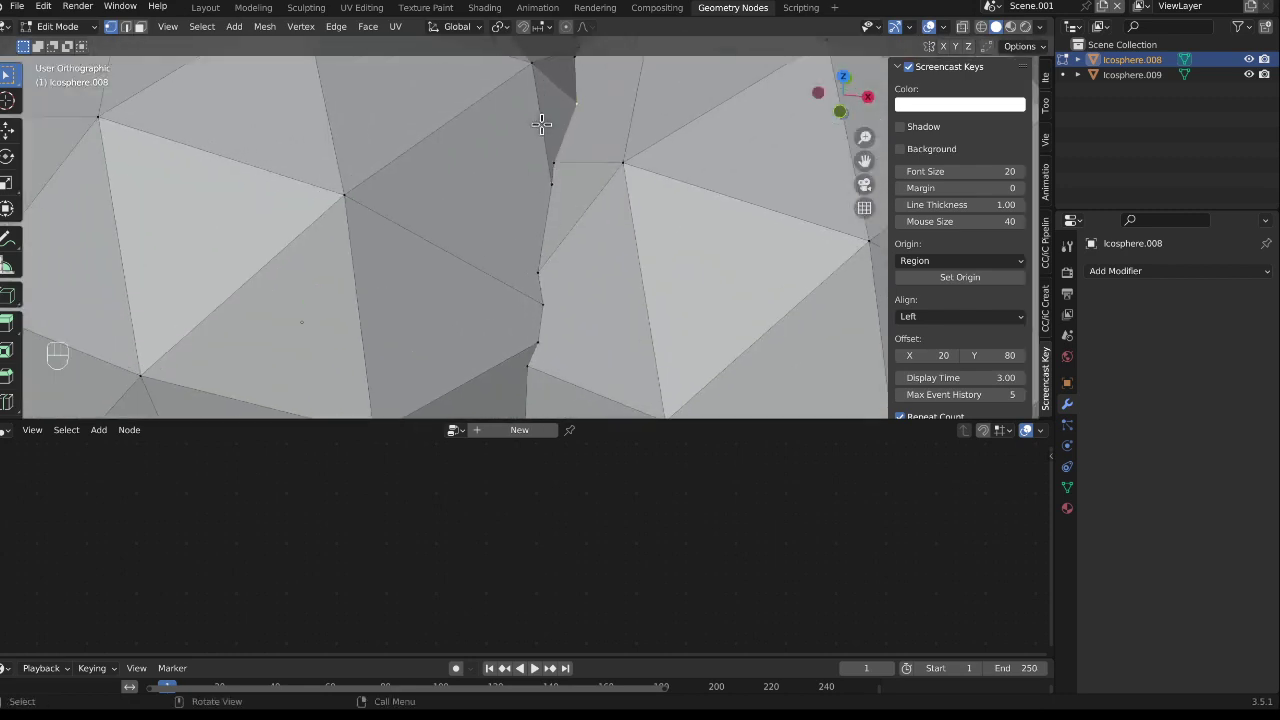
{"action": "left_click", "coordinate": [346, 193], "text": "ctrl"}
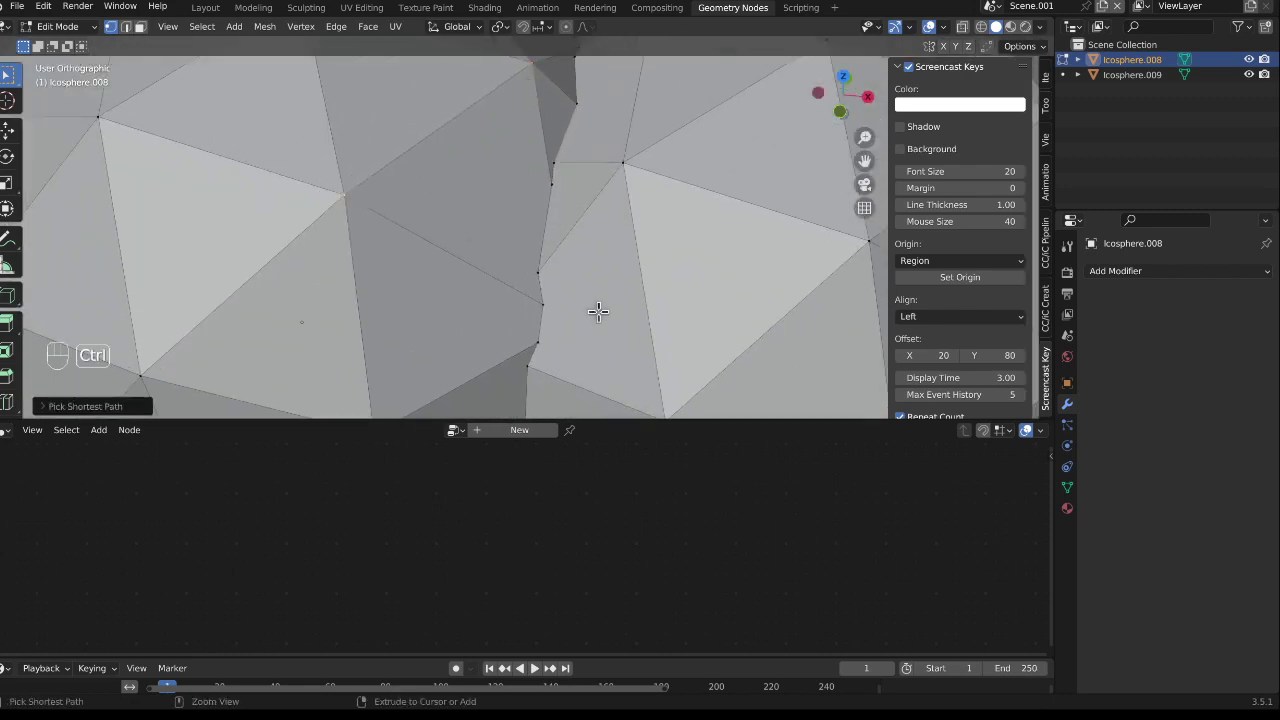
{"action": "left_click", "coordinate": [538, 297], "text": "ctrl"}
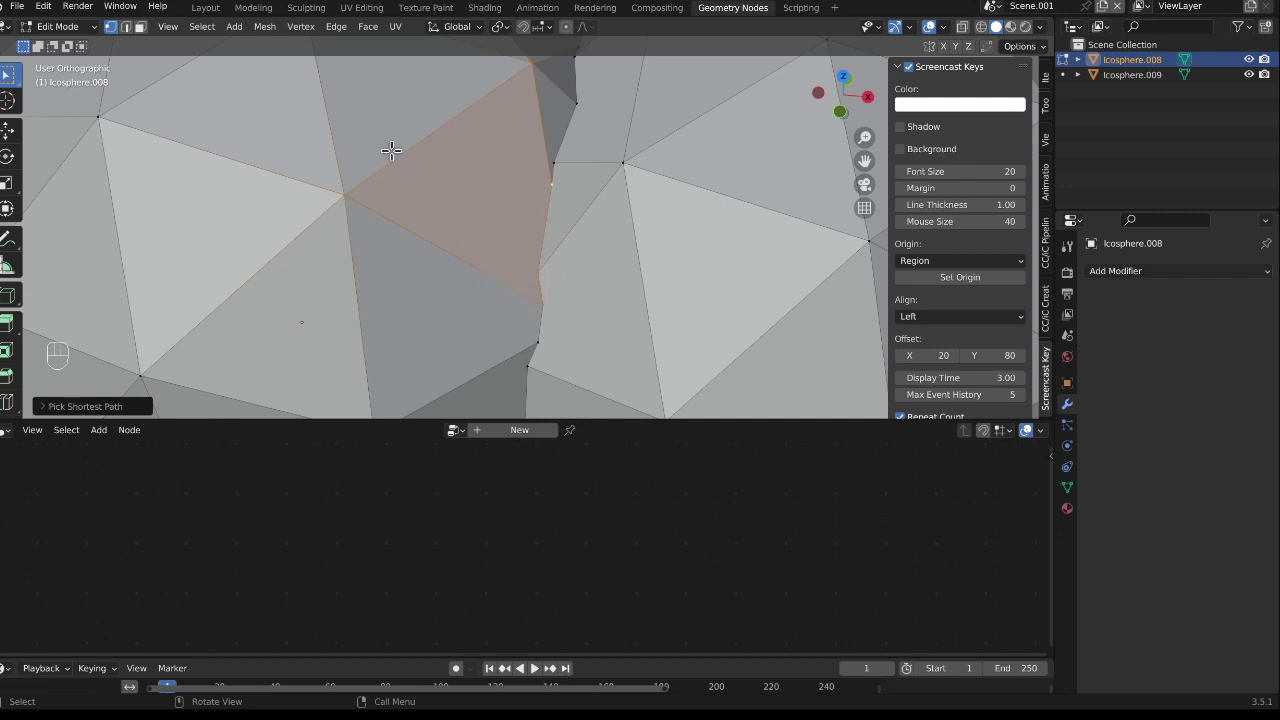
{"action": "scroll", "coordinate": [484, 199], "scroll_direction": "down", "scroll_amount": 3}
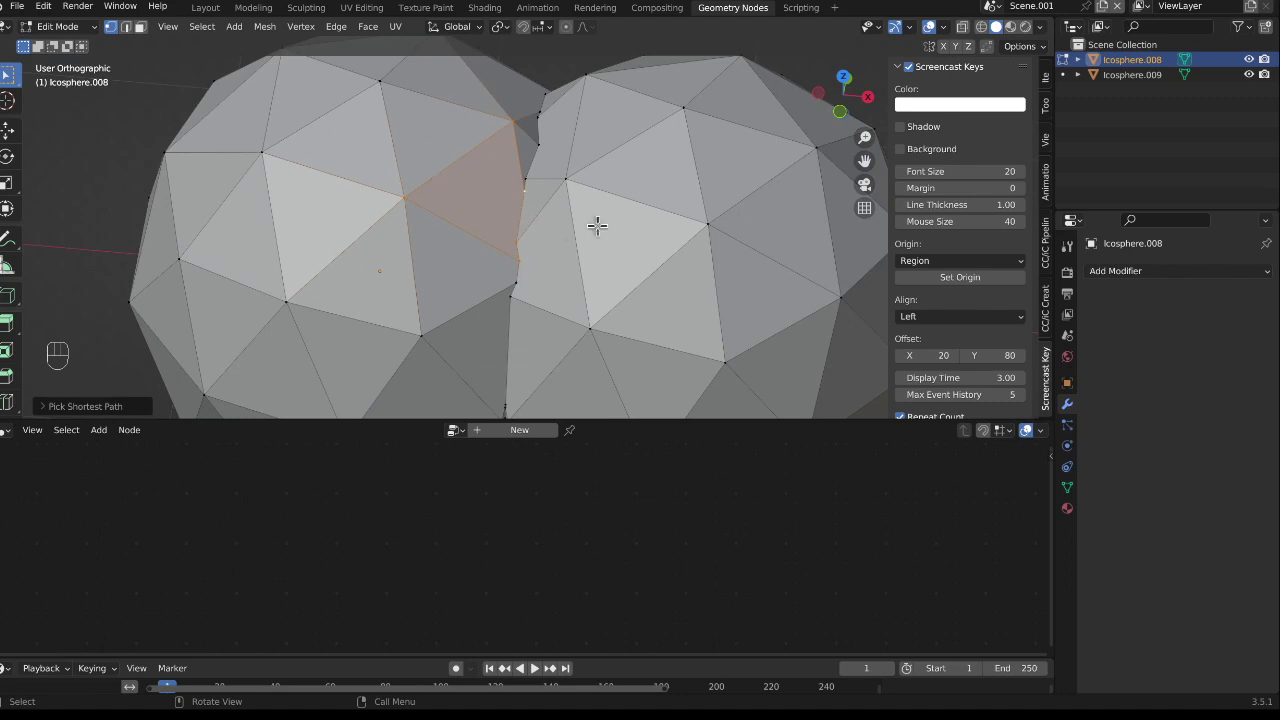
{"action": "key", "text": "Tab"}
Duplicate the separate single sphere and move the copy along negative X, beyond the united mesh.
{"action": "middle_click_drag", "start_coordinate": [464, 238], "coordinate": [499, 212]}
{"action": "scroll", "coordinate": [499, 212], "scroll_direction": "down", "scroll_amount": 6}
{"action": "mouse_move", "coordinate": [612, 242]}
{"action": "middle_mouse_down", "text": "shift"}
{"action": "mouse_move", "coordinate": [453, 217]}
{"action": "mouse_move", "coordinate": [529, 211]}
{"action": "mouse_move", "coordinate": [597, 243]}
{"action": "mouse_move", "coordinate": [637, 243]}
{"action": "middle_mouse_up", "text": "shift"}
{"action": "scroll", "coordinate": [517, 206], "scroll_direction": "down", "scroll_amount": 4}
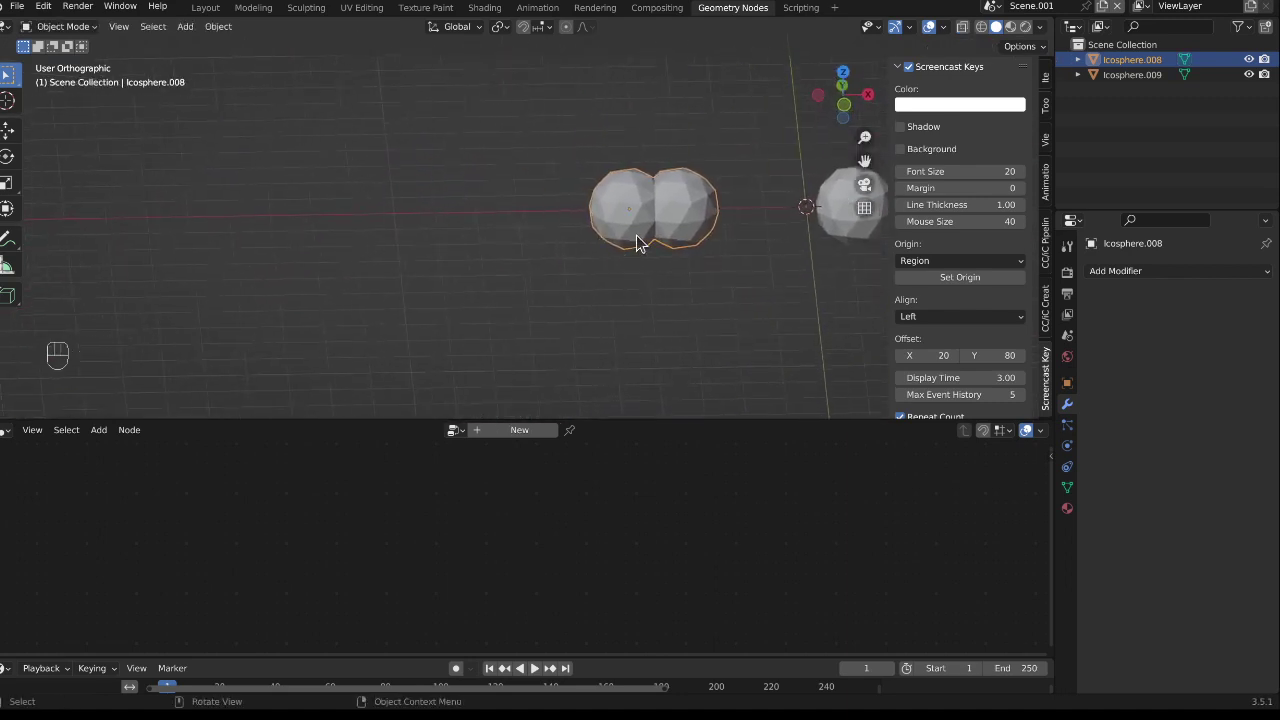
{"action": "left_click", "coordinate": [832, 228]}
{"action": "key", "text": "shift+d"}
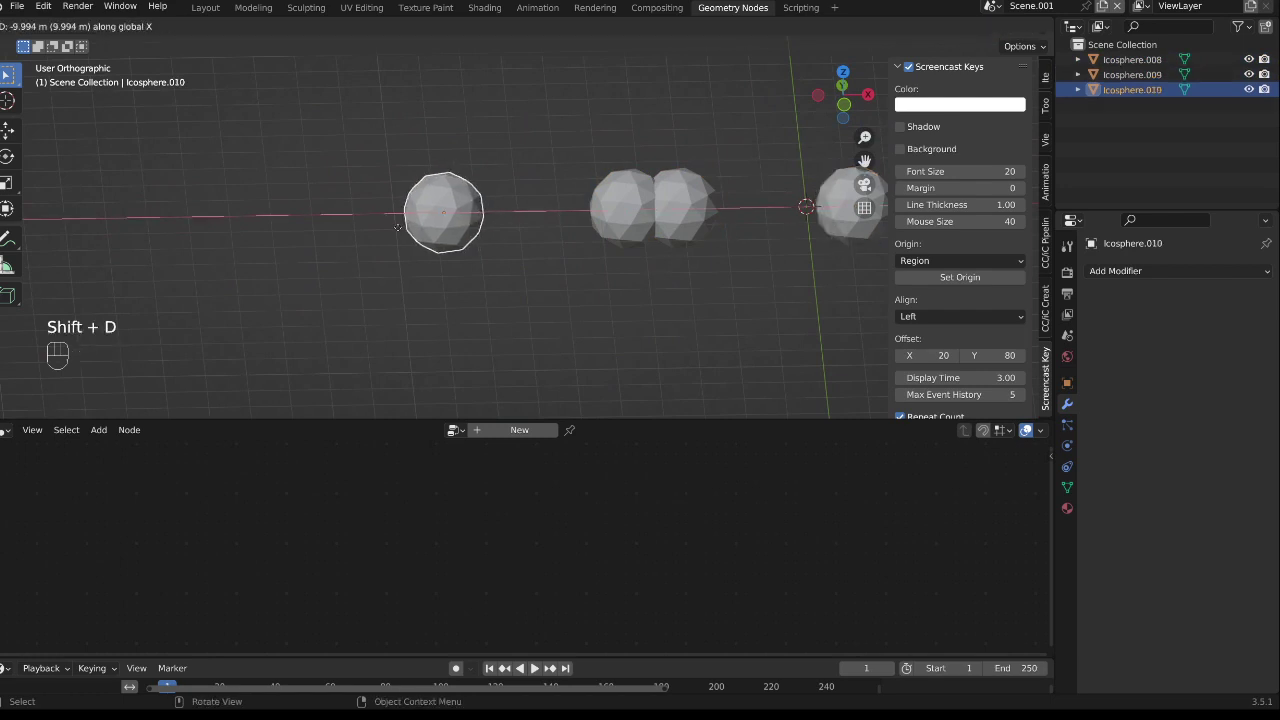
{"action": "left_click", "coordinate": [311, 249]}
{"action": "middle_click_drag", "start_coordinate": [370, 252], "coordinate": [549, 269], "text": "shift"}
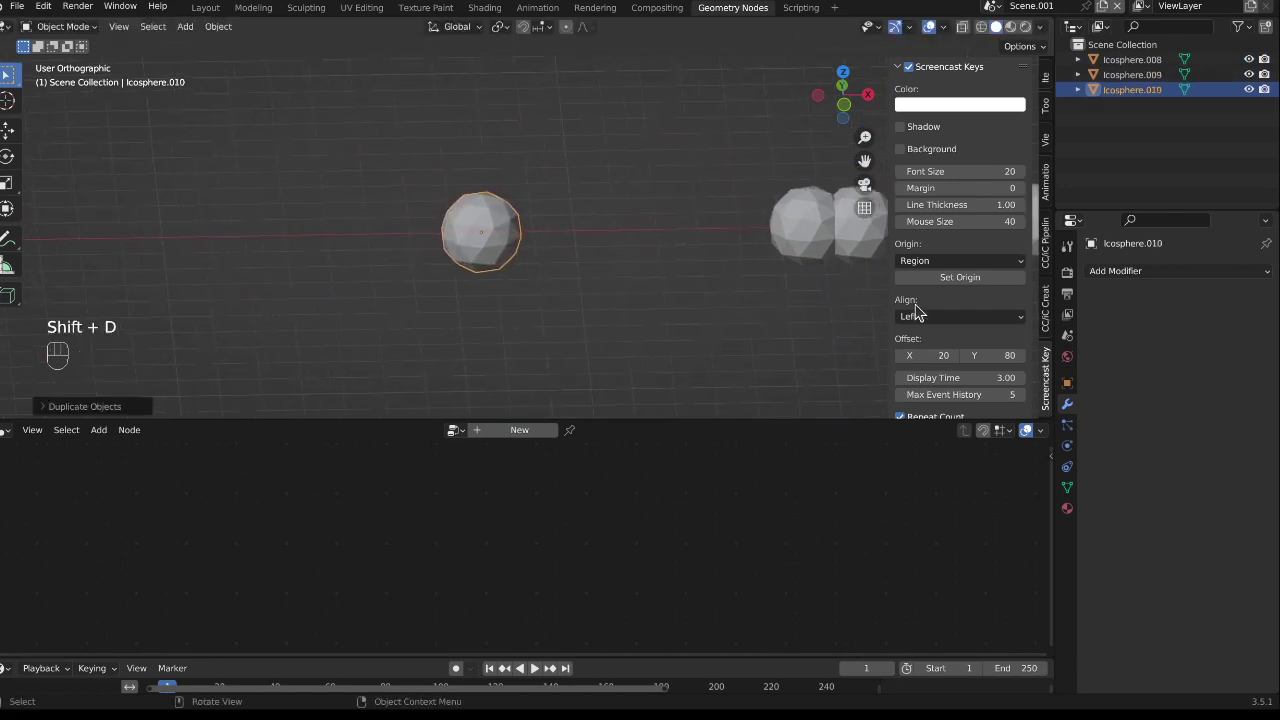
Duplicate the new sphere and place the copy about 1.3 m diagonally up from it, still overlapping.
{"action": "left_click", "coordinate": [1124, 271]}
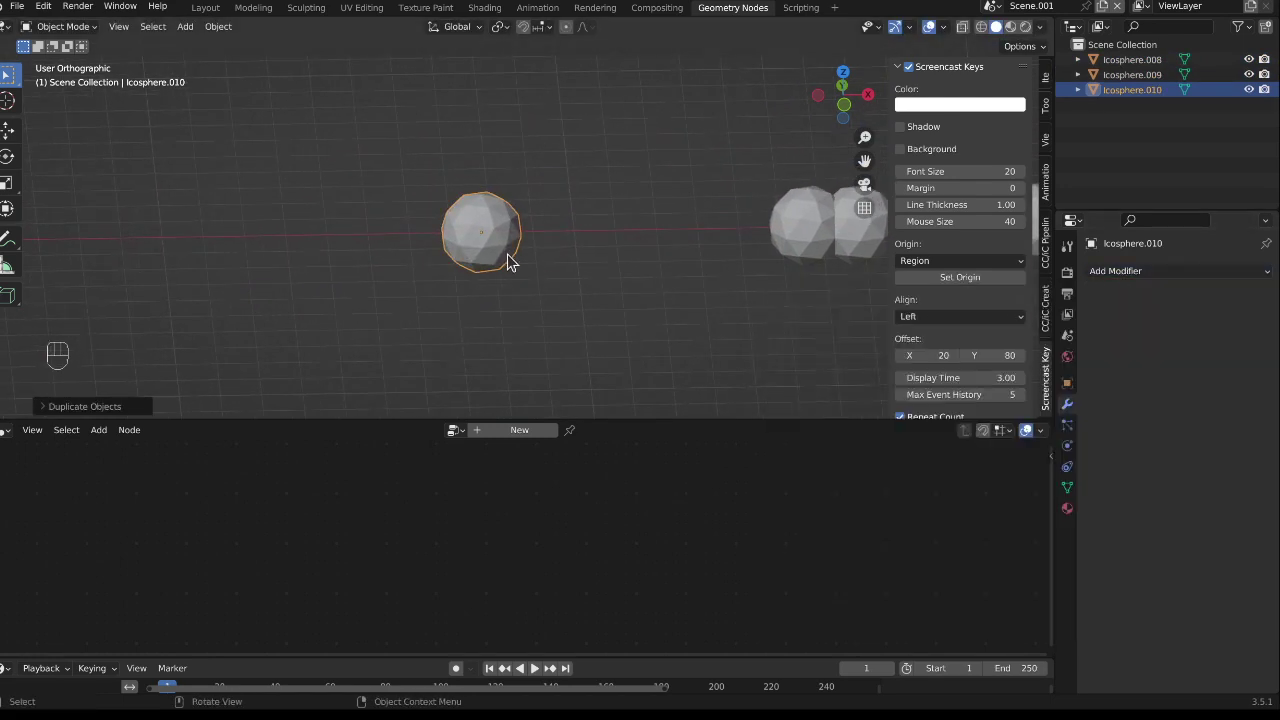
{"action": "left_click", "coordinate": [1127, 271]}
{"action": "key", "text": "shift+d"}
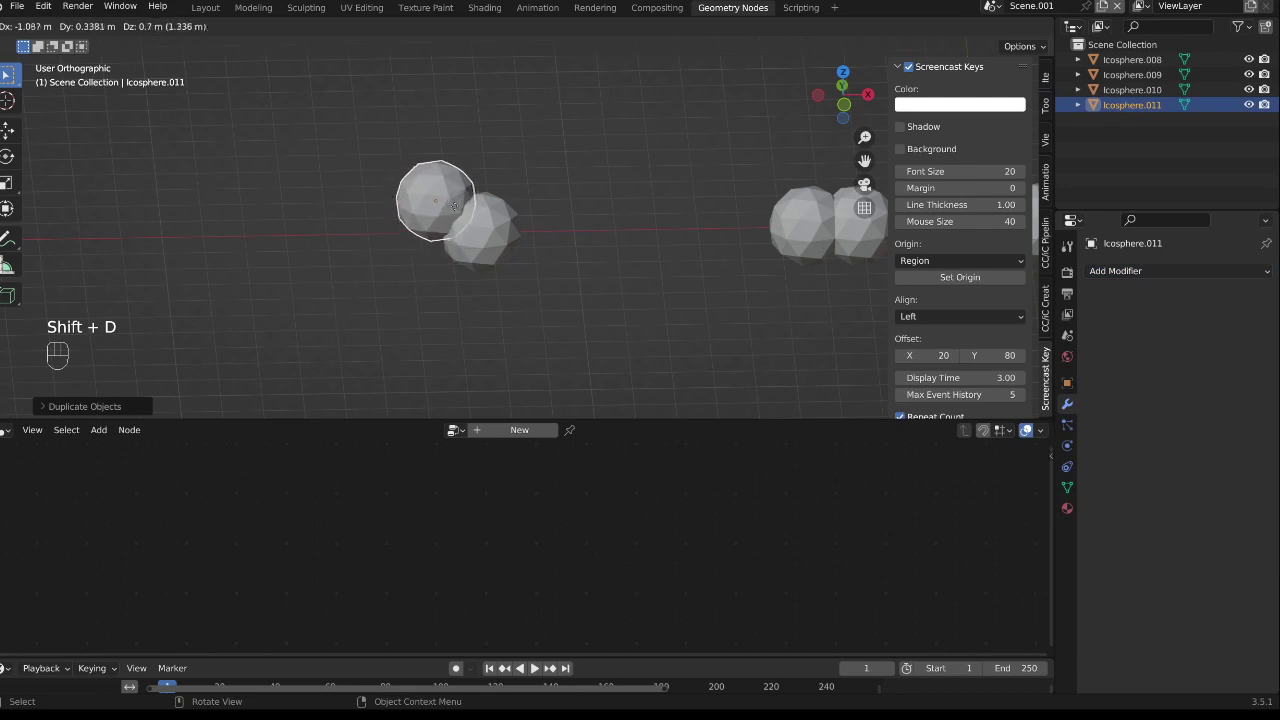
{"action": "left_click", "coordinate": [454, 206]}
{"action": "scroll", "coordinate": [466, 219], "scroll_direction": "up", "scroll_amount": 5}
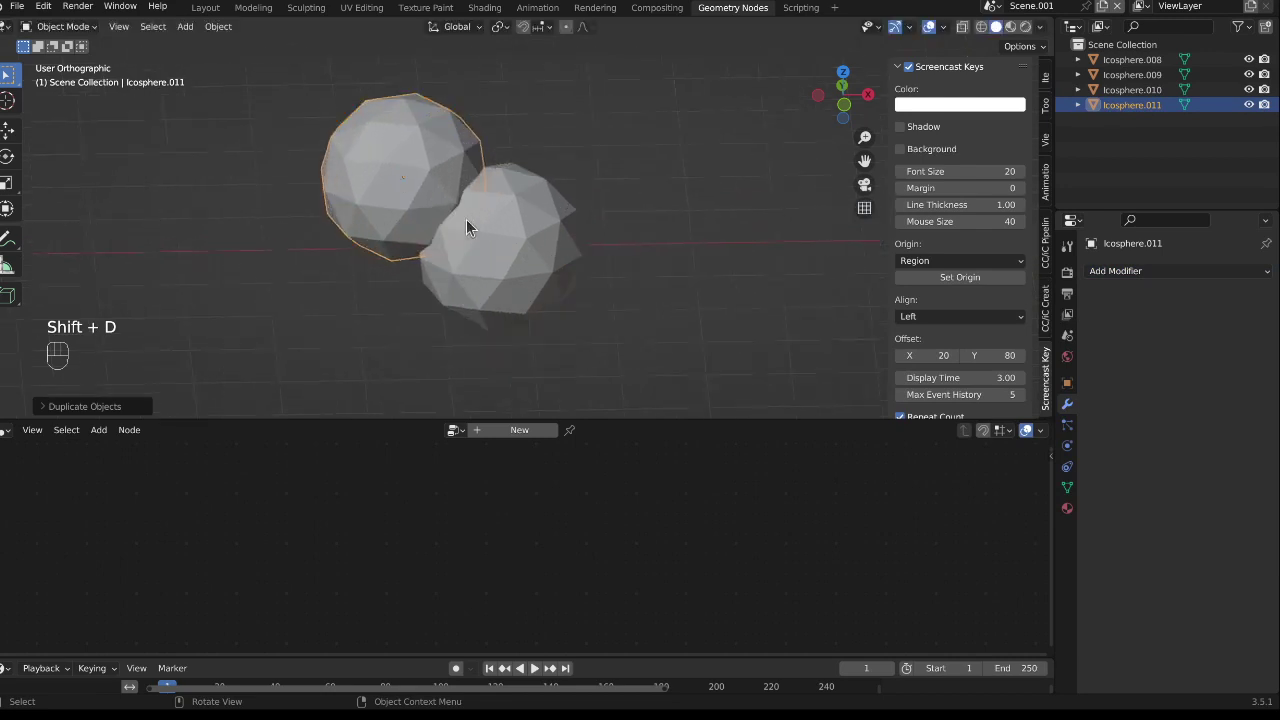
Join the two newly duplicated overlapping spheres into a single object.
{"action": "left_click", "coordinate": [554, 258], "text": "shift"}
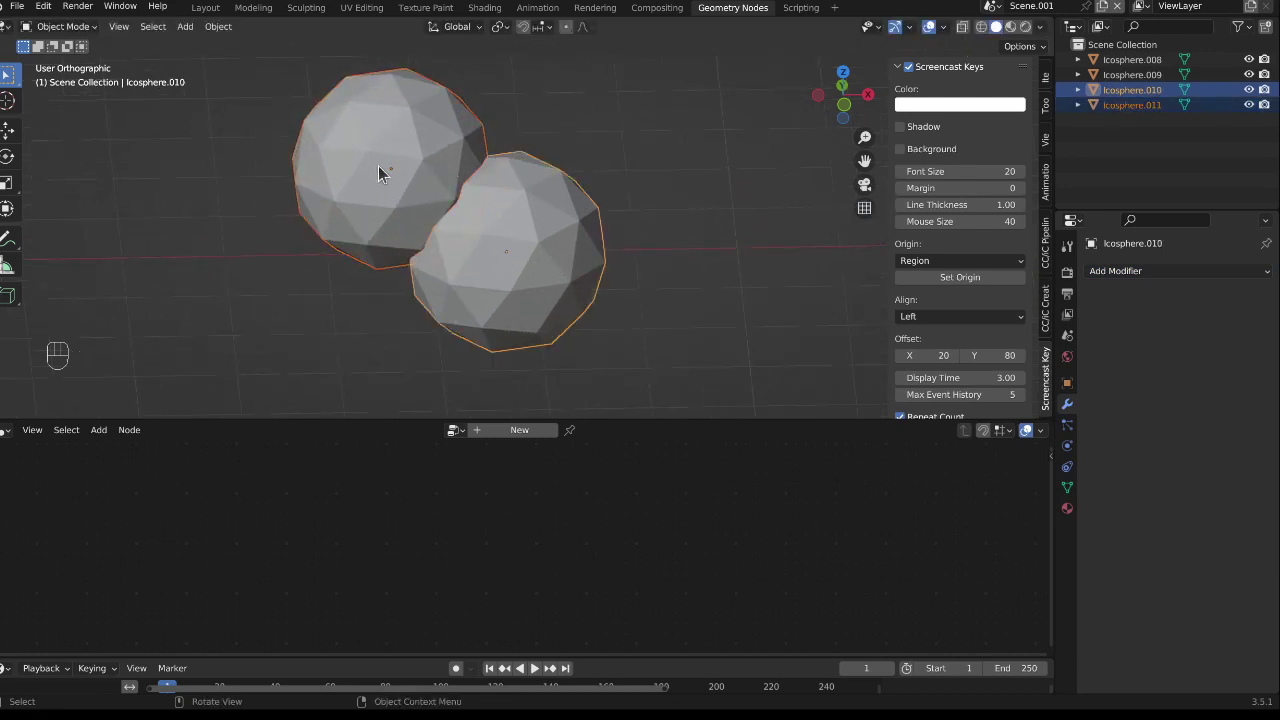
{"action": "scroll", "coordinate": [826, 255], "scroll_direction": "down", "scroll_amount": 5}
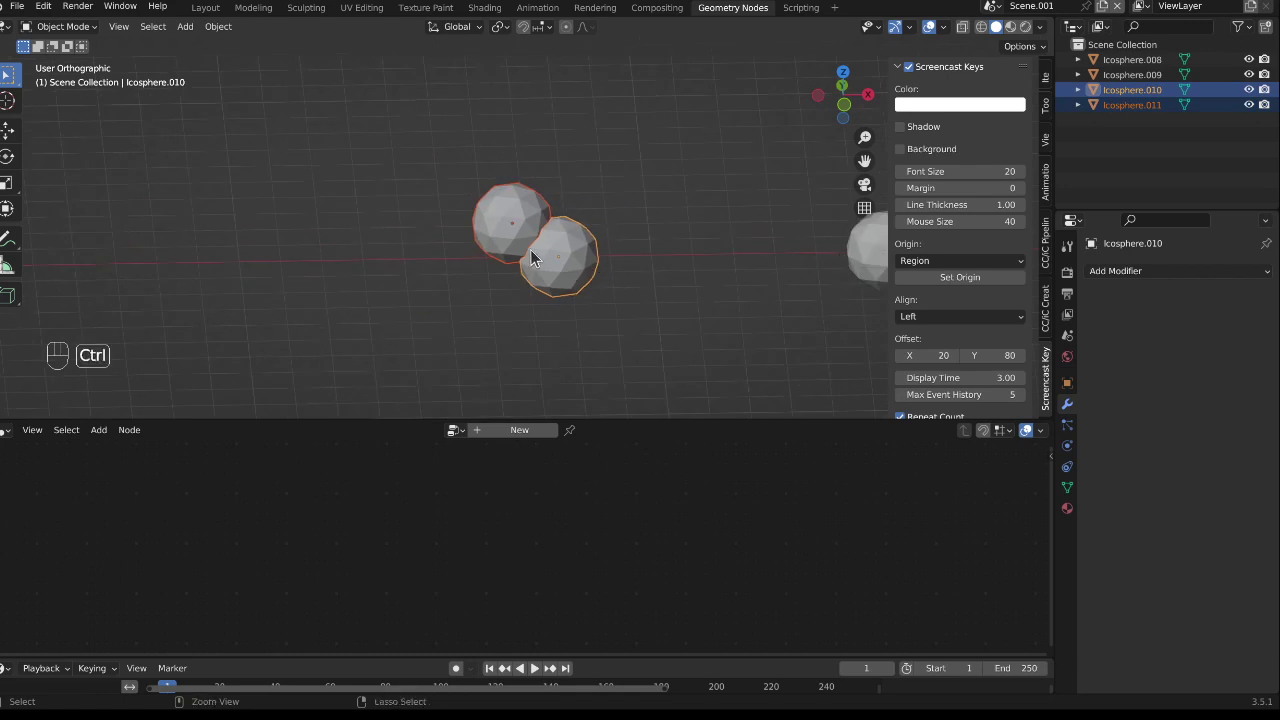
{"action": "key", "text": "ctrl+j"}
Examine the joined mesh's internal overlap in wireframe in Edit Mode, and return to Object Mode.
{"action": "scroll", "coordinate": [536, 245], "scroll_direction": "up", "scroll_amount": 5}
{"action": "key", "text": "Tab"}
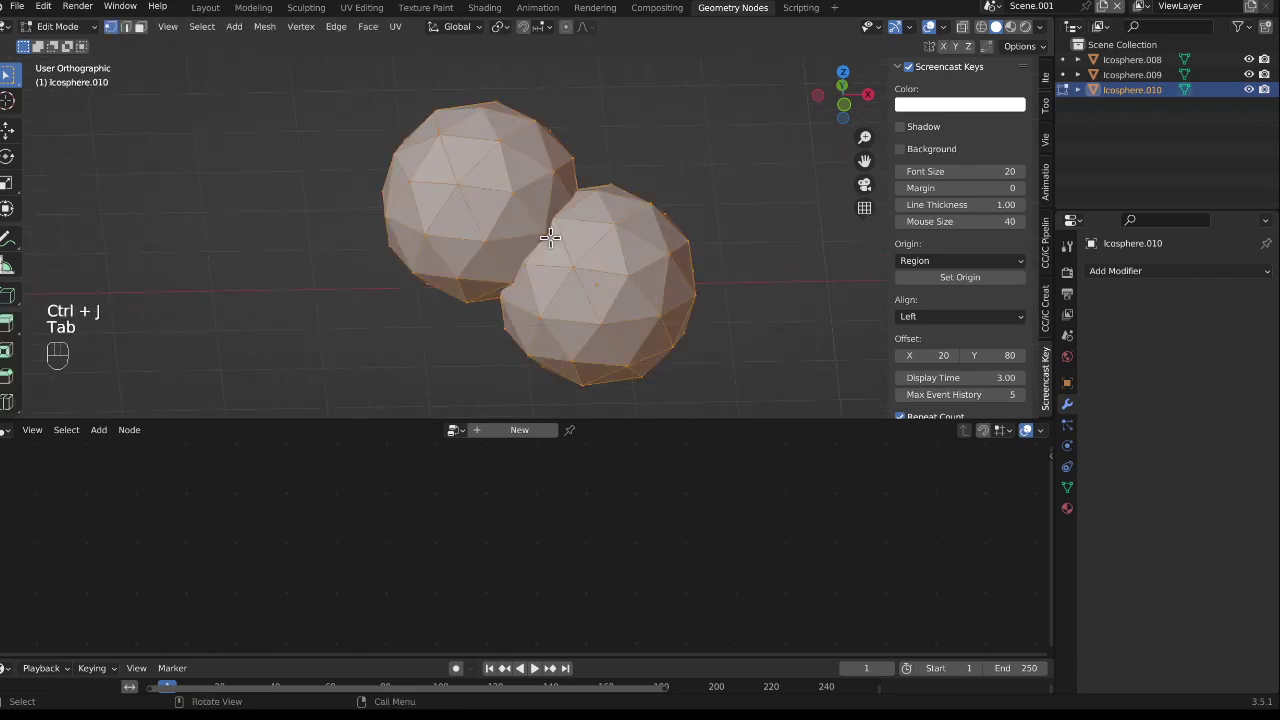
{"action": "scroll", "coordinate": [549, 245], "scroll_direction": "up", "scroll_amount": 6}
{"action": "left_click", "coordinate": [980, 28]}
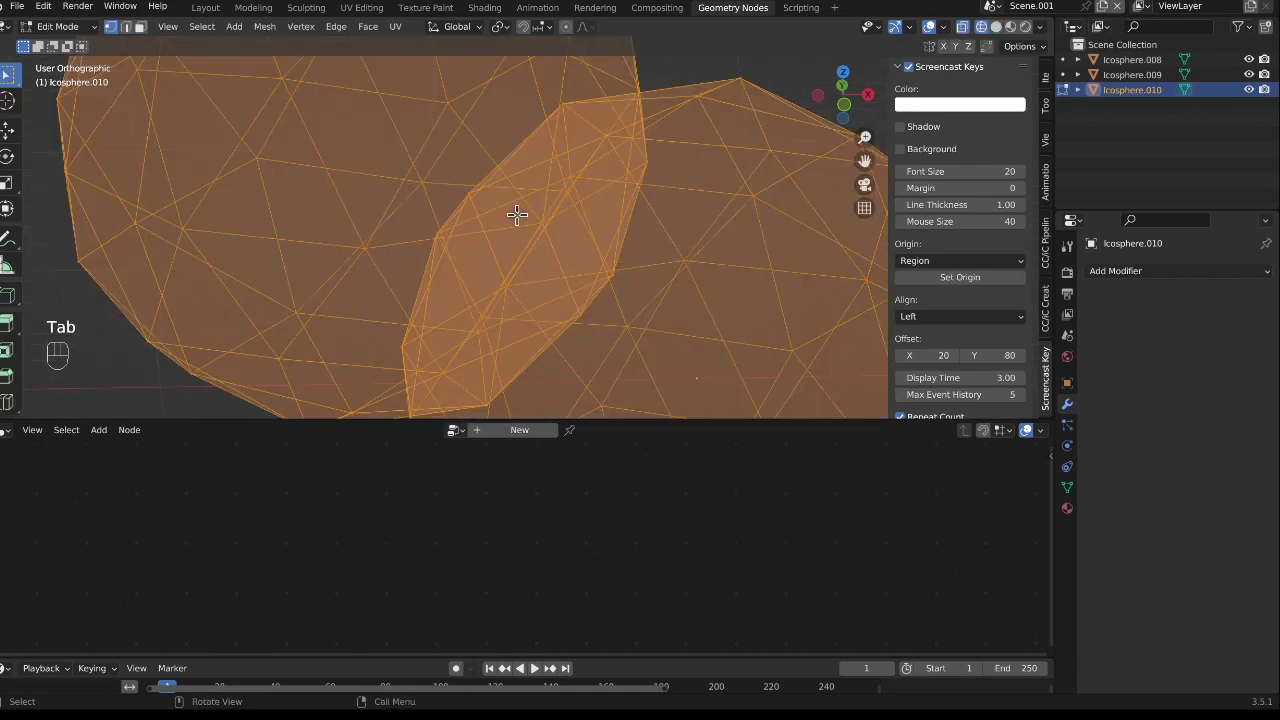
{"action": "middle_click_drag", "start_coordinate": [517, 214], "coordinate": [574, 180]}
{"action": "scroll", "coordinate": [600, 210], "scroll_direction": "down", "scroll_amount": 5}
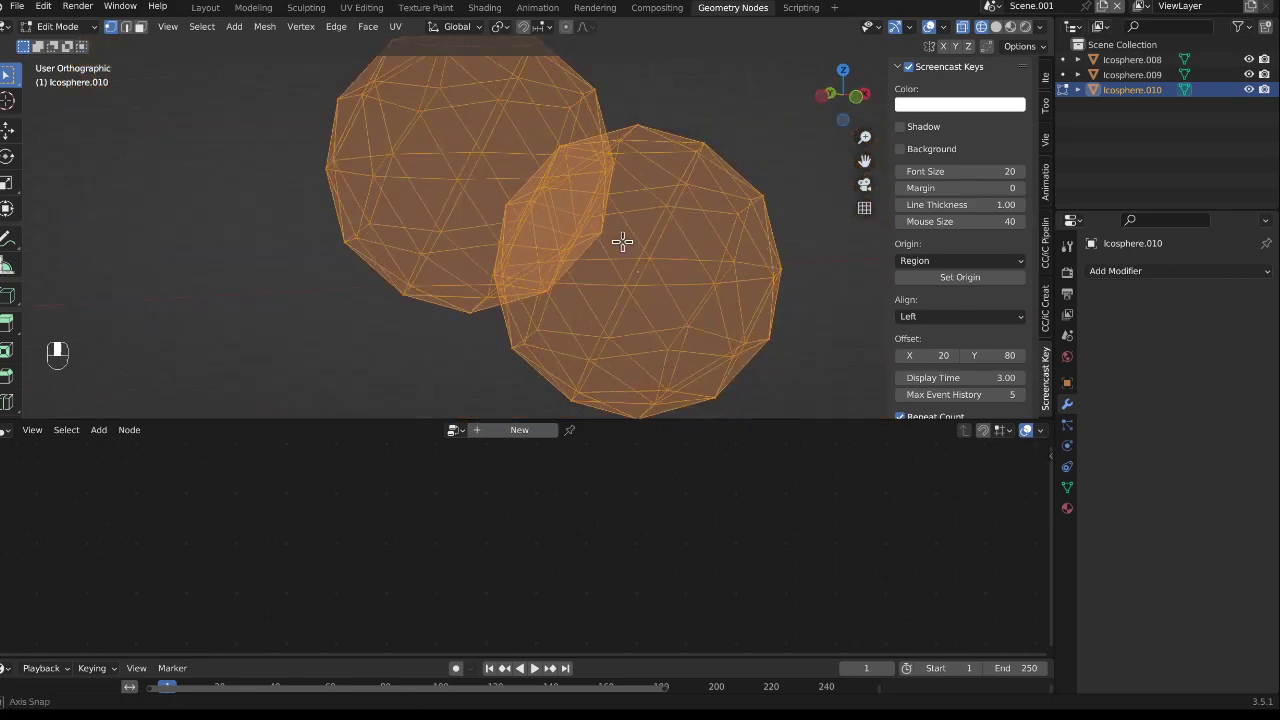
{"action": "middle_click_drag", "start_coordinate": [623, 243], "coordinate": [557, 257]}
{"action": "key", "text": "Tab"}
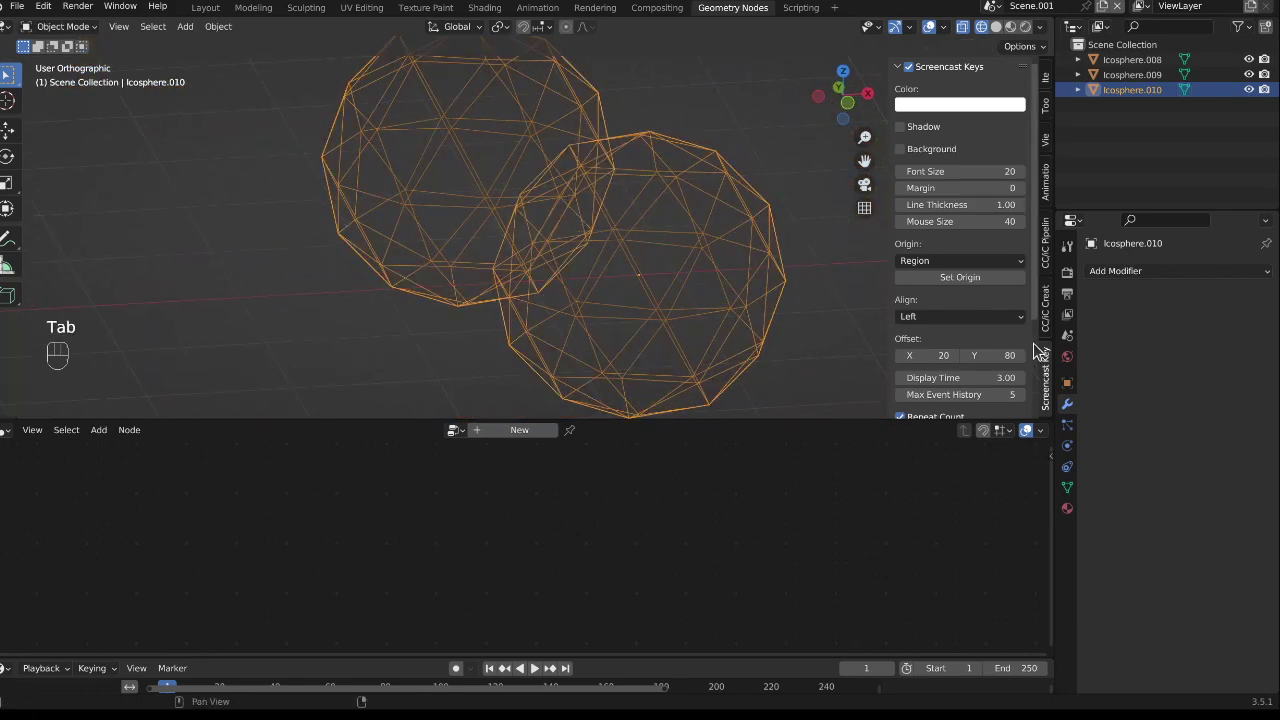
Add a Remesh modifier to the joined spheres and check the mesh by briefly switching to Edit Mode.
{"action": "left_click", "coordinate": [1163, 271]}
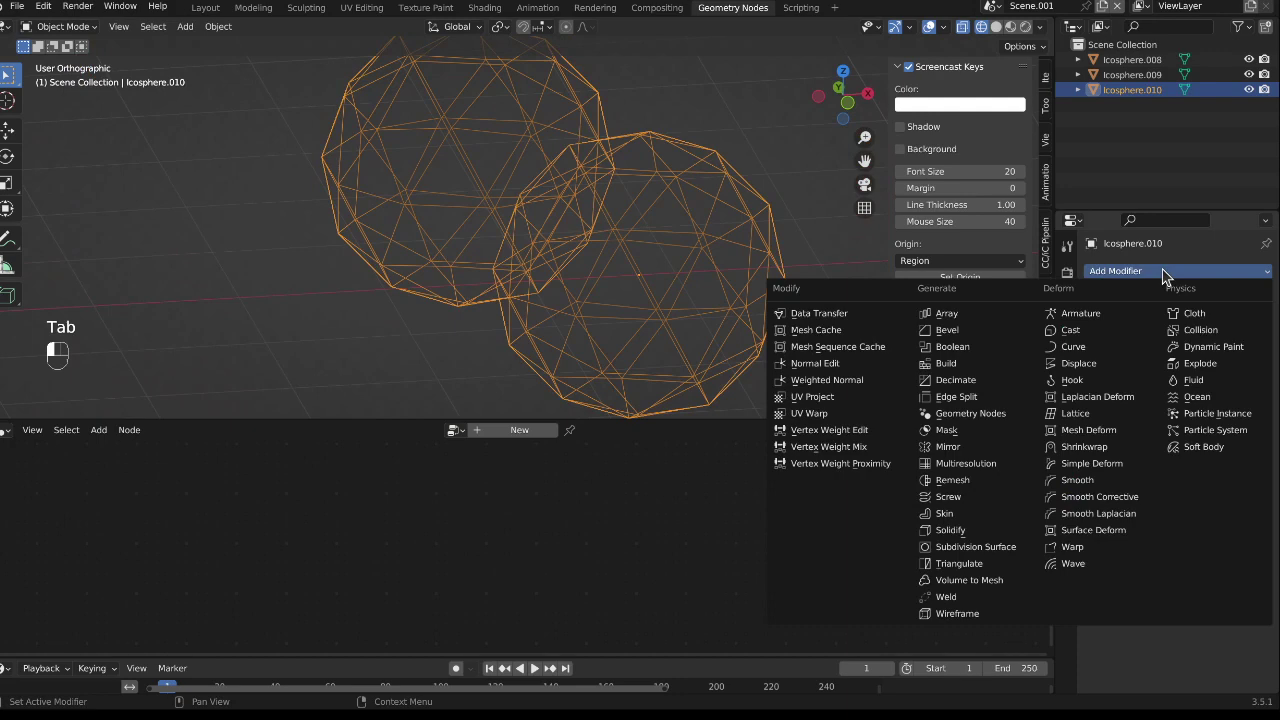
{"action": "left_click", "coordinate": [990, 481]}
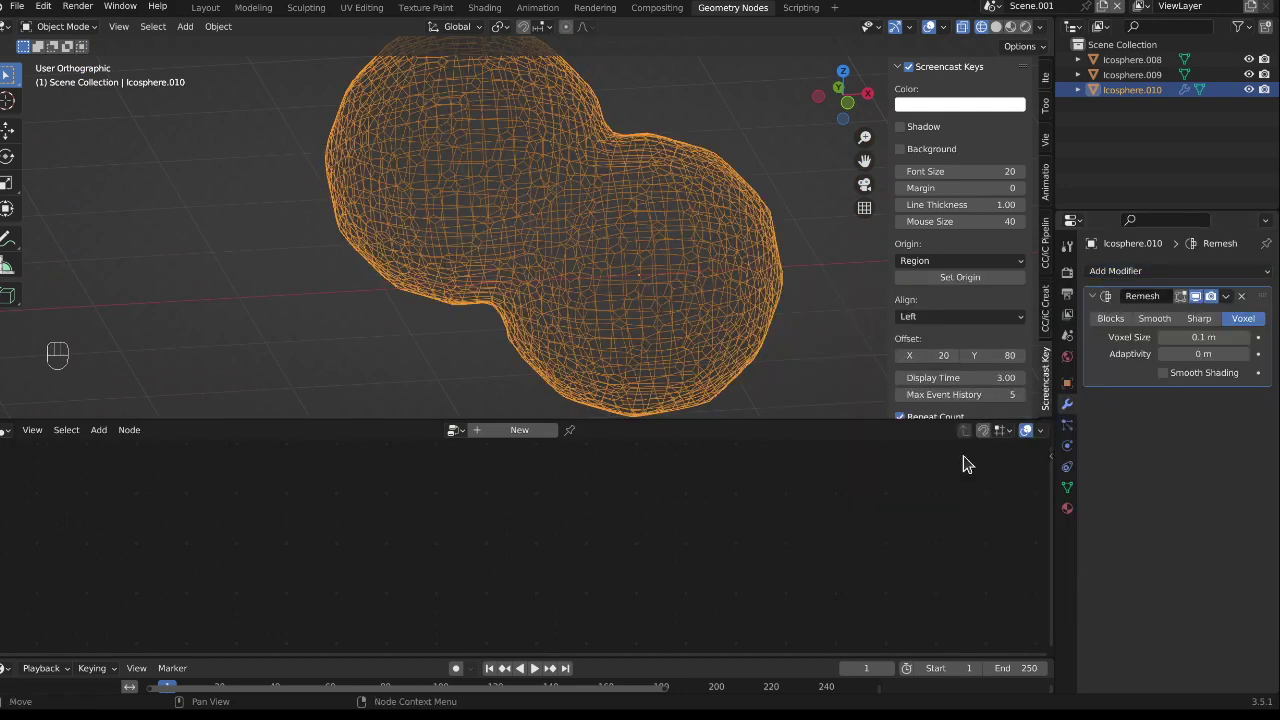
{"action": "key", "text": "Tab"}
{"action": "key", "text": "Tab"}
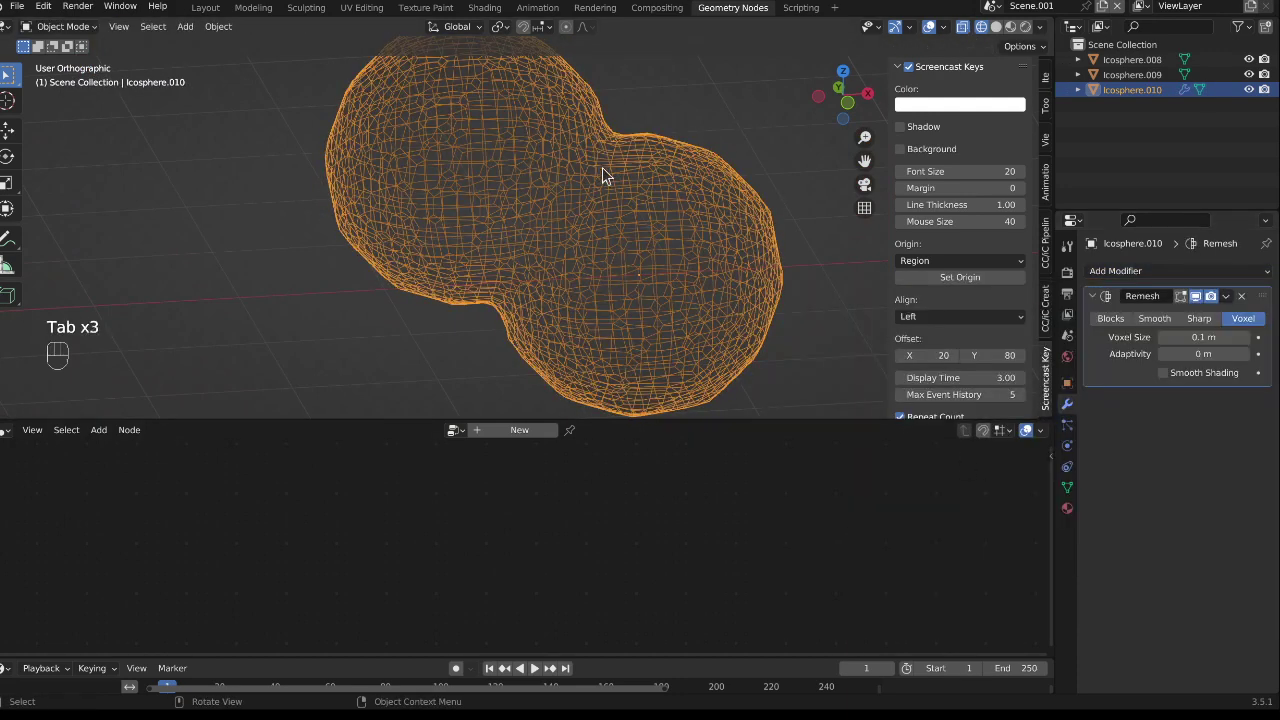
Switch the viewport to solid shading and set the Remesh modifier's Voxel Size to 0.109 m.
{"action": "left_click", "coordinate": [996, 27]}
{"action": "mouse_move", "coordinate": [1200, 337]}
{"action": "left_mouse_down"}
{"action": "mouse_move", "coordinate": [1214, 337]}
{"action": "mouse_move", "coordinate": [1181, 337]}
{"action": "mouse_move", "coordinate": [1278, 337]}
{"action": "mouse_move", "coordinate": [1203, 337]}
{"action": "left_mouse_up"}
{"action": "scroll", "coordinate": [457, 165], "scroll_direction": "down", "scroll_amount": 5}
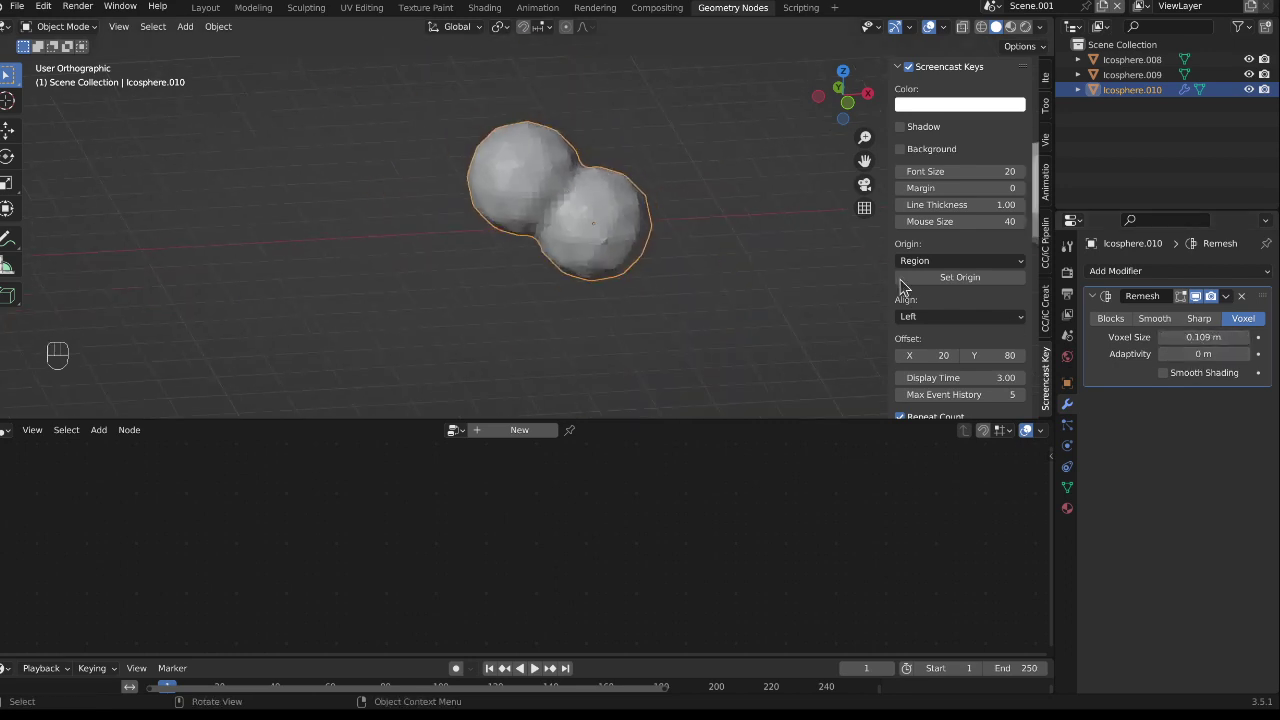
Compare the Remesh modifier's Blocks mode with Voxel mode on the joined spheres, ending on Voxel.
{"action": "left_click", "coordinate": [1116, 321]}
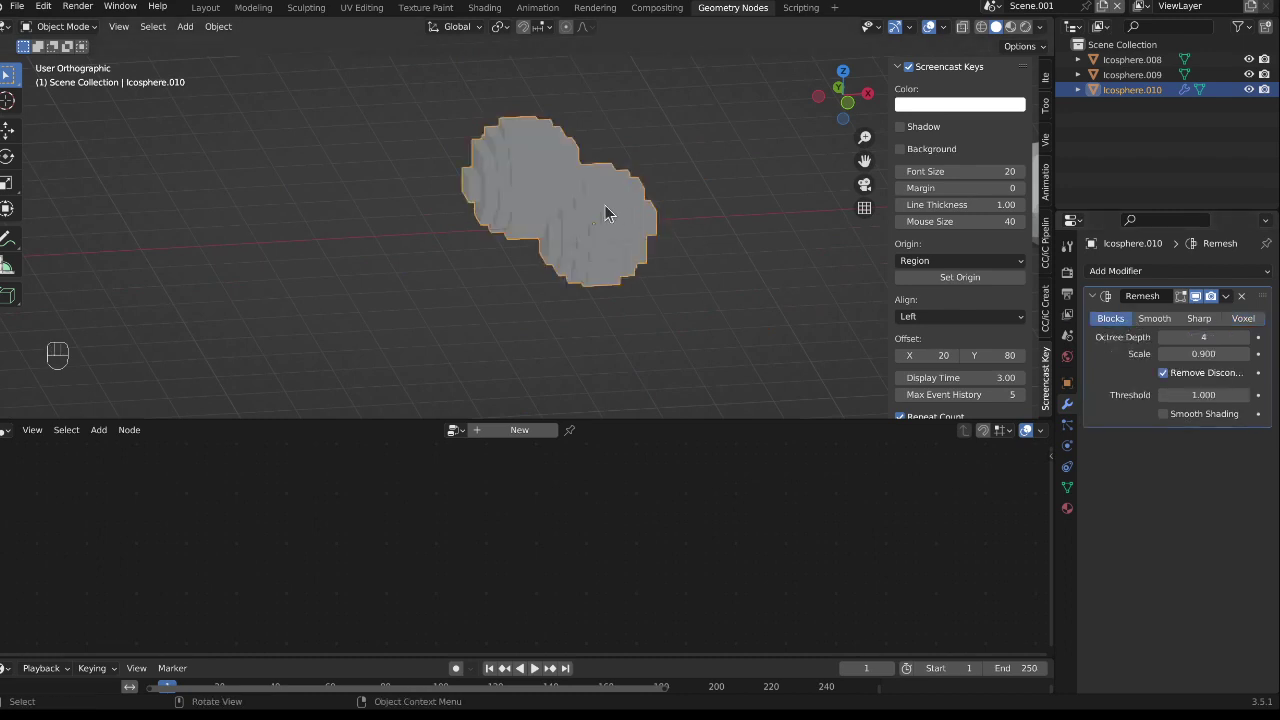
{"action": "middle_click_drag", "start_coordinate": [605, 213], "coordinate": [823, 277]}
{"action": "scroll", "coordinate": [599, 217], "scroll_direction": "up", "scroll_amount": 6}
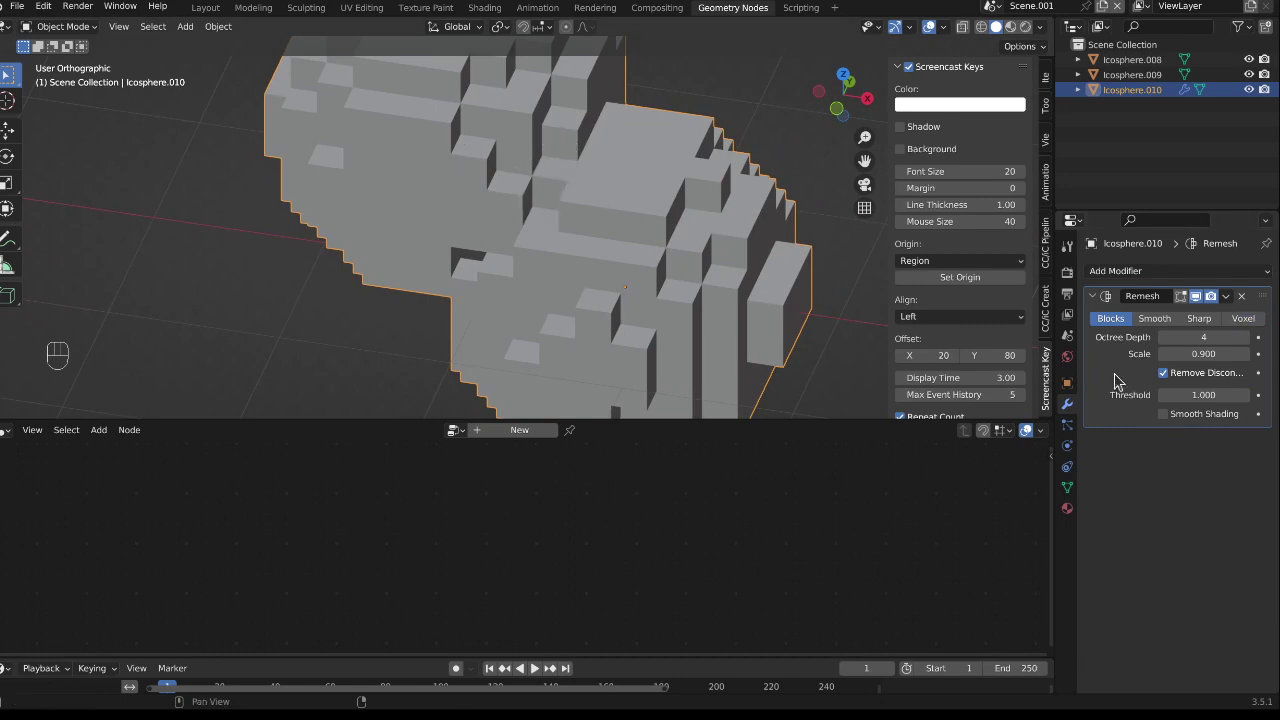
{"action": "left_click", "coordinate": [1242, 318]}
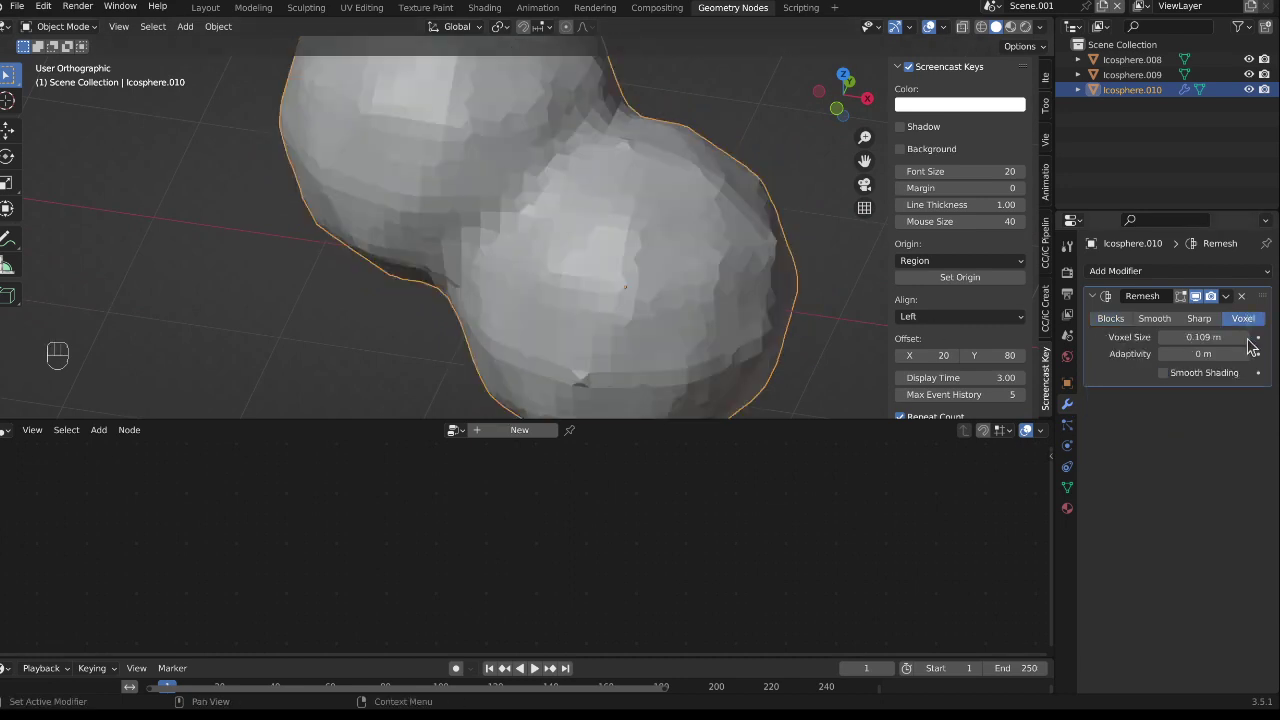
{"action": "left_click", "coordinate": [1109, 322]}
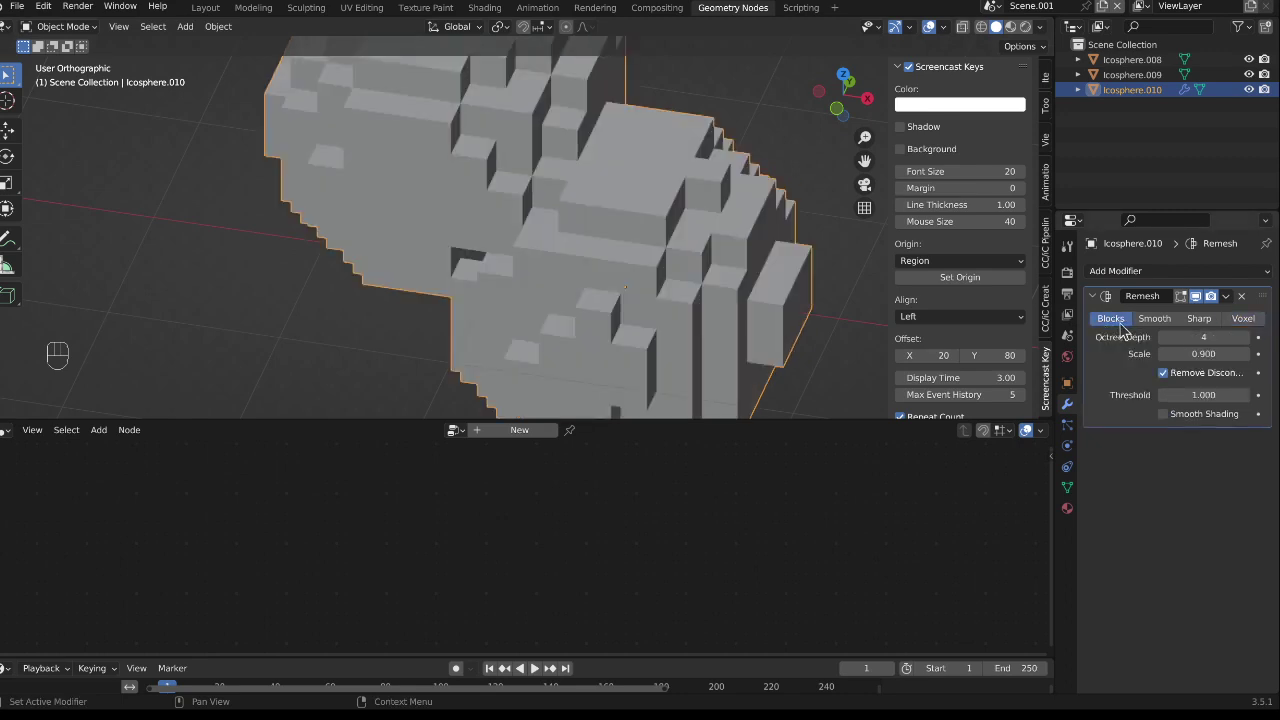
{"action": "left_click", "coordinate": [1242, 318]}
{"action": "scroll", "coordinate": [548, 227], "scroll_direction": "down", "scroll_amount": 3}
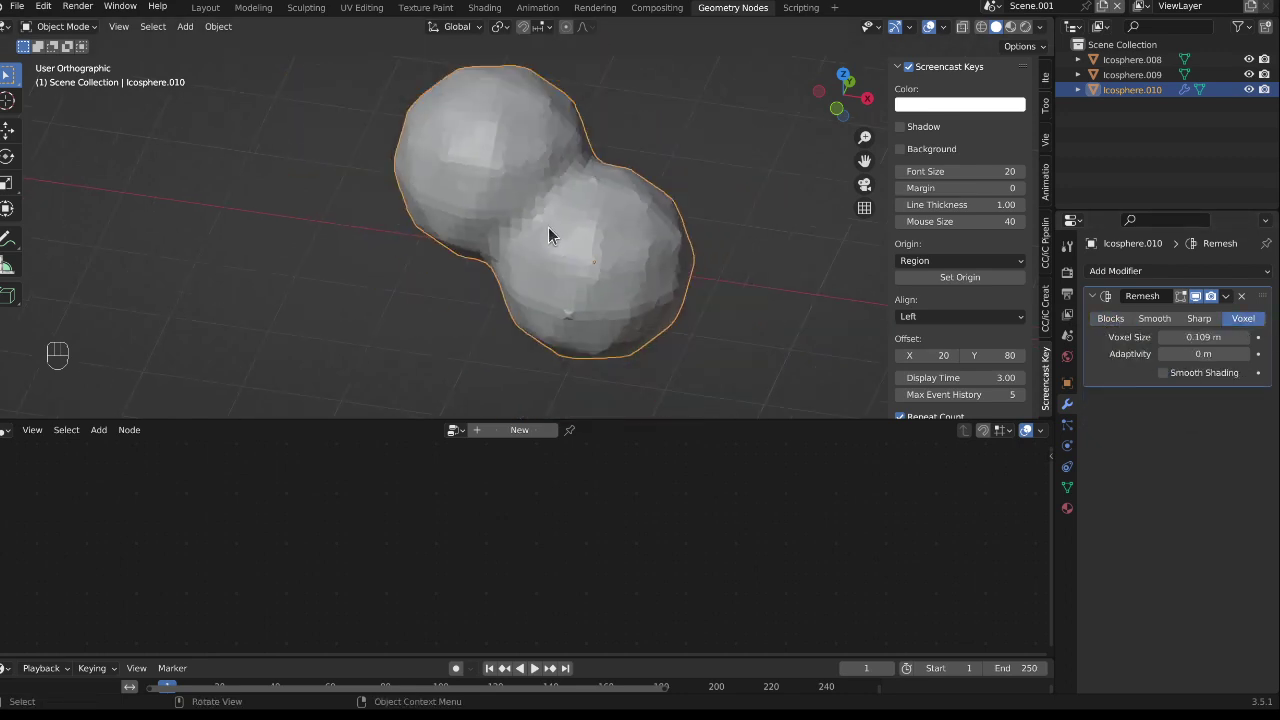
Duplicate the remeshed spheres and place the copy about 3.8 m away along negative X.
{"action": "middle_click_drag", "start_coordinate": [516, 251], "coordinate": [622, 231], "text": "shift"}
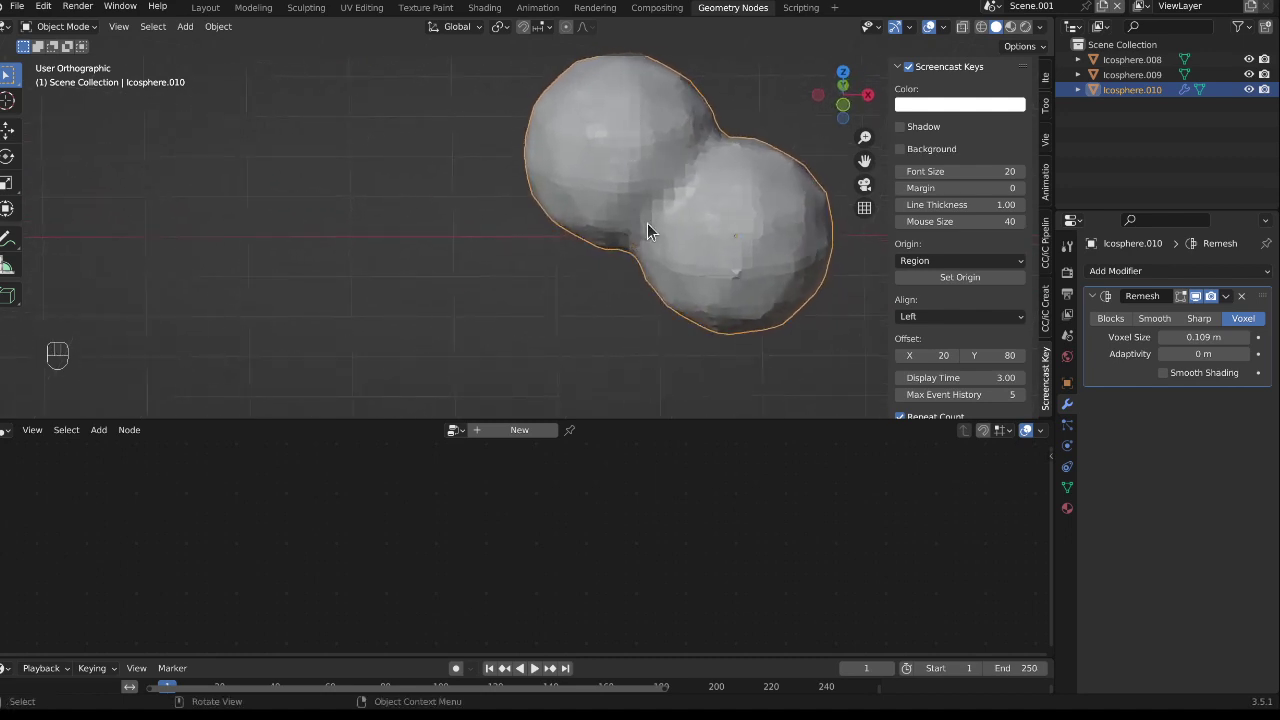
{"action": "scroll", "coordinate": [651, 229], "scroll_direction": "down", "scroll_amount": 2}
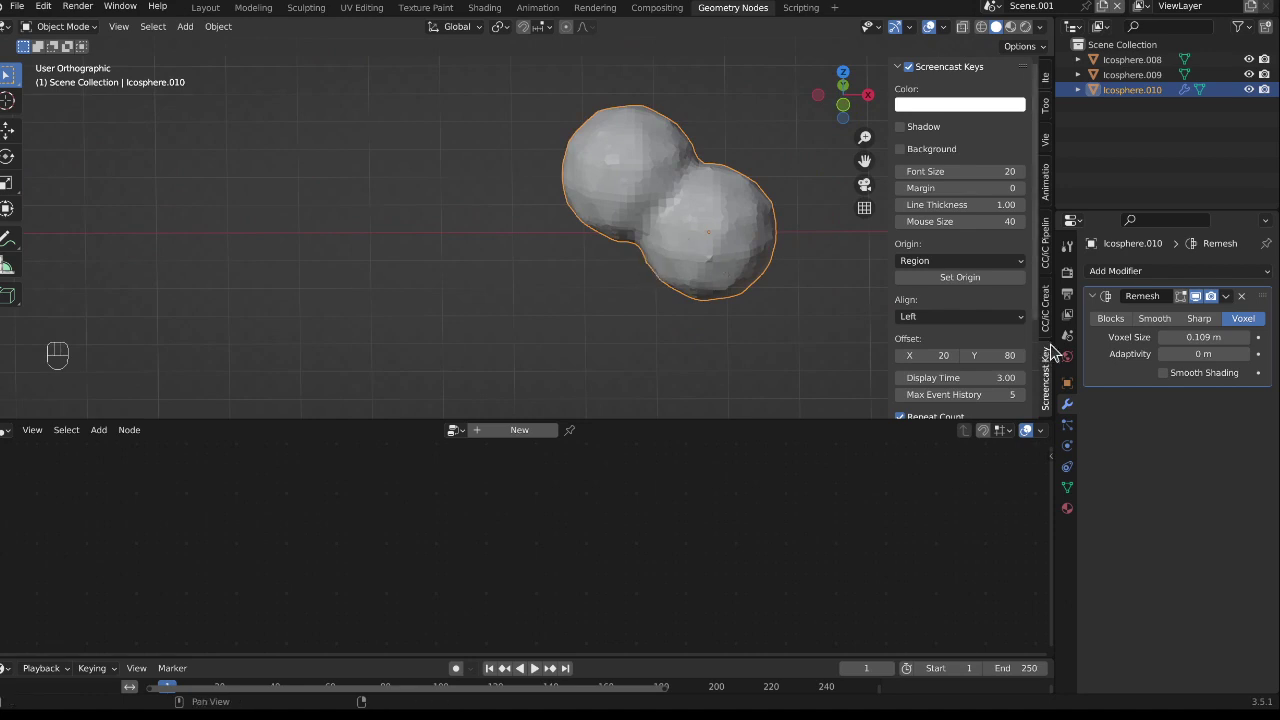
{"action": "key", "text": "shift"}
{"action": "key", "text": "shift+d"}
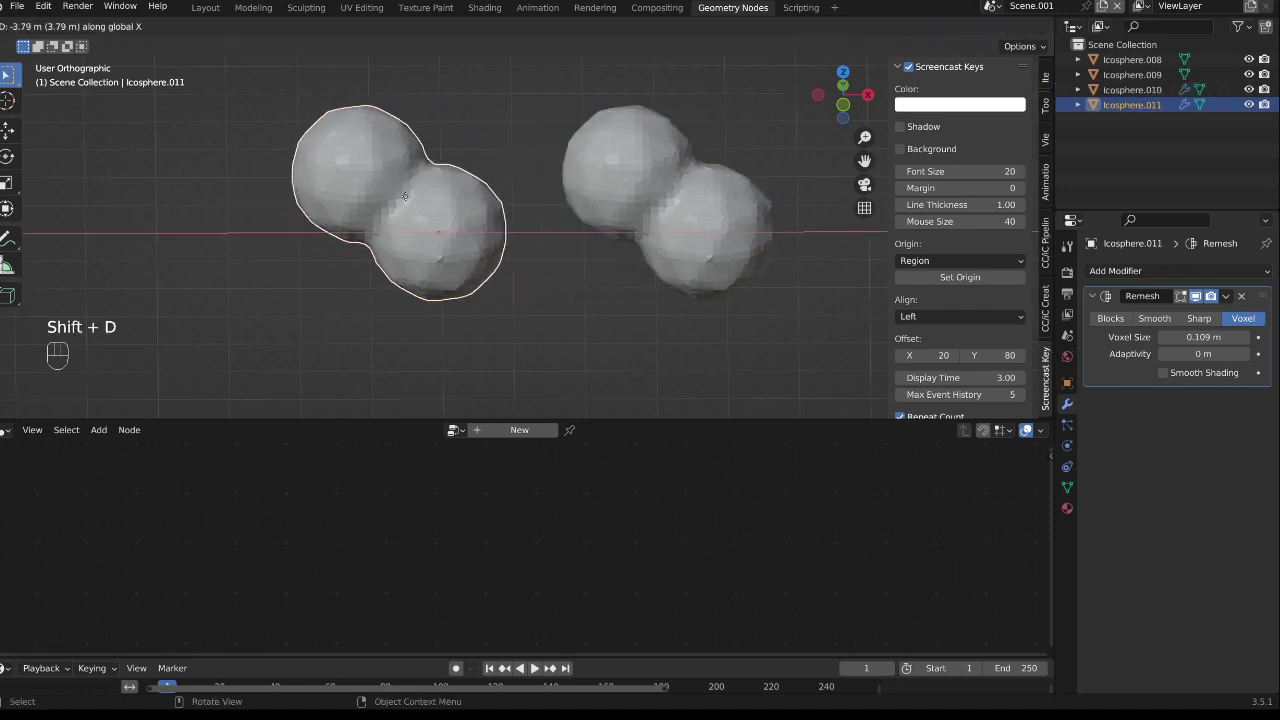
{"action": "left_click", "coordinate": [404, 190]}
Remove the Remesh modifier from the copy and move it about 1 m further along negative X in front view.
{"action": "key", "text": "ctrl"}
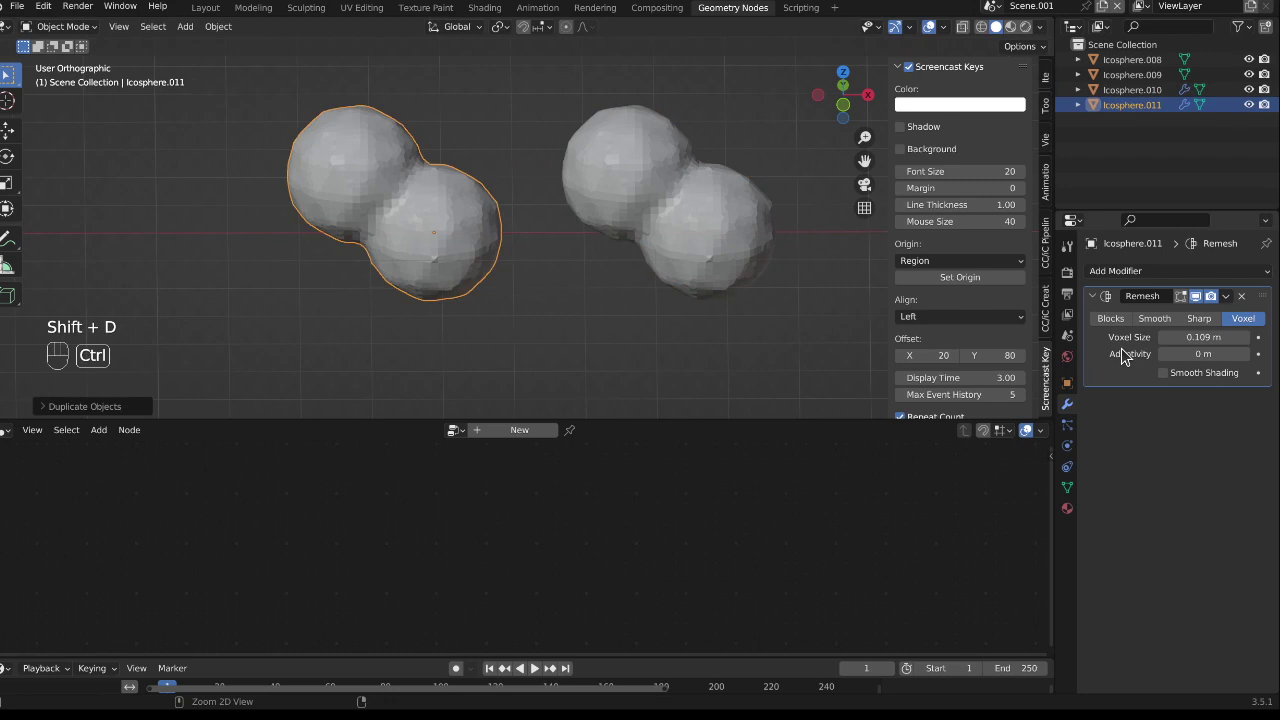
{"action": "left_click", "coordinate": [1241, 296]}
{"action": "middle_click_drag", "start_coordinate": [294, 243], "coordinate": [393, 212]}
{"action": "key", "text": "KP_1"}
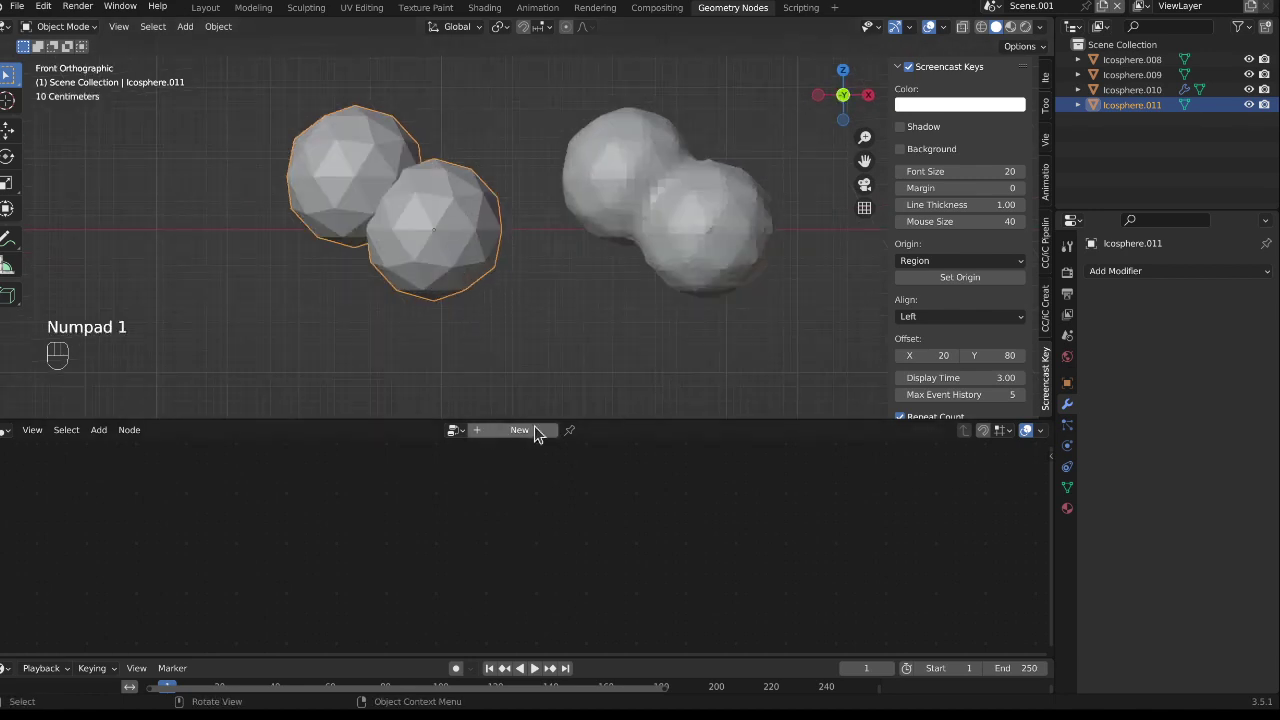
{"action": "key", "text": "g"}
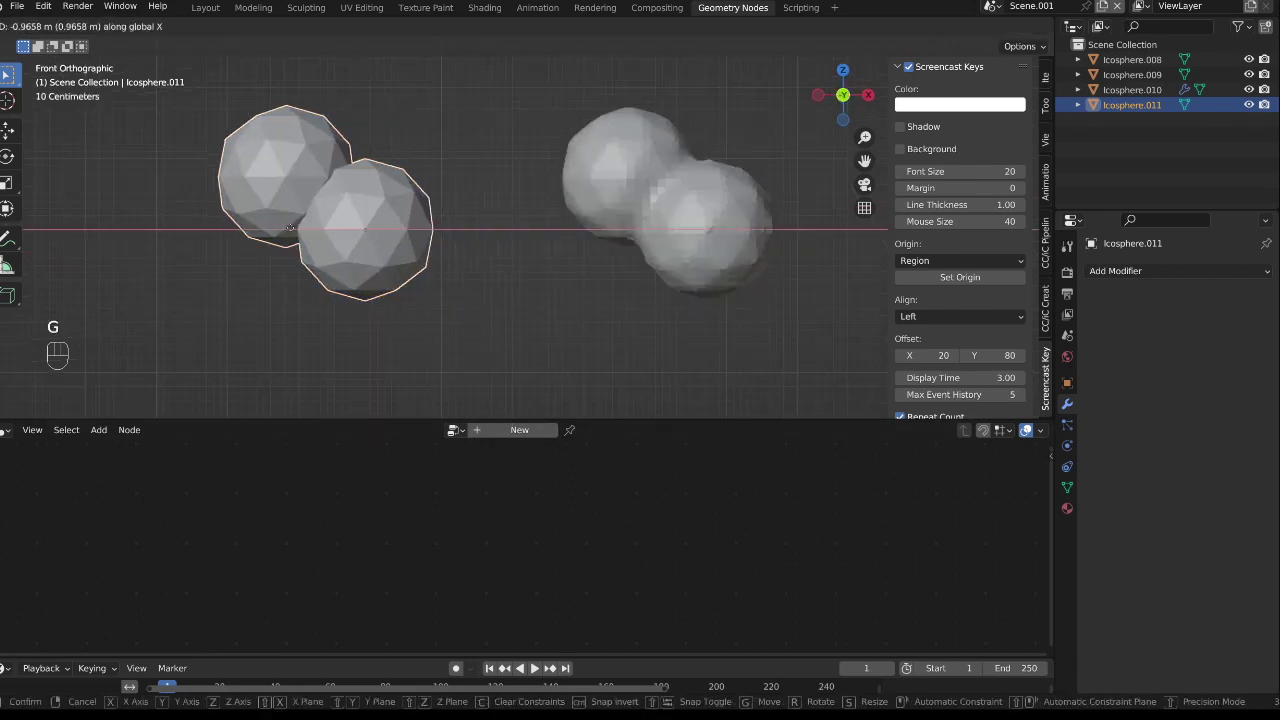
{"action": "left_click", "coordinate": [300, 242]}
{"action": "middle_click_drag", "start_coordinate": [300, 242], "coordinate": [547, 248], "text": "shift"}
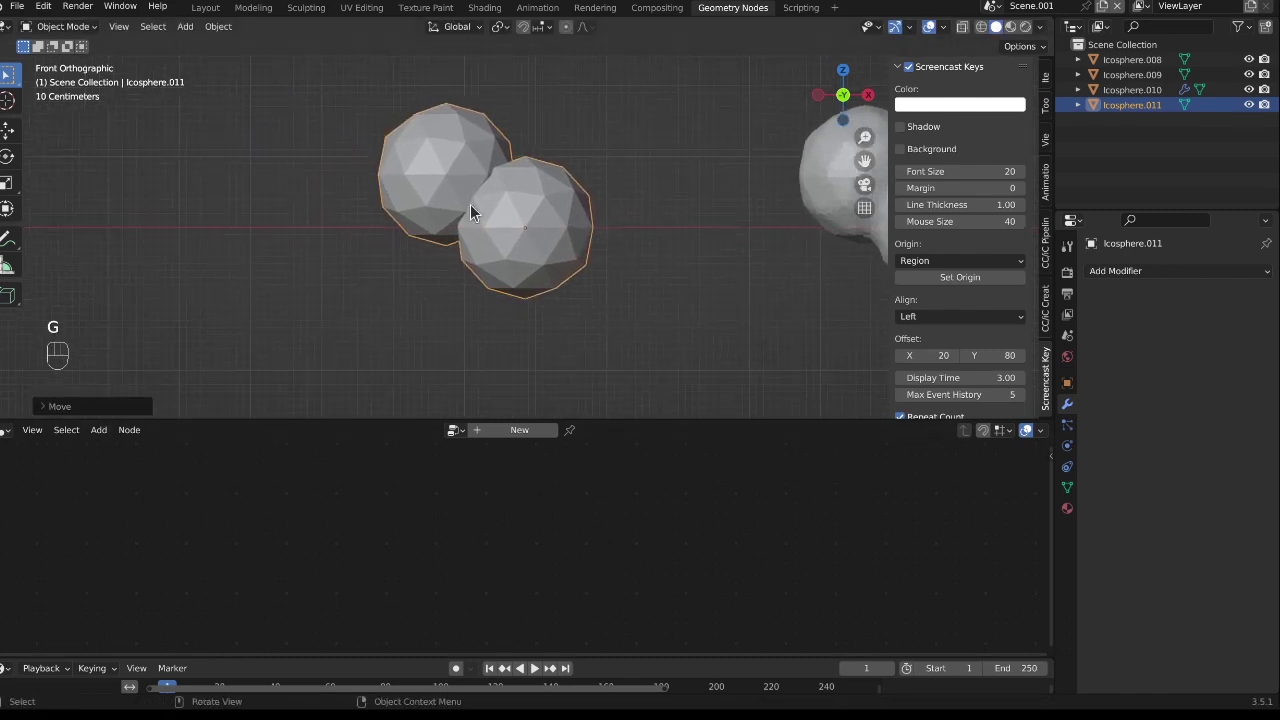
Create a new geometry node tree for the copy and insert a Mesh to Volume node between Group Input and Group Output.
{"action": "left_click", "coordinate": [520, 431]}
{"action": "key", "text": "Home"}
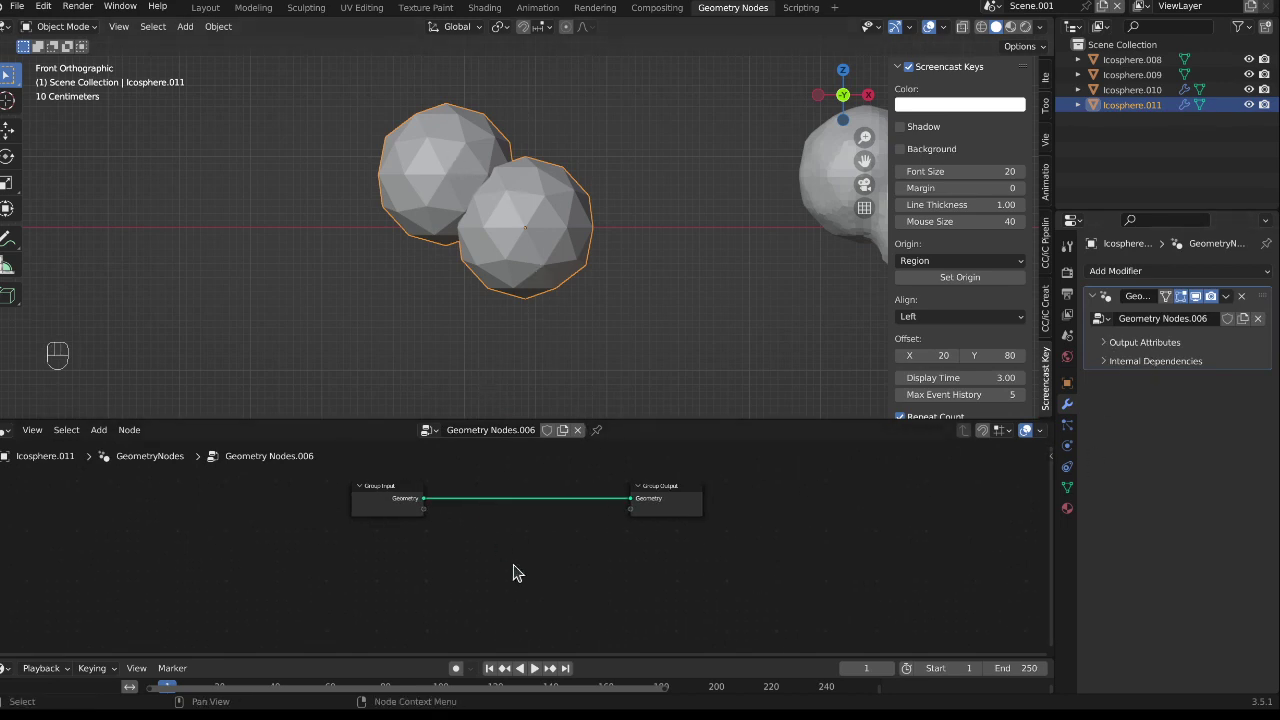
{"action": "key", "text": "shift+a"}
{"action": "mouse_move", "coordinate": [515, 572]}
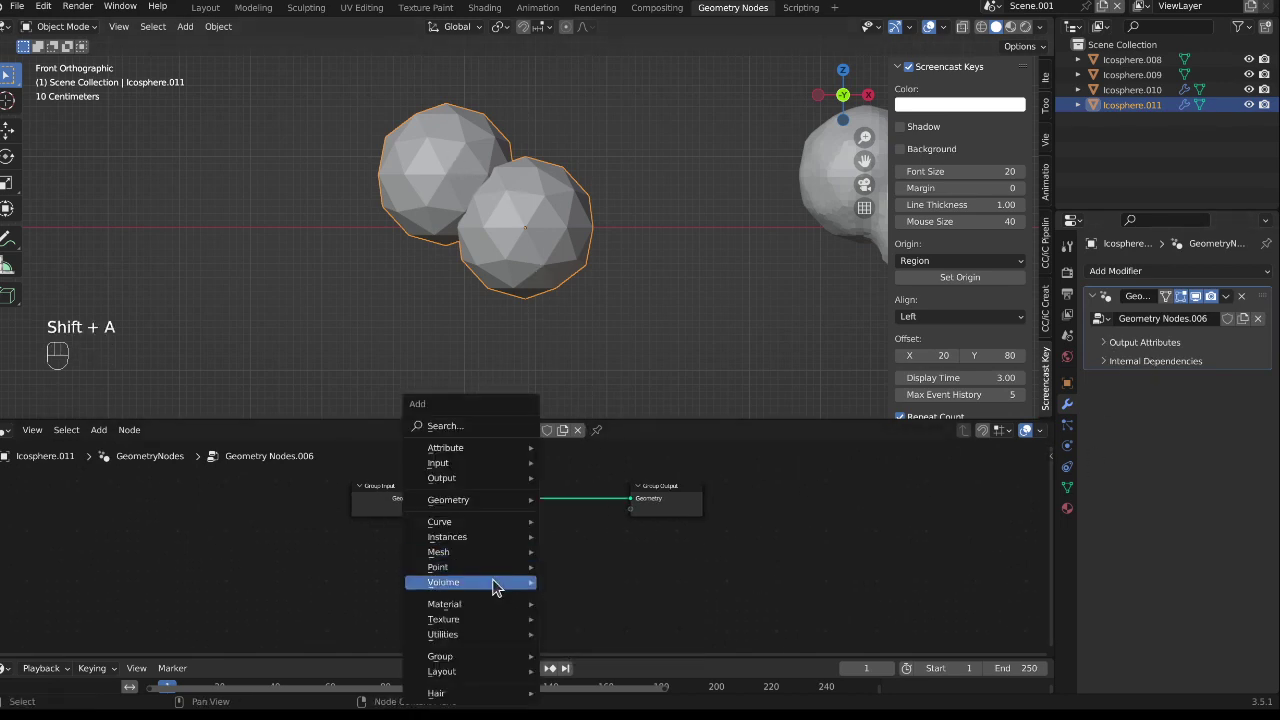
{"action": "mouse_move", "coordinate": [460, 555]}
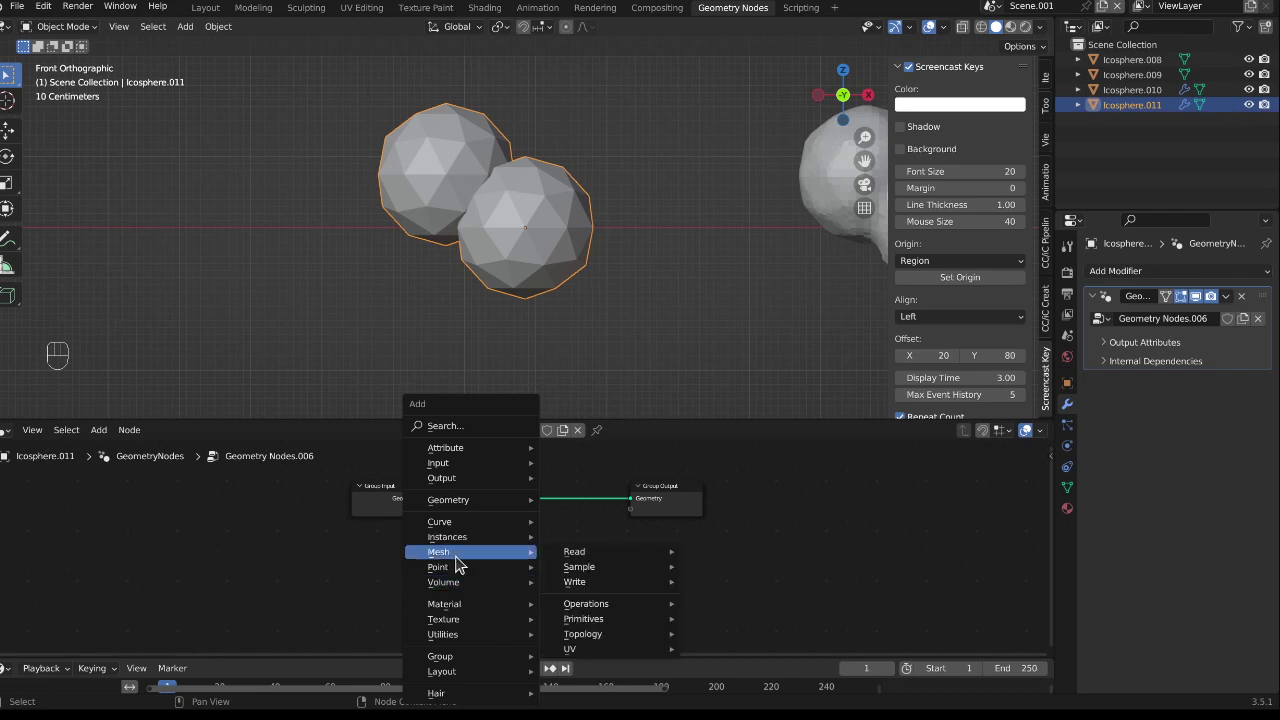
{"action": "mouse_move", "coordinate": [634, 610]}
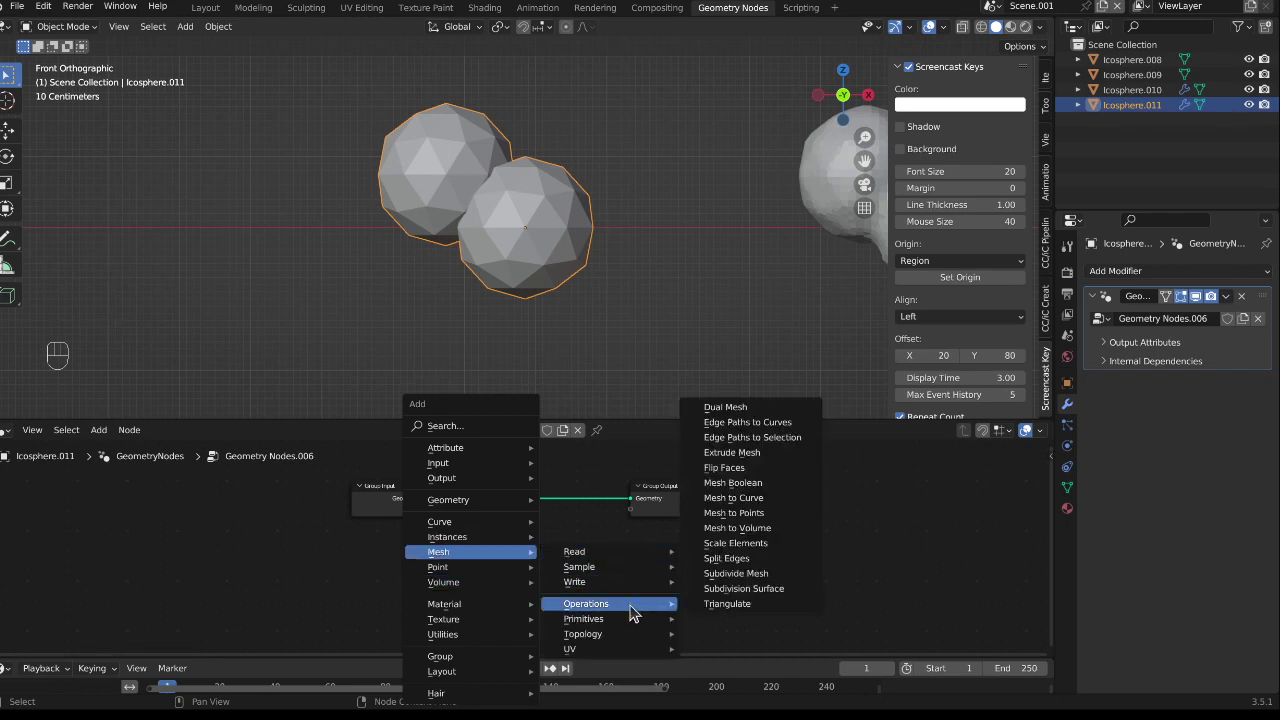
{"action": "left_click", "coordinate": [750, 528]}
{"action": "left_click", "coordinate": [505, 485]}
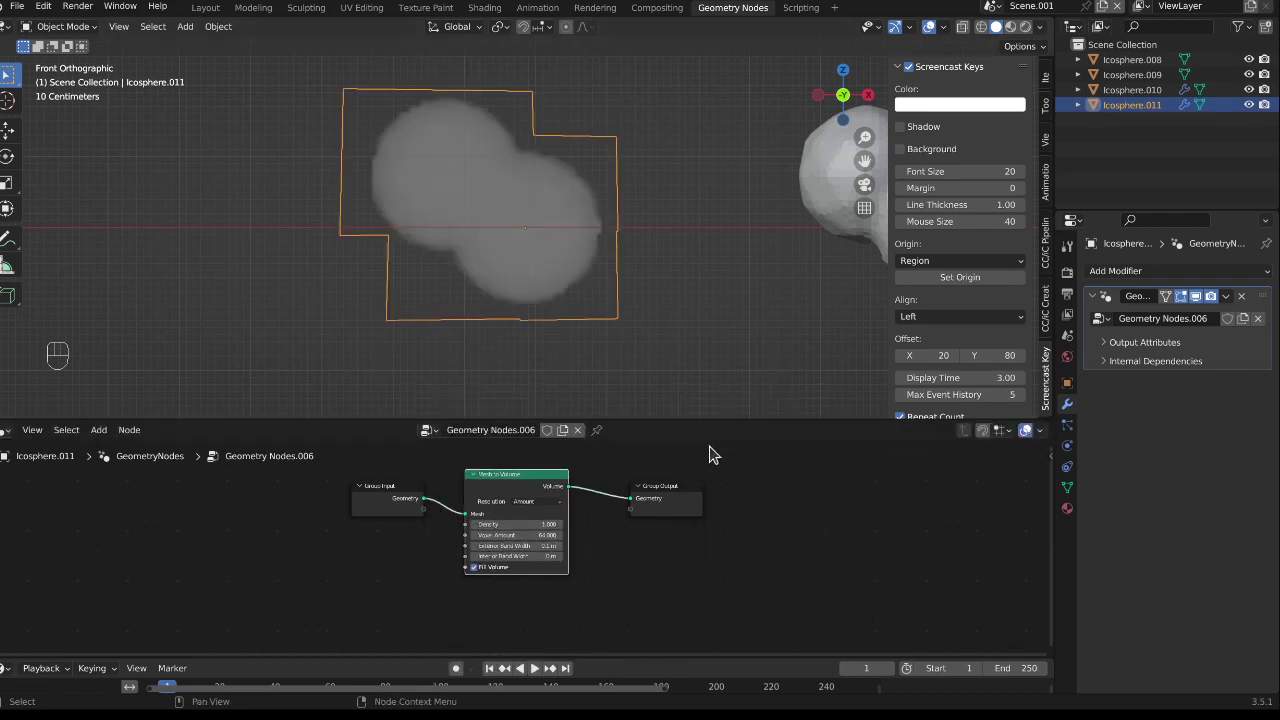
Make room before Group Output and insert a Volume to Mesh node after Mesh to Volume.
{"action": "left_click_drag", "start_coordinate": [660, 487], "coordinate": [797, 490]}
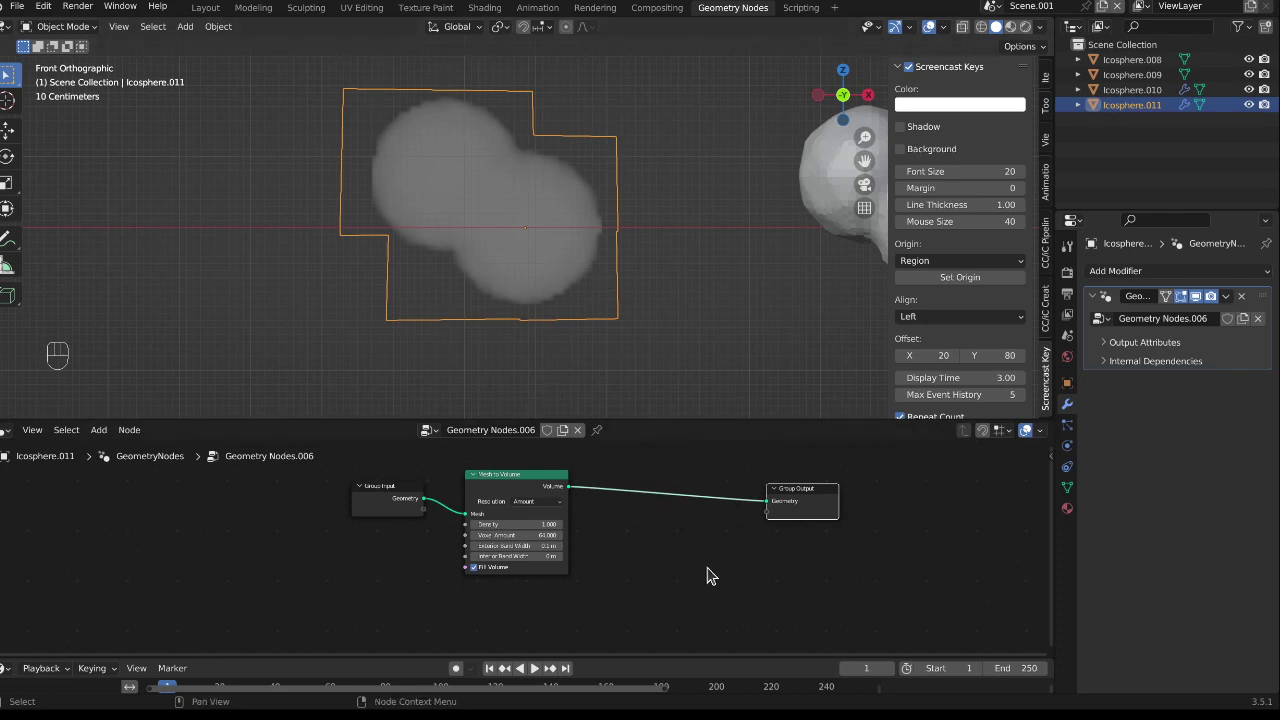
{"action": "key", "text": "shift+a"}
{"action": "mouse_move", "coordinate": [640, 583]}
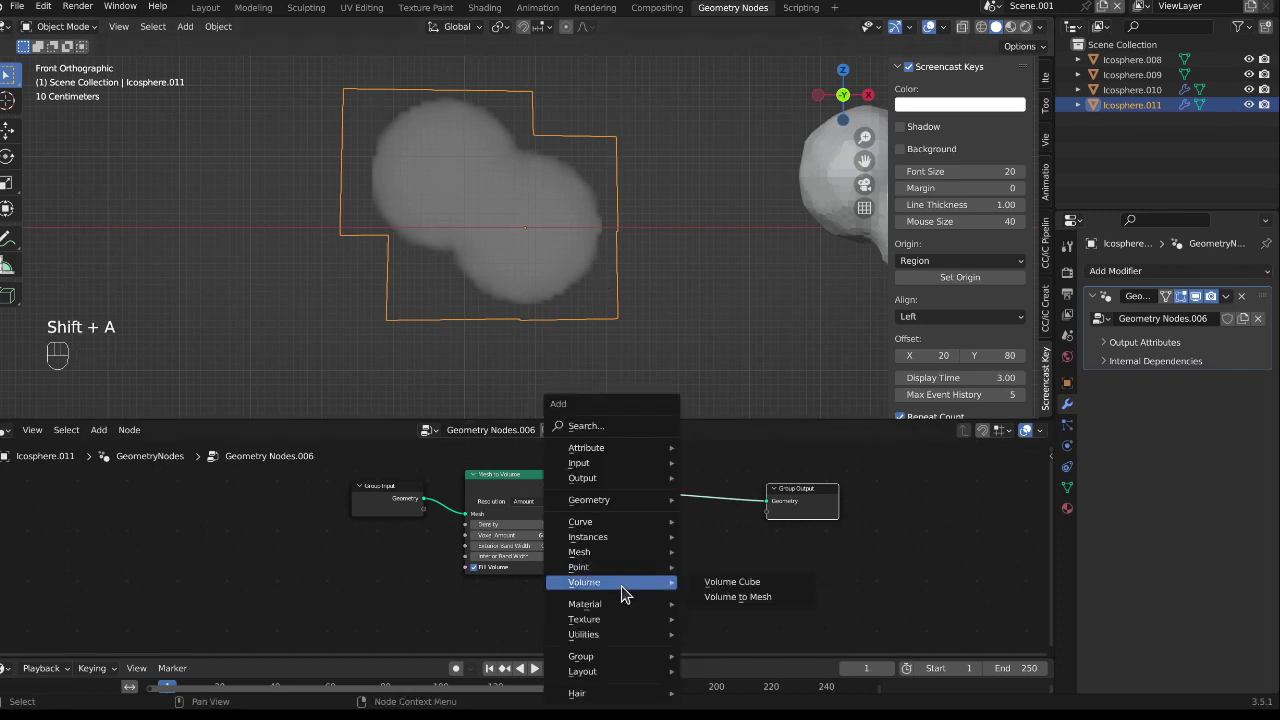
{"action": "left_click", "coordinate": [740, 597]}
{"action": "left_click", "coordinate": [700, 500]}
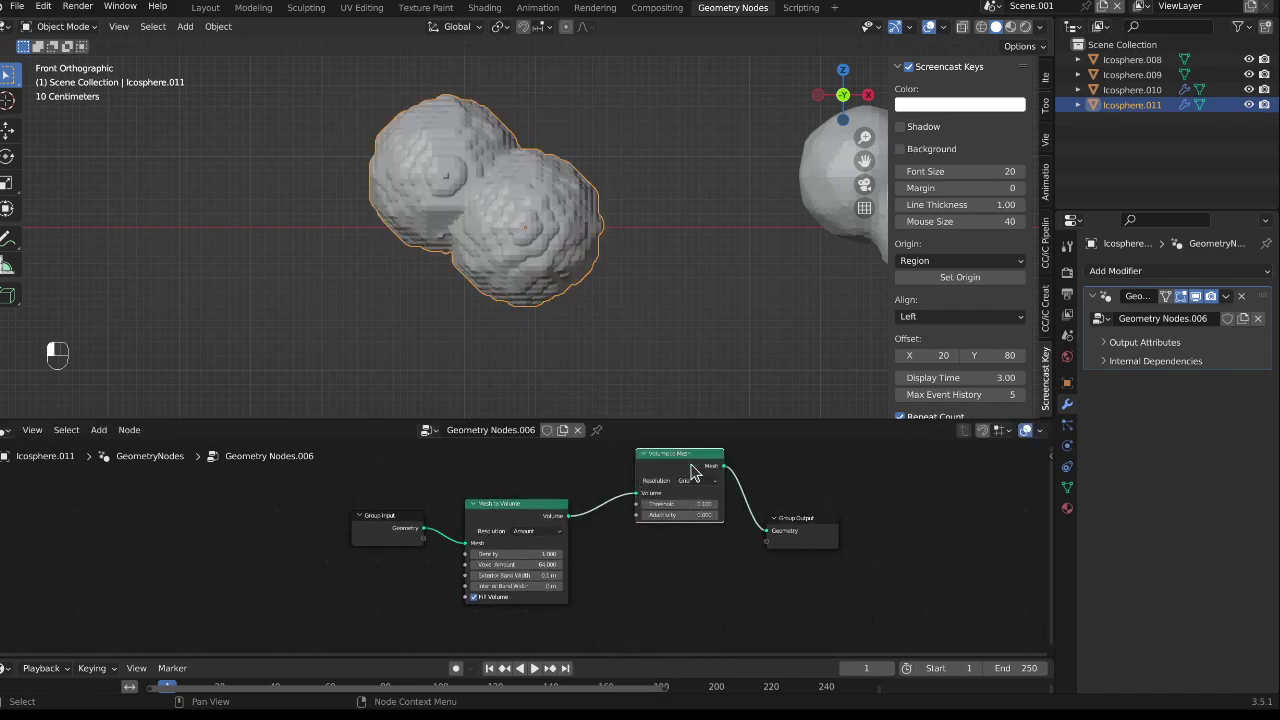
Inspect the converted mesh up close and set the Mesh to Volume node's Voxel Amount to 16.
{"action": "key", "text": "KP_Decimal"}
{"action": "middle_click_drag", "start_coordinate": [600, 300], "coordinate": [413, 255]}
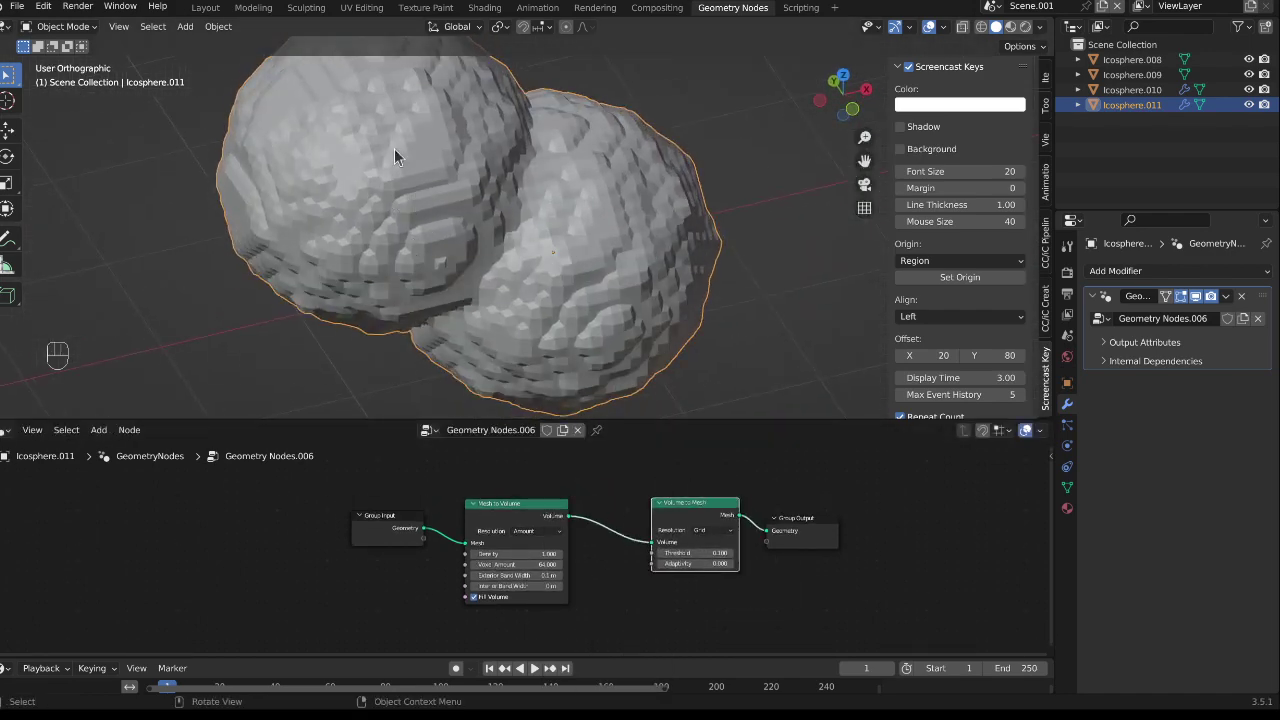
{"action": "scroll", "coordinate": [525, 596], "scroll_direction": "up", "scroll_amount": 2}
{"action": "left_click_drag", "start_coordinate": [505, 550], "coordinate": [375, 550]}
{"action": "scroll", "coordinate": [675, 292], "scroll_direction": "down", "scroll_amount": 3}
{"action": "middle_click_drag", "start_coordinate": [675, 292], "coordinate": [766, 289]}
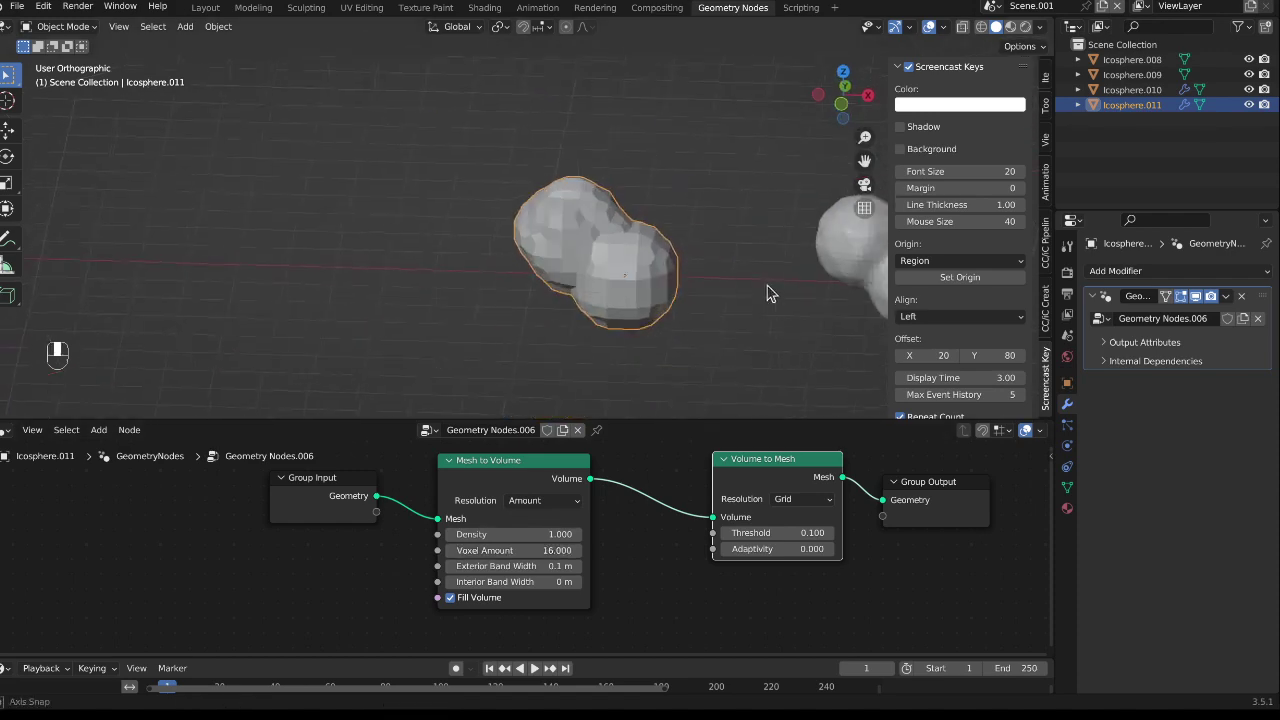
Set the Voxel Size of the other sphere pair's Remesh modifier to 0.325 m and compare both merged meshes.
{"action": "left_click", "coordinate": [848, 240]}
{"action": "left_click_drag", "start_coordinate": [1185, 337], "coordinate": [1240, 337]}
{"action": "middle_click_drag", "start_coordinate": [813, 304], "coordinate": [590, 300], "text": "shift"}
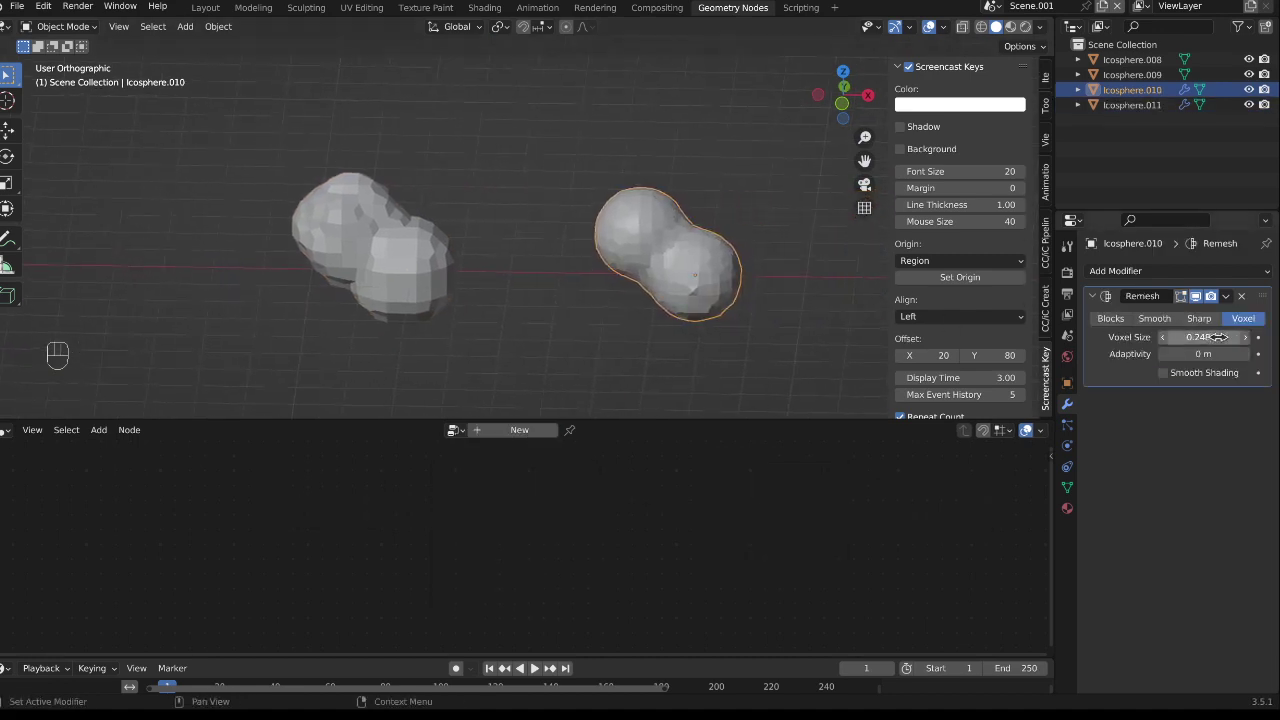
{"action": "left_click_drag", "start_coordinate": [1218, 337], "coordinate": [1243, 337]}
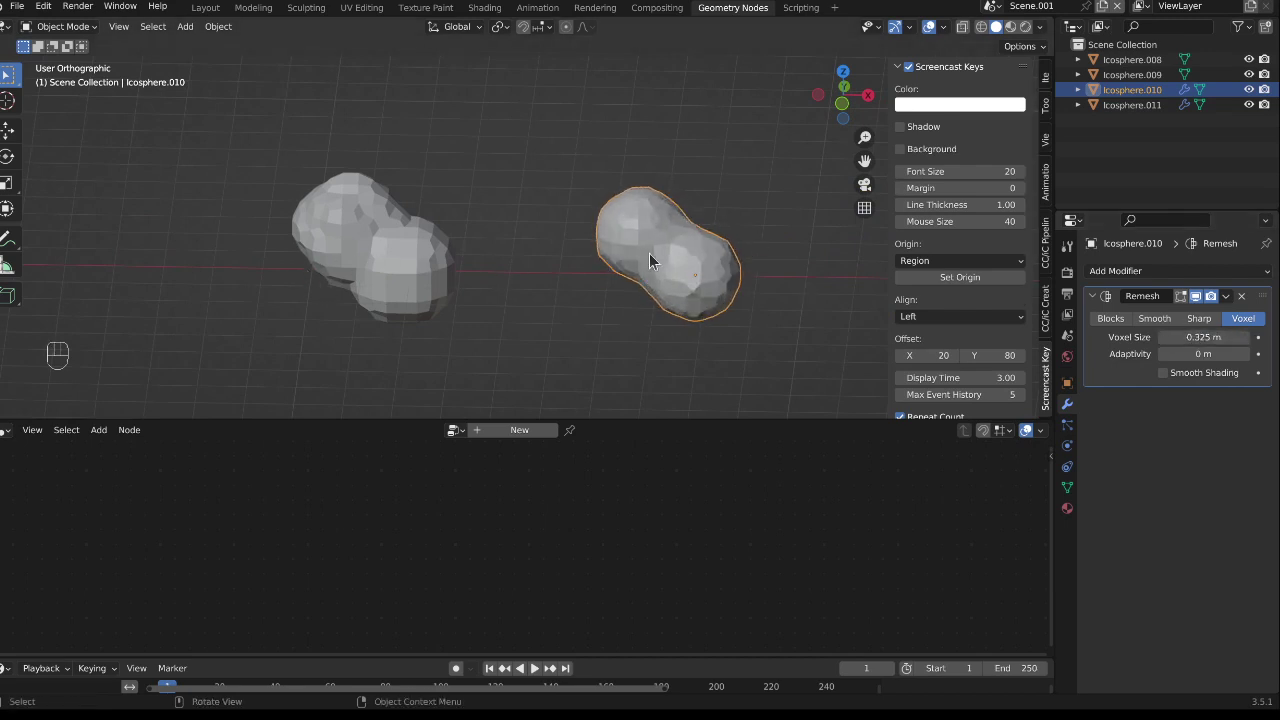
{"action": "middle_click_drag", "start_coordinate": [654, 257], "coordinate": [335, 270]}
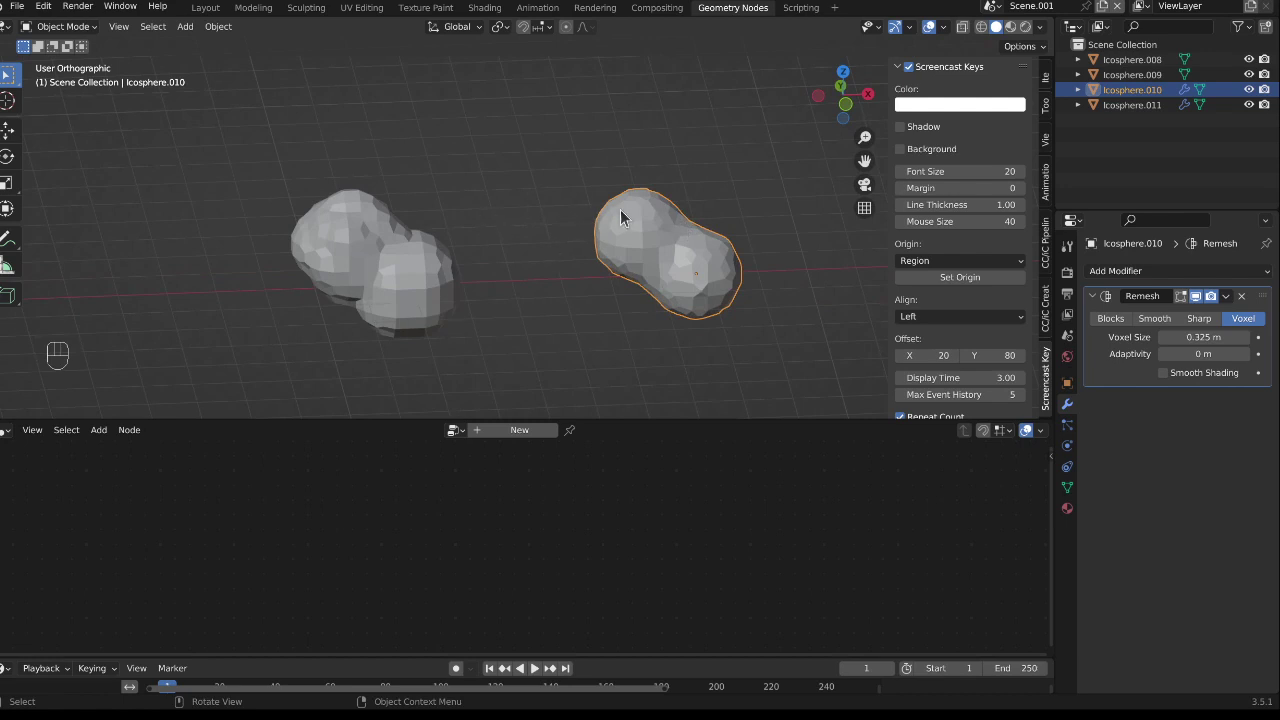
Duplicate the remeshed sphere pair in front view, place the copy beyond the Geometry Nodes version and remove the copy's Remesh modifier.
{"action": "scroll", "coordinate": [703, 240], "scroll_direction": "up", "scroll_amount": 3}
{"action": "scroll", "coordinate": [520, 254], "scroll_direction": "down", "scroll_amount": 4}
{"action": "middle_click_drag", "start_coordinate": [530, 267], "coordinate": [428, 227], "text": "shift"}
{"action": "scroll", "coordinate": [680, 214], "scroll_direction": "down", "scroll_amount": 3}
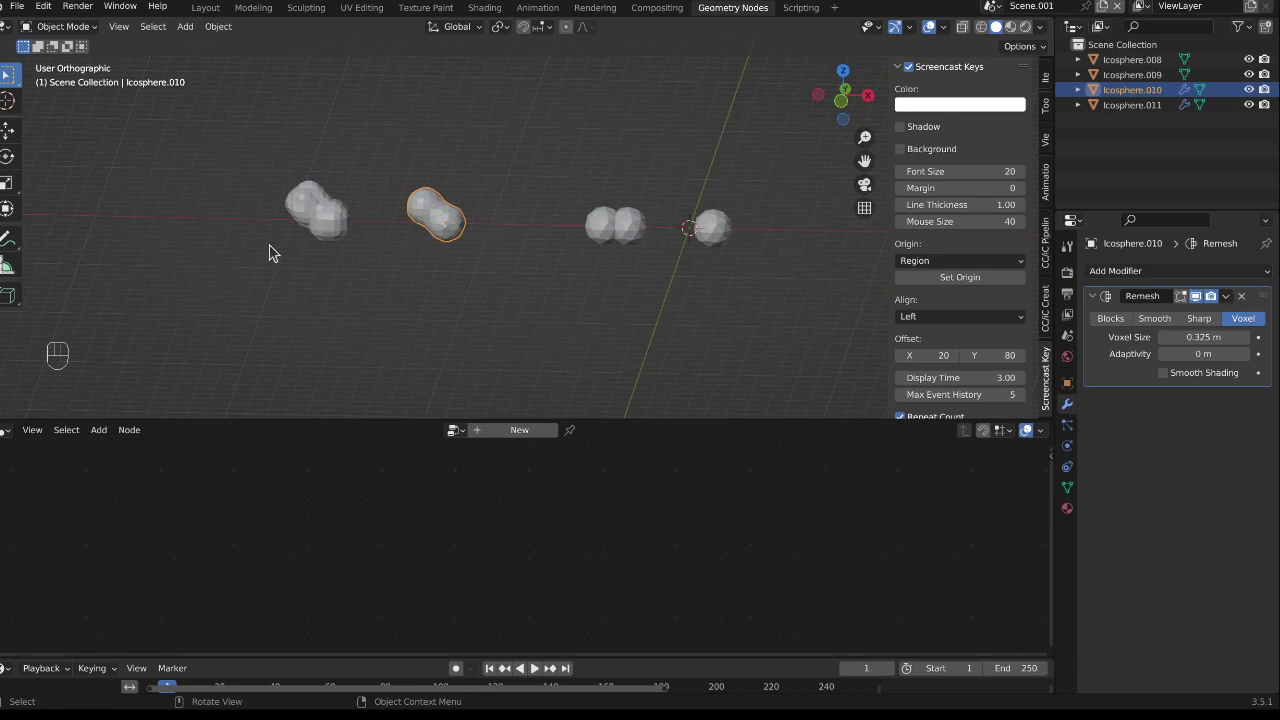
{"action": "middle_click_drag", "start_coordinate": [306, 251], "coordinate": [435, 250], "text": "shift"}
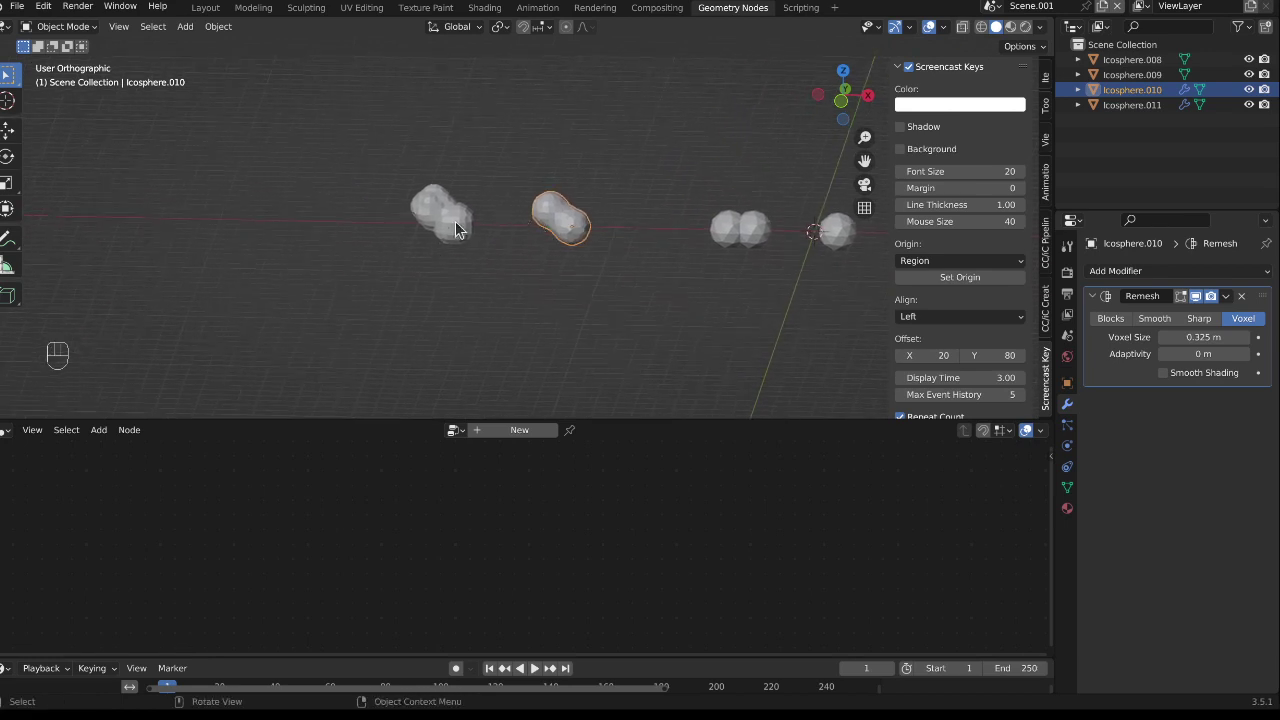
{"action": "left_click", "coordinate": [445, 228]}
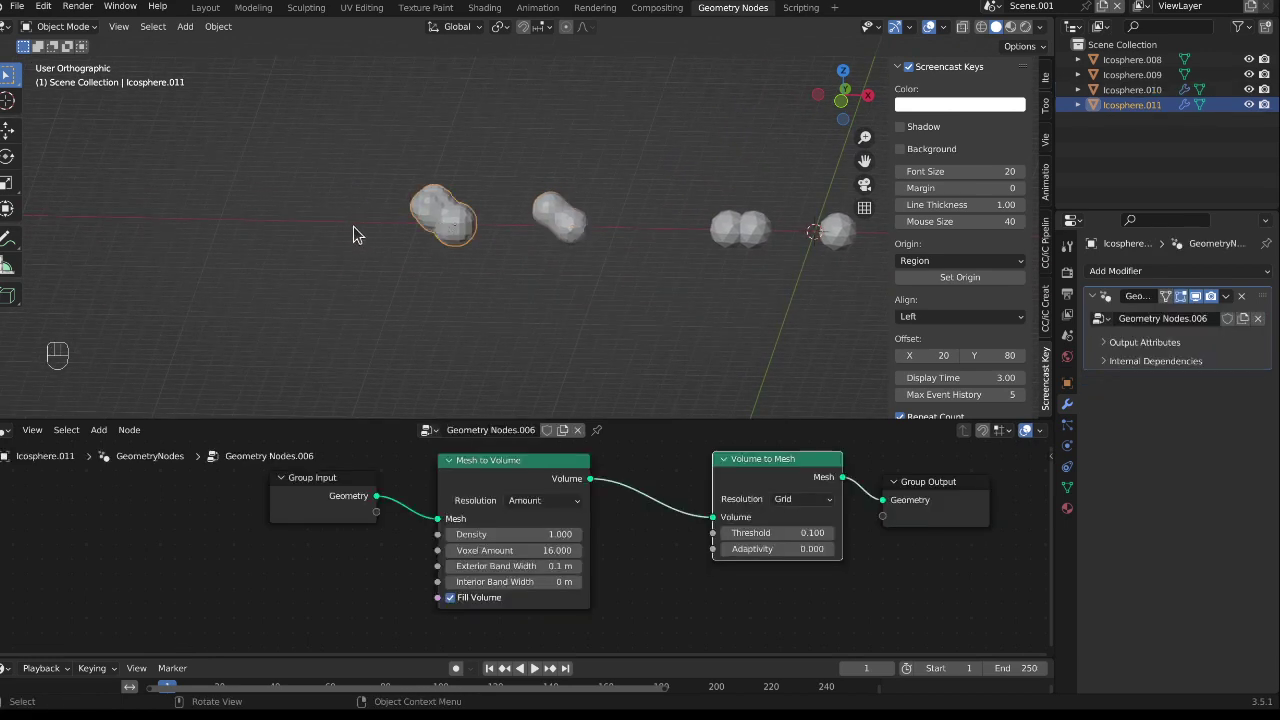
{"action": "key", "text": "KP_1"}
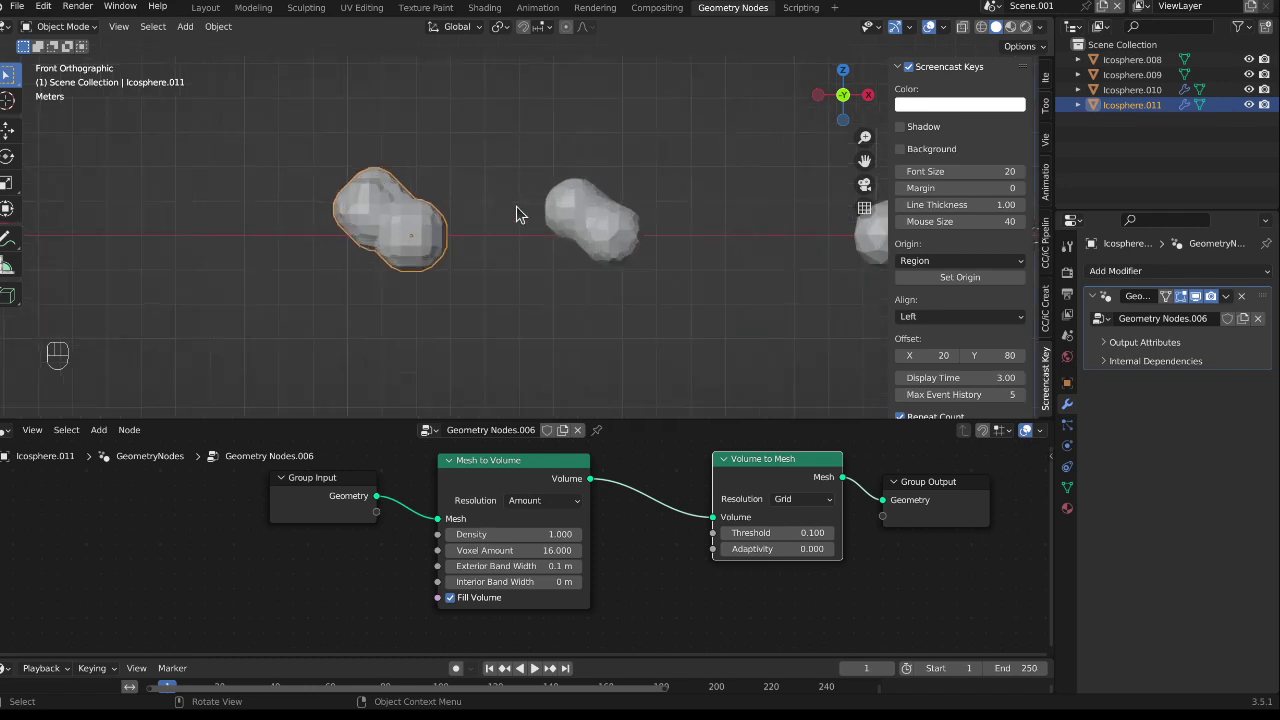
{"action": "left_click", "coordinate": [563, 232]}
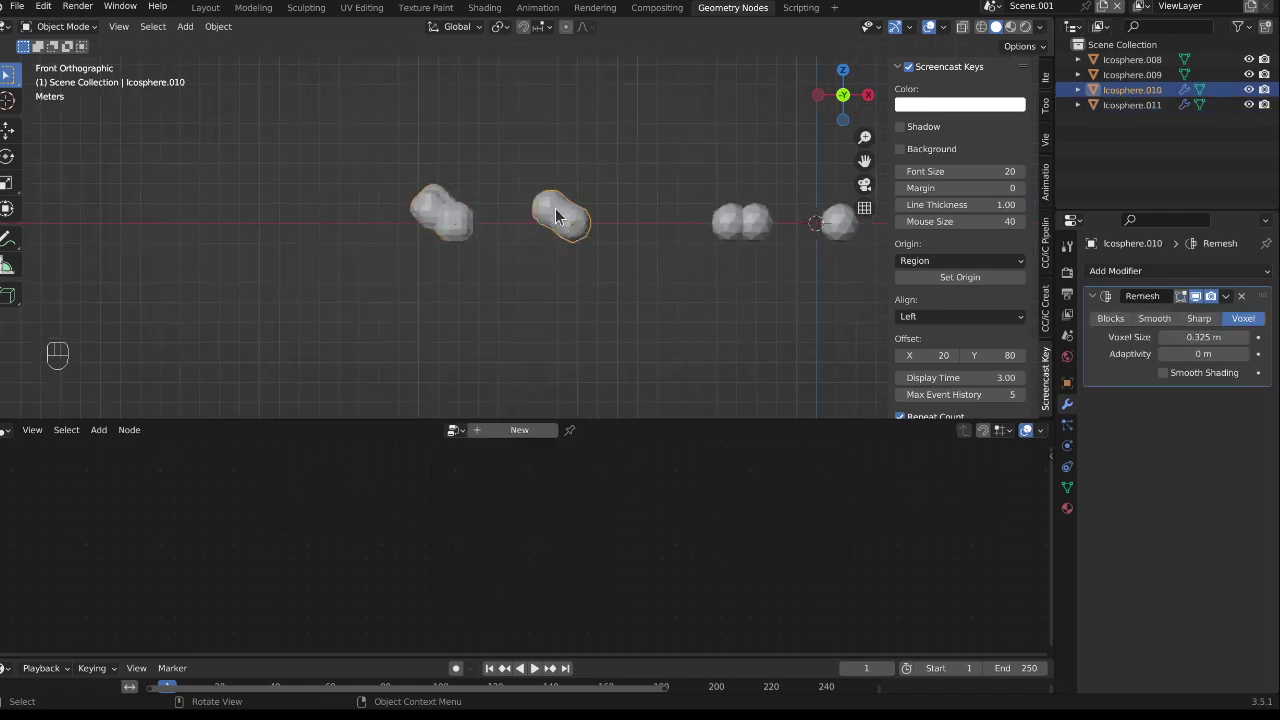
{"action": "key", "text": "shift+d"}
{"action": "left_click", "coordinate": [268, 217]}
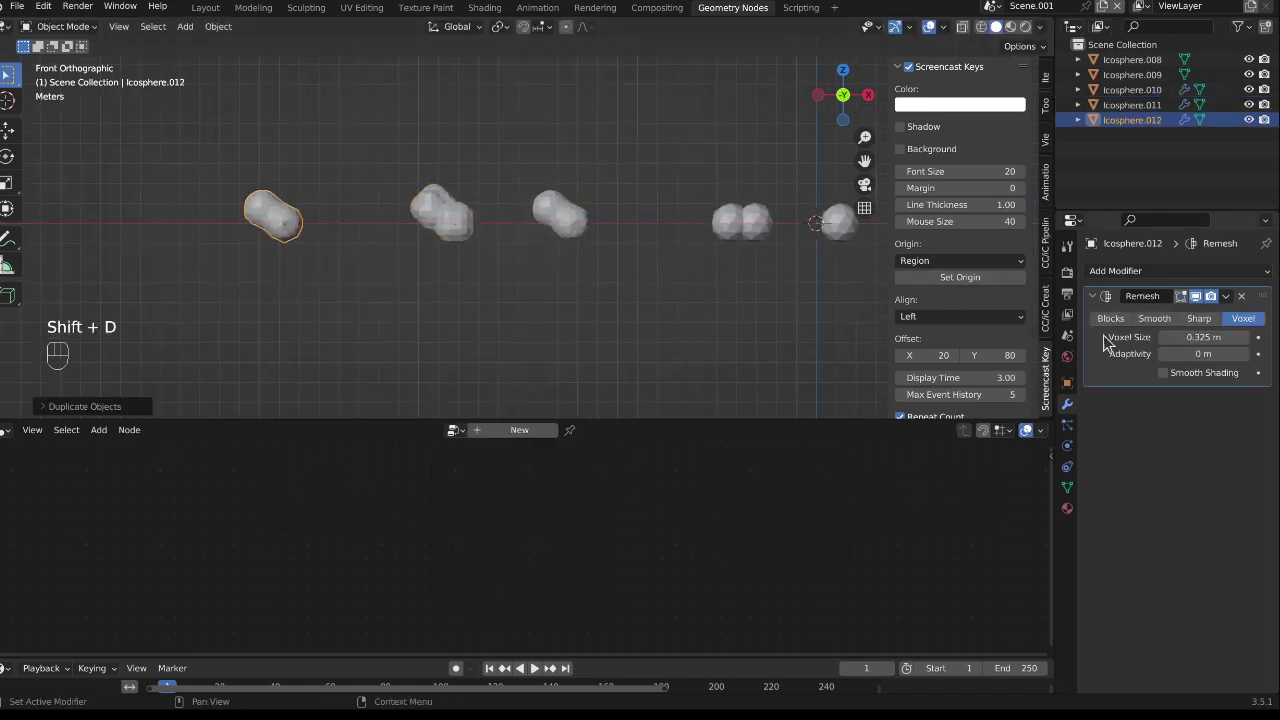
{"action": "key", "text": "x"}
{"action": "scroll", "coordinate": [252, 222], "scroll_direction": "up", "scroll_amount": 5}
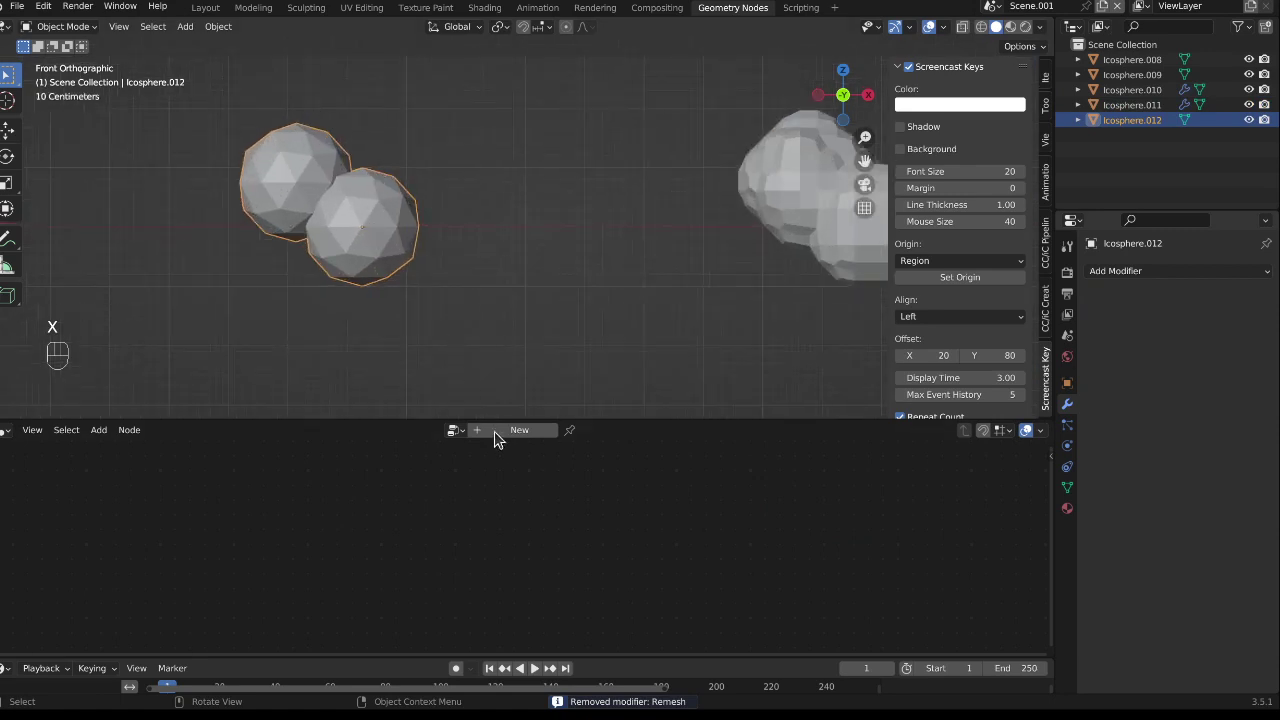
Create a new geometry node tree for the copy and insert a Convex Hull node between Group Input and Group Output.
{"action": "left_click", "coordinate": [526, 432]}
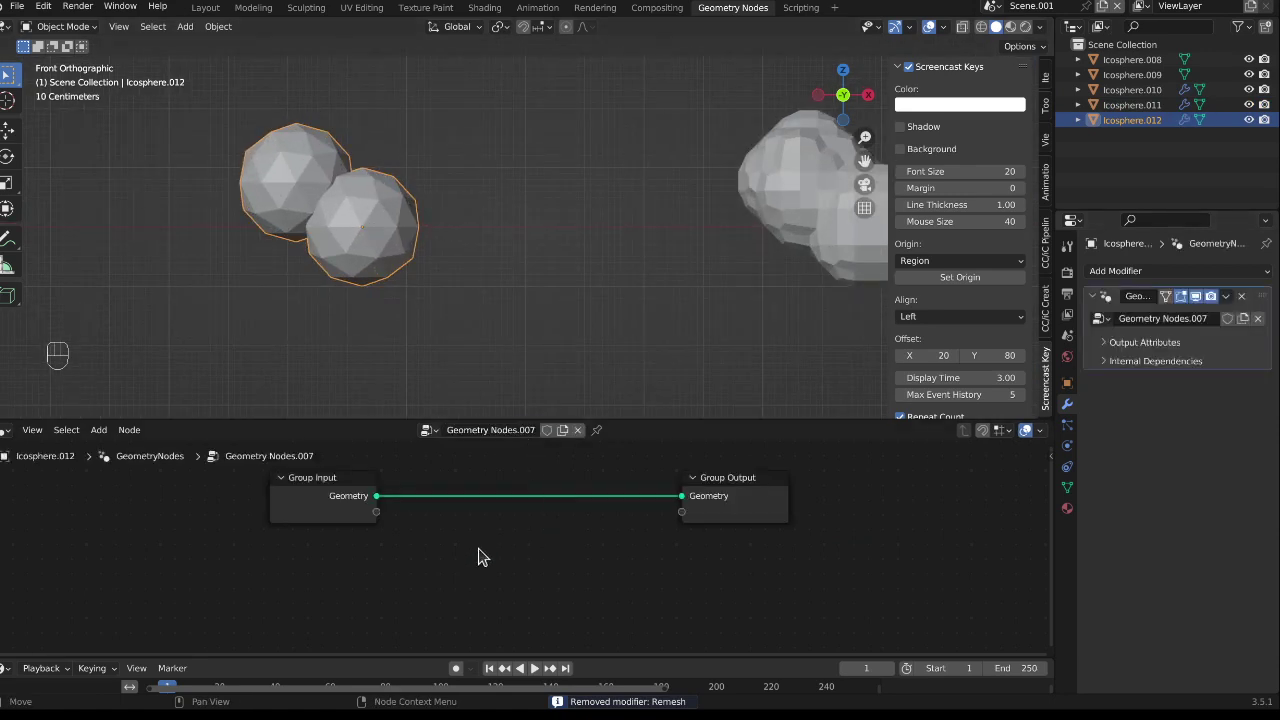
{"action": "key", "text": "shift+a"}
{"action": "mouse_move", "coordinate": [478, 548]}
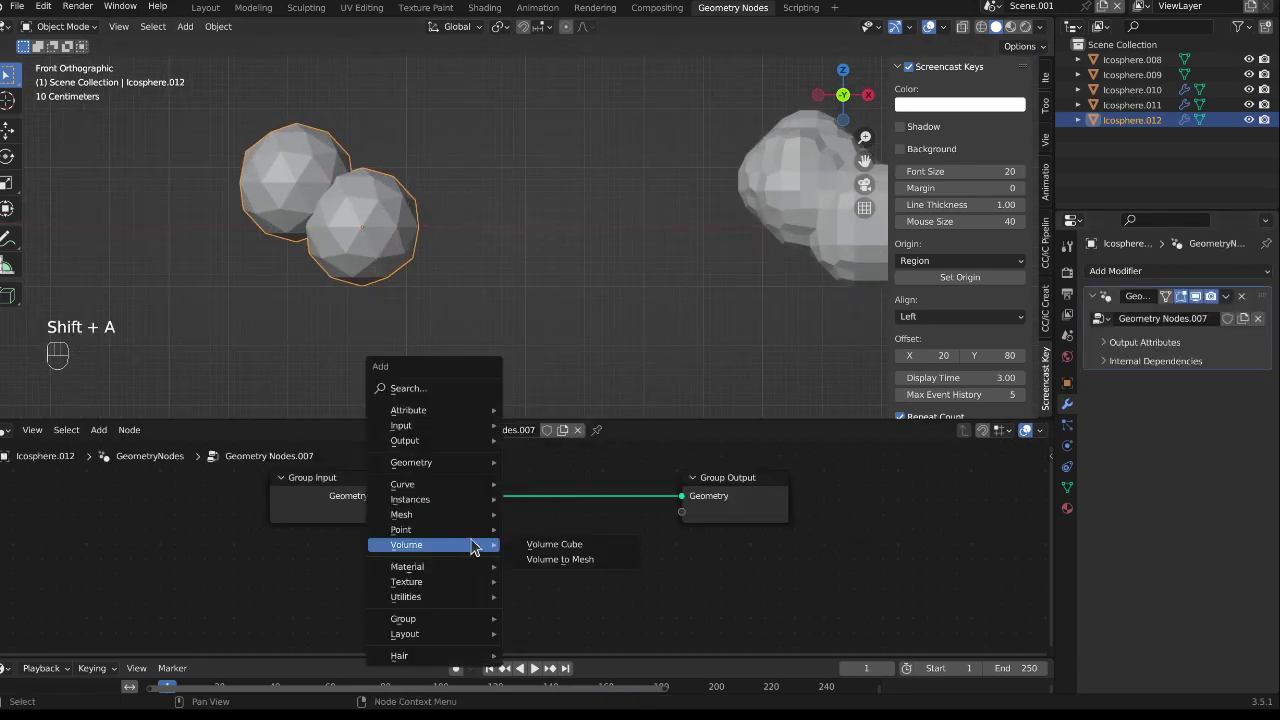
{"action": "mouse_move", "coordinate": [435, 520]}
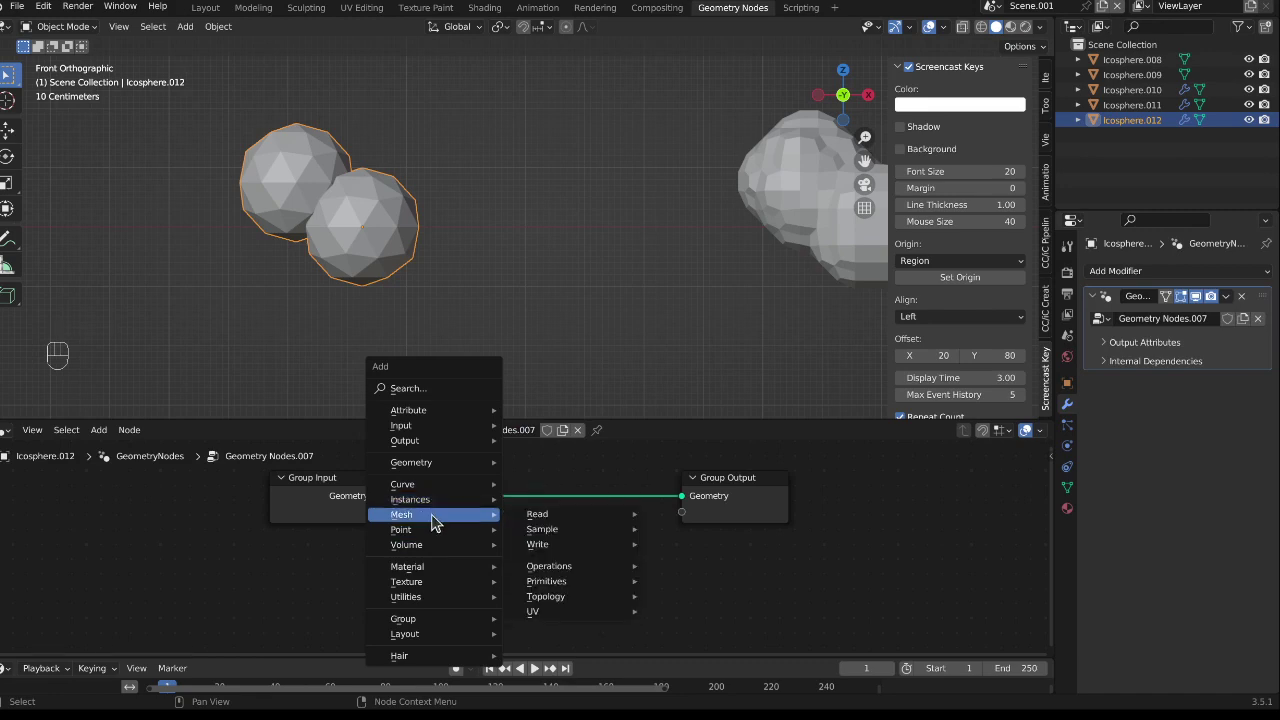
{"action": "mouse_move", "coordinate": [431, 470]}
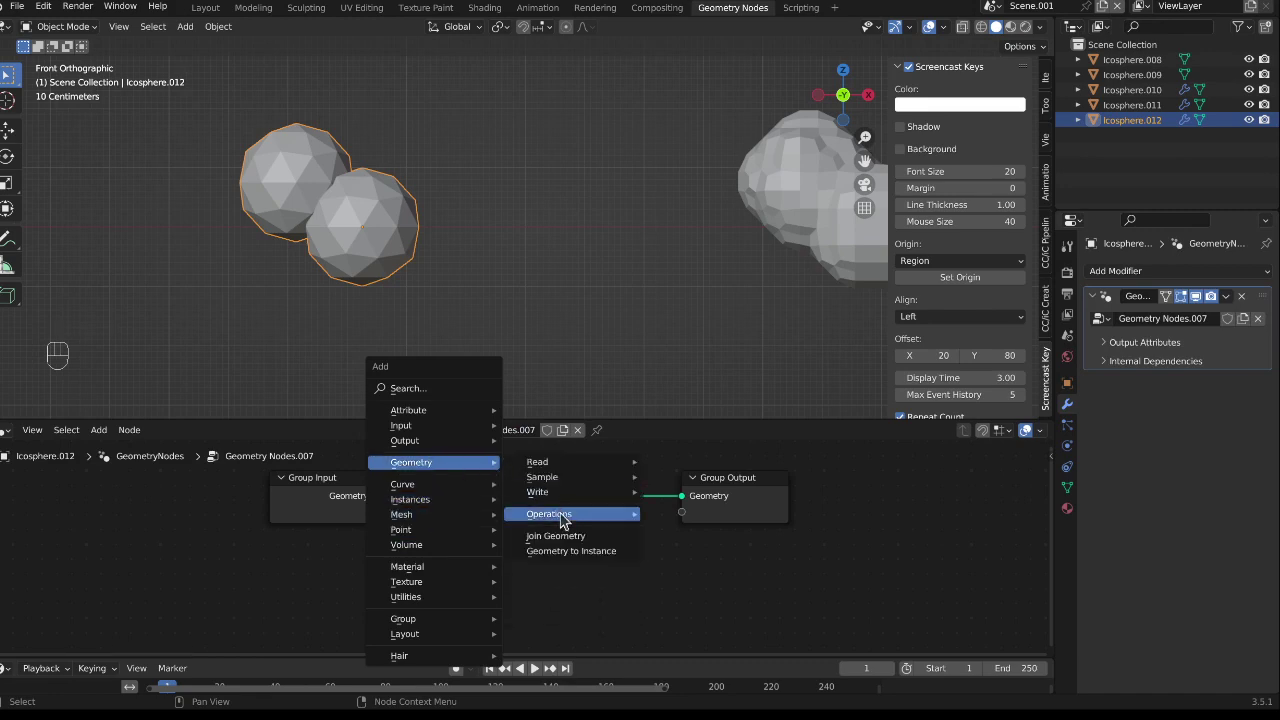
{"action": "mouse_move", "coordinate": [563, 515]}
{"action": "left_click", "coordinate": [700, 532]}
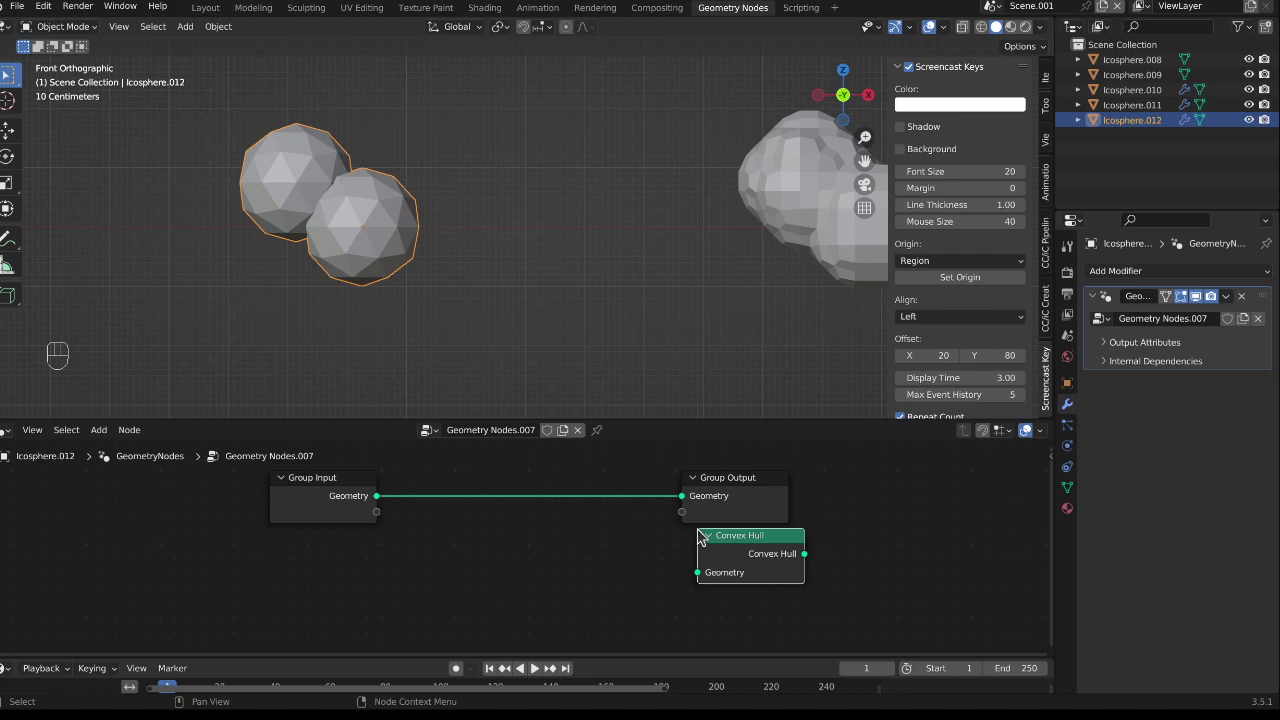
{"action": "left_click", "coordinate": [466, 497]}
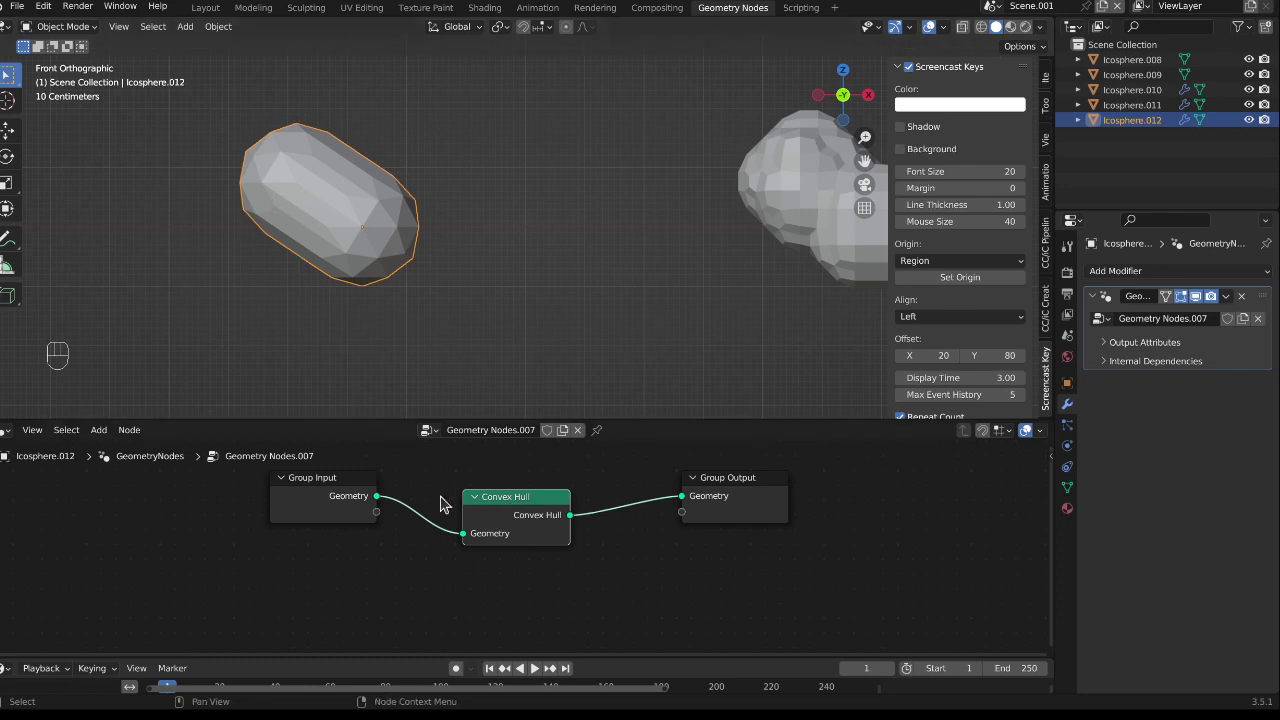
Examine the convex hull result and compare it with the other merged versions and the original spheres along the row.
{"action": "key", "text": "Tab"}
{"action": "key", "text": "Tab"}
{"action": "scroll", "coordinate": [539, 512], "scroll_direction": "down", "scroll_amount": 2}
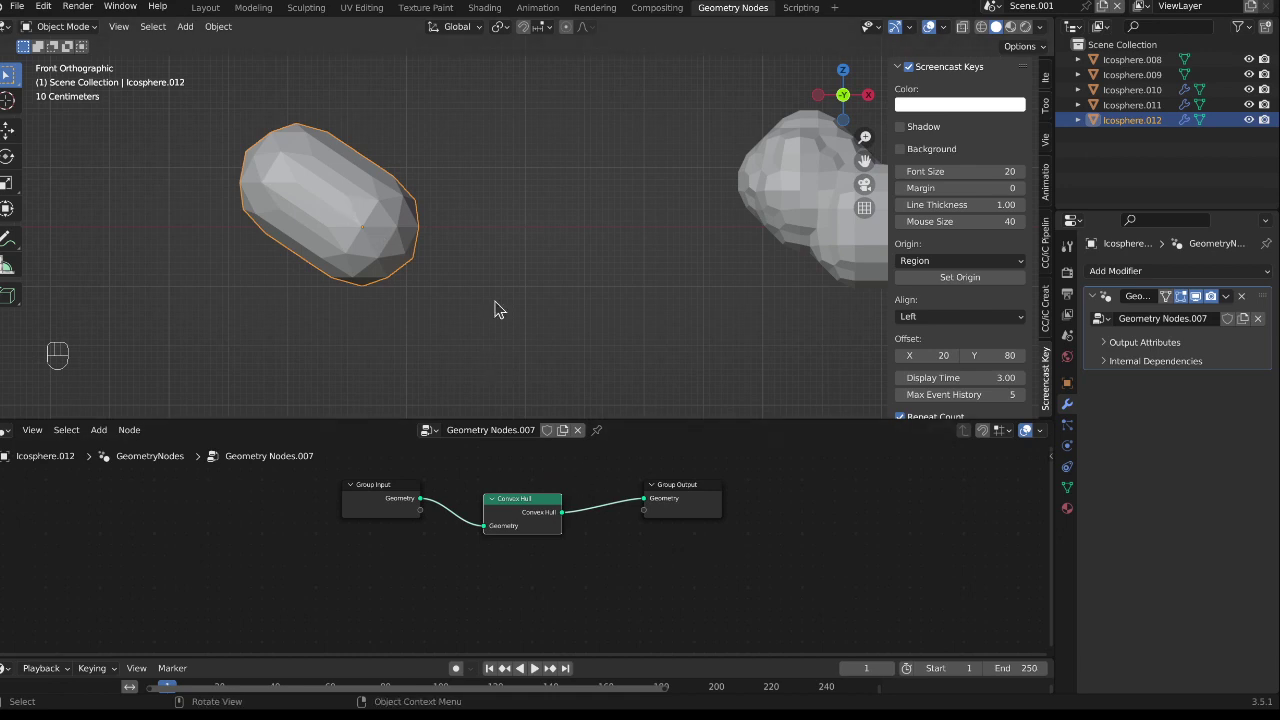
{"action": "key", "text": "shift"}
{"action": "scroll", "coordinate": [526, 263], "scroll_direction": "down", "scroll_amount": 4}
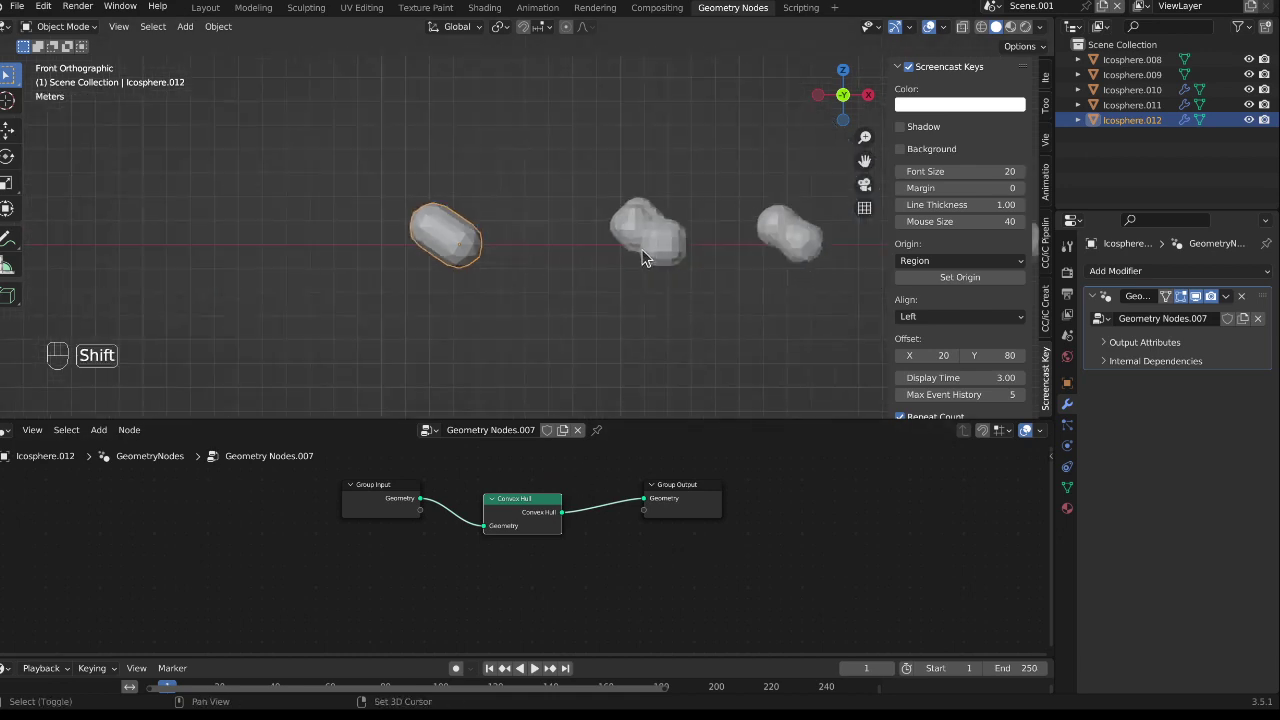
{"action": "middle_click_drag", "start_coordinate": [643, 251], "coordinate": [437, 251], "text": "shift"}
{"action": "left_click", "coordinate": [782, 248]}
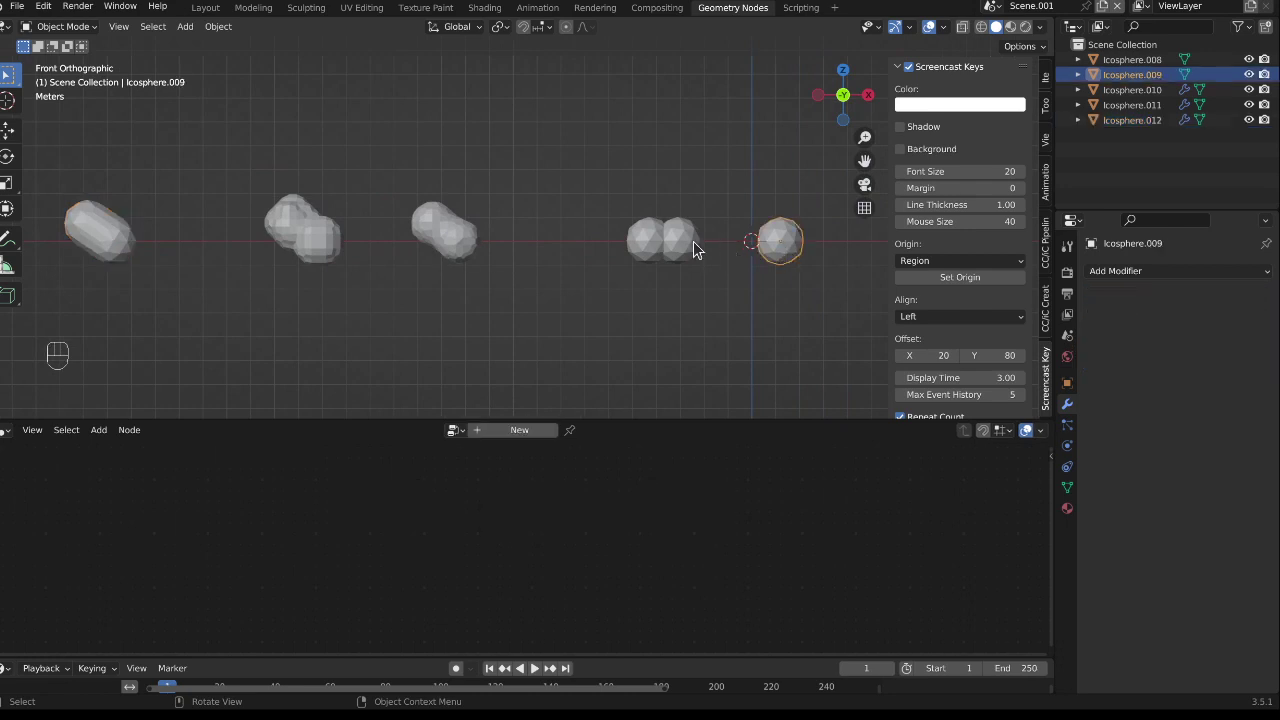
{"action": "left_click", "coordinate": [688, 245]}
{"action": "left_click", "coordinate": [442, 238]}
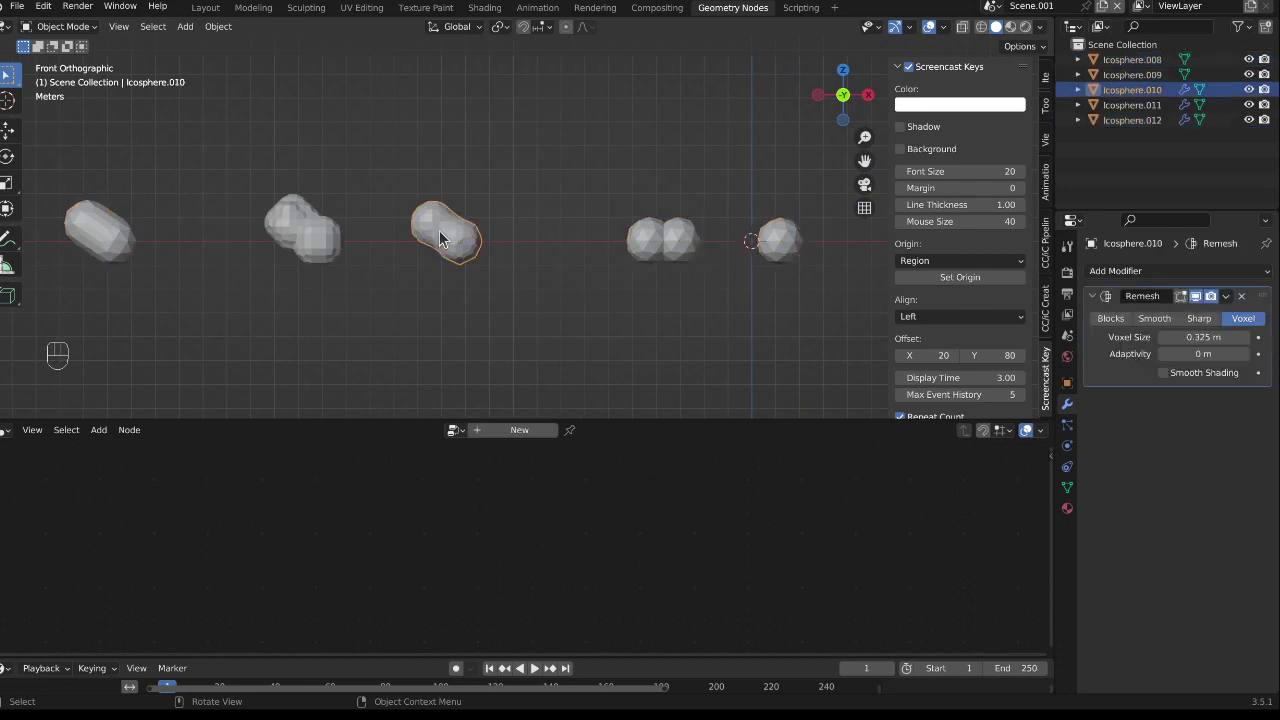
{"action": "left_click", "coordinate": [665, 250]}
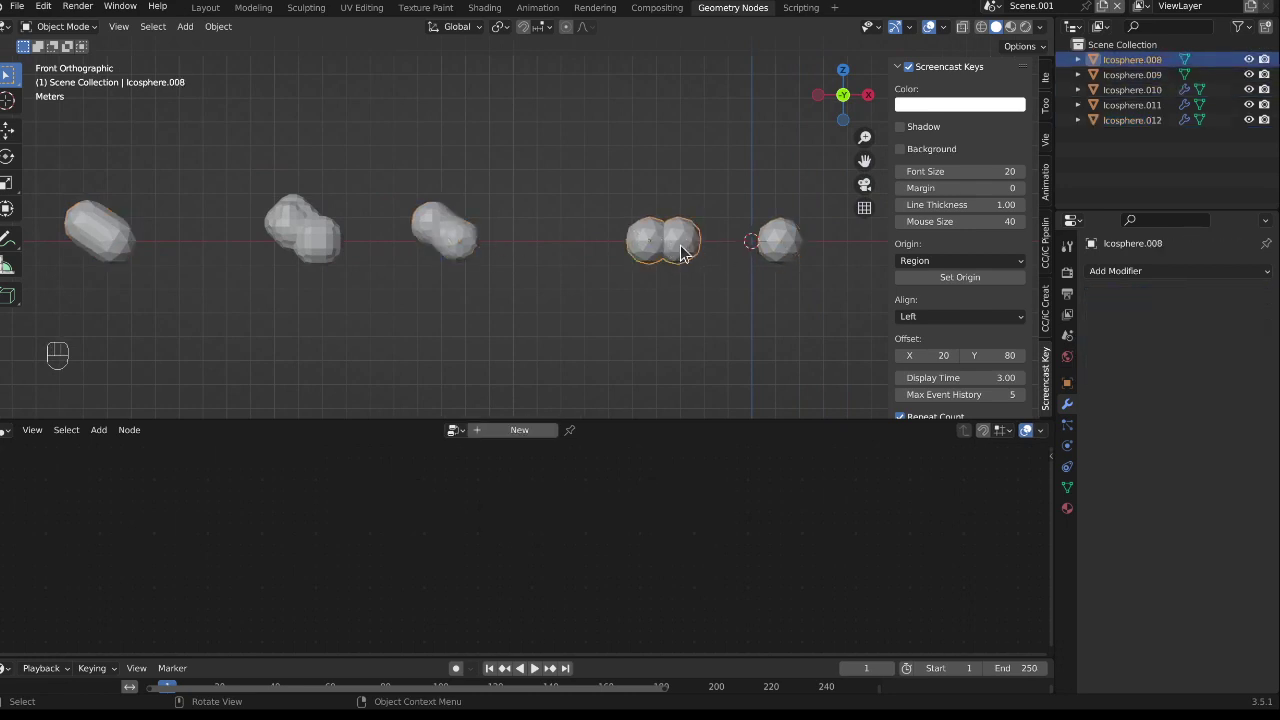
{"action": "left_click", "coordinate": [780, 236]}
{"action": "middle_click_drag", "start_coordinate": [774, 320], "coordinate": [454, 322], "text": "shift"}
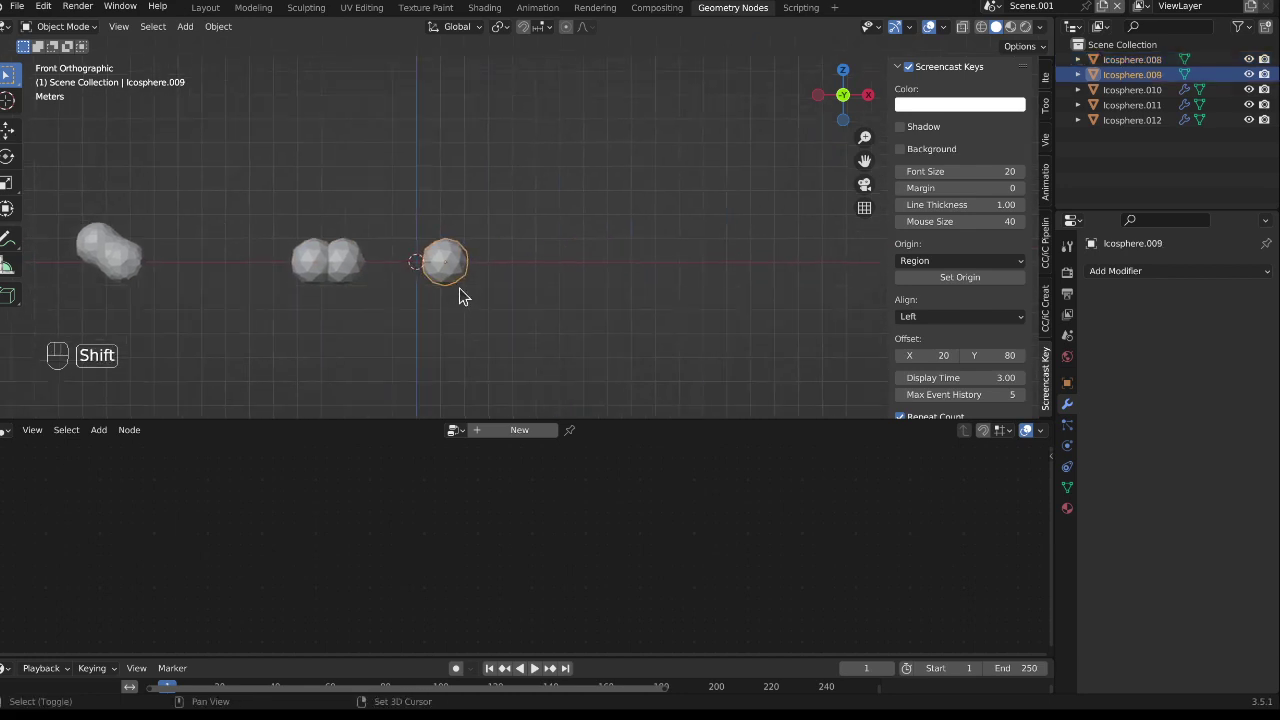
Move the joined sphere pair up, clear of the row.
{"action": "left_click", "coordinate": [334, 277]}
{"action": "key", "text": "g"}
{"action": "left_click", "coordinate": [332, 168]}
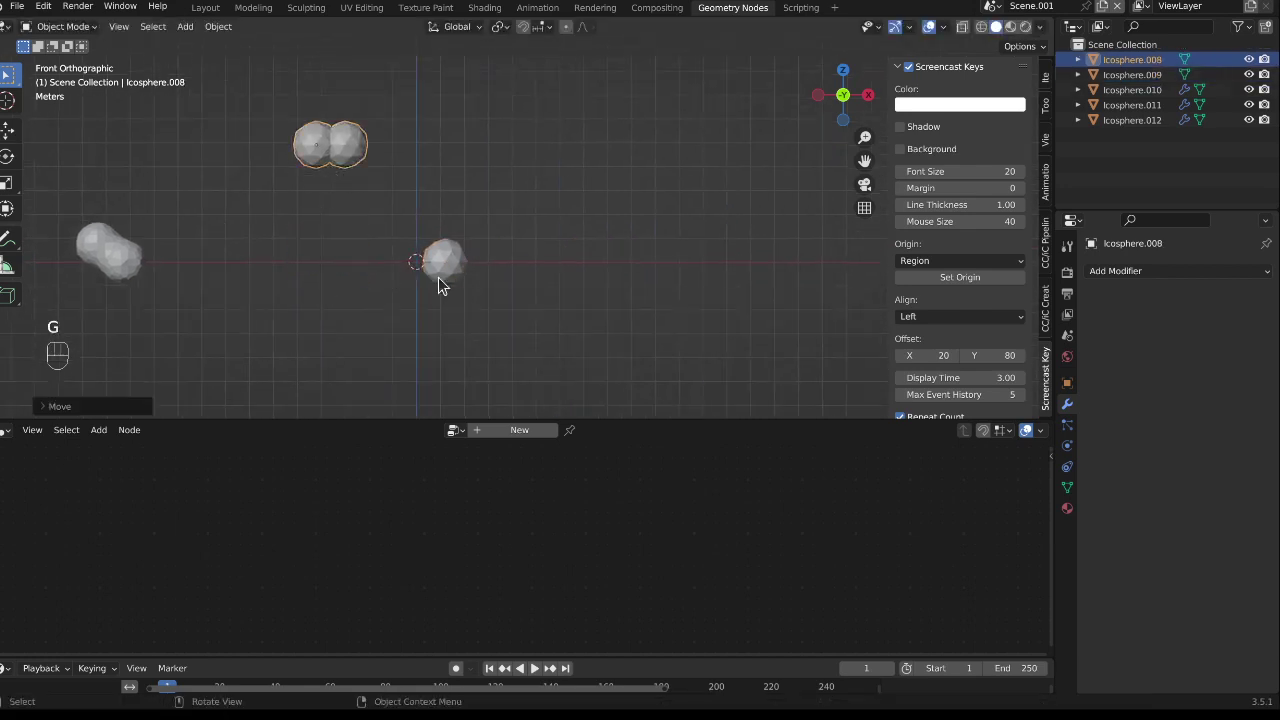
Duplicate the single ico sphere and position the copy so it overlaps the original's upper-left side.
{"action": "left_click", "coordinate": [441, 264]}
{"action": "key", "text": "shift+d"}
{"action": "left_click", "coordinate": [272, 270]}
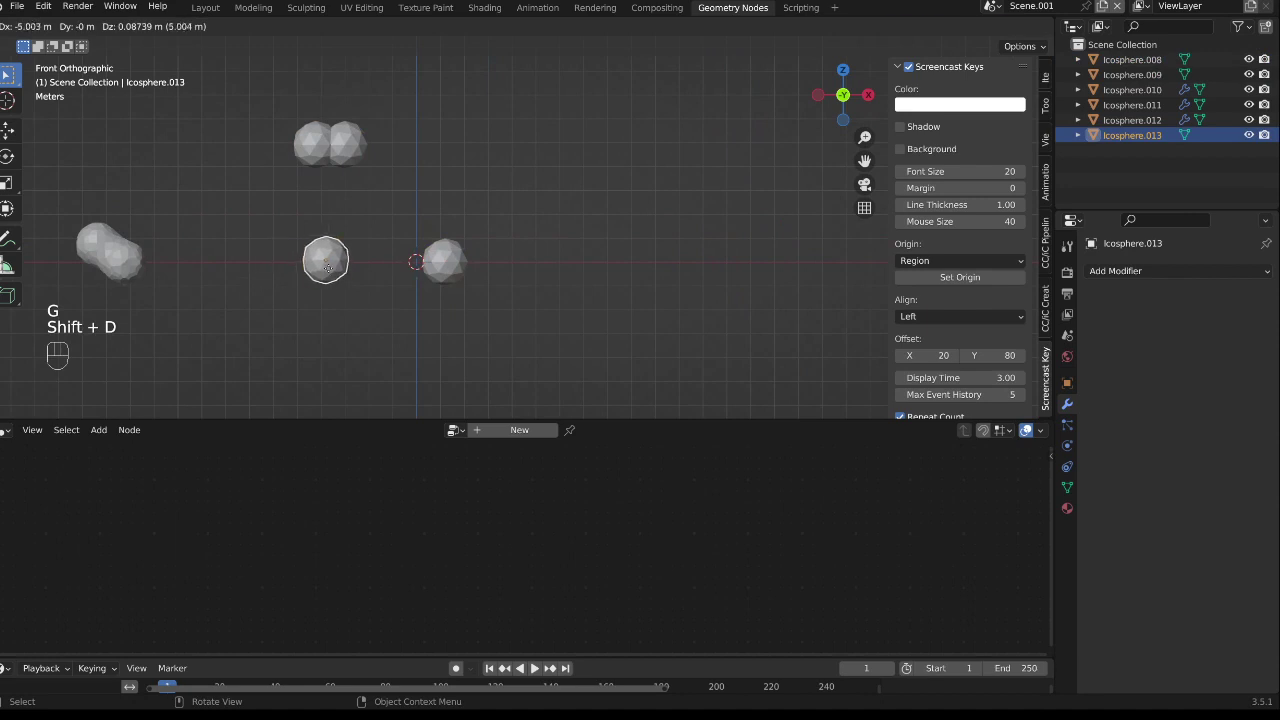
{"action": "left_click", "coordinate": [327, 266]}
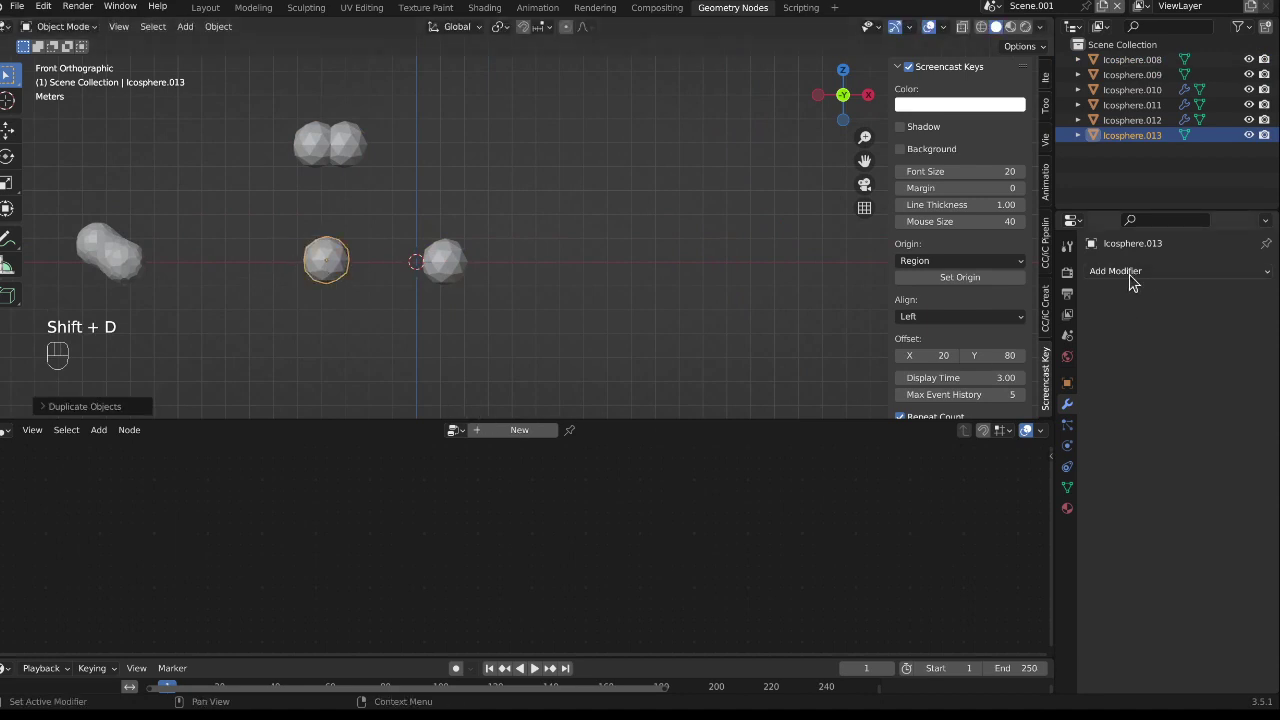
{"action": "key", "text": "g"}
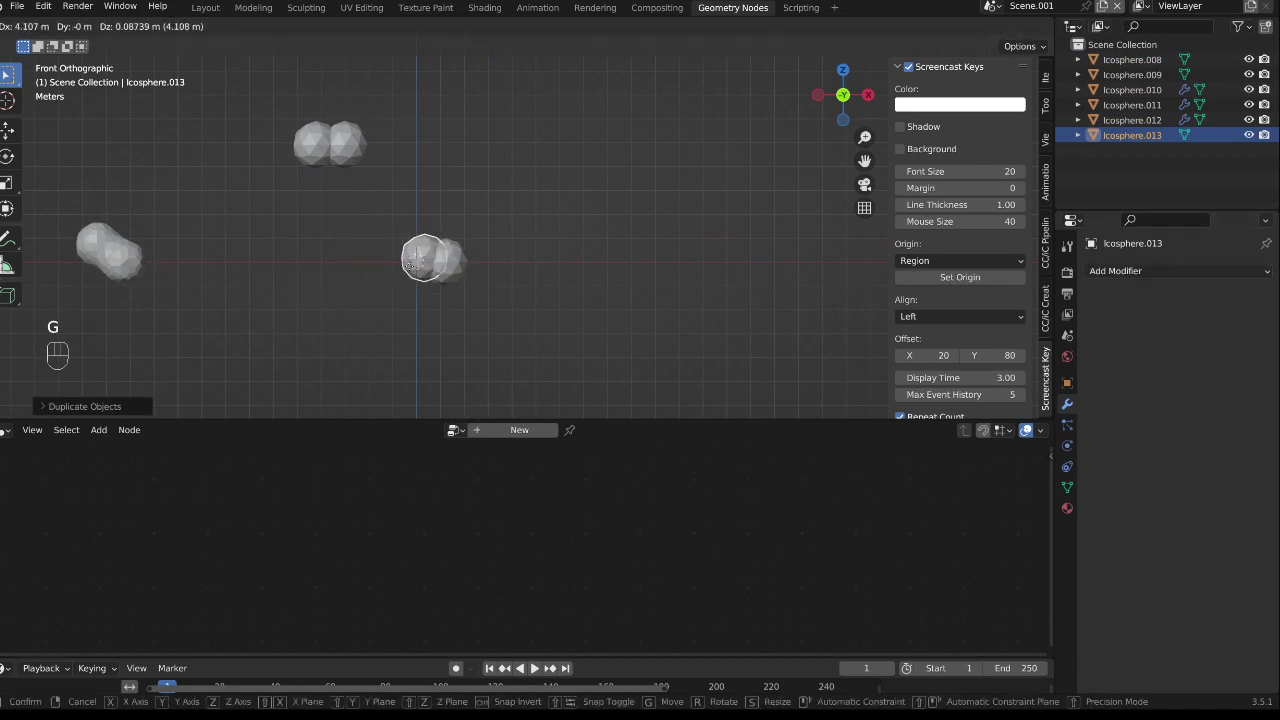
{"action": "left_click", "coordinate": [404, 260]}
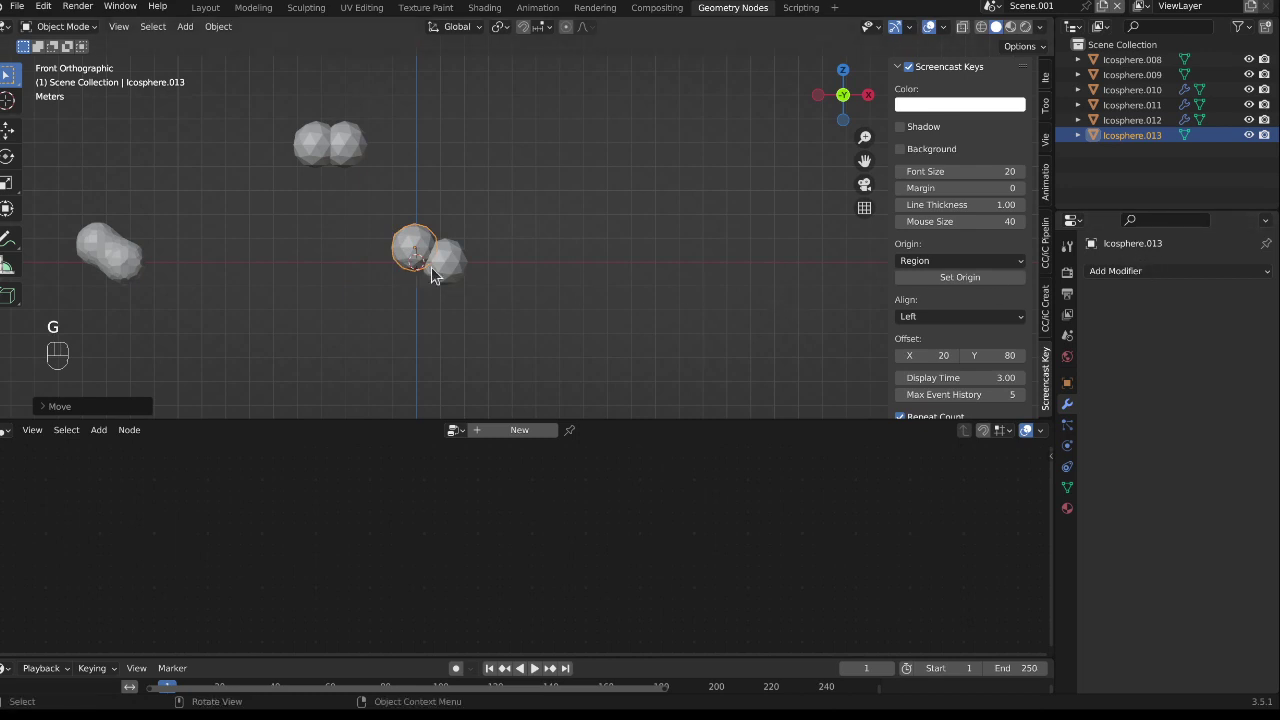
Add a Boolean modifier to the duplicated sphere, set it to Union with the original sphere as its object, and inspect the overlap.
{"action": "left_click", "coordinate": [1178, 272]}
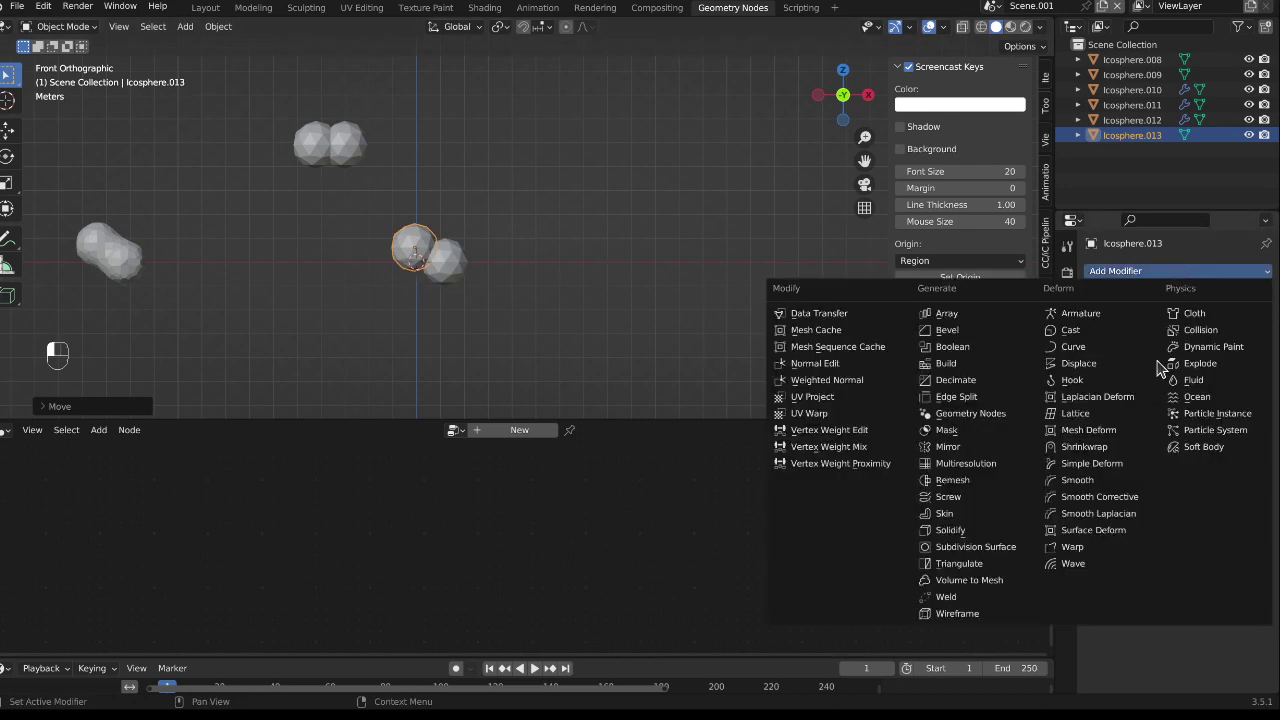
{"action": "left_click", "coordinate": [962, 347]}
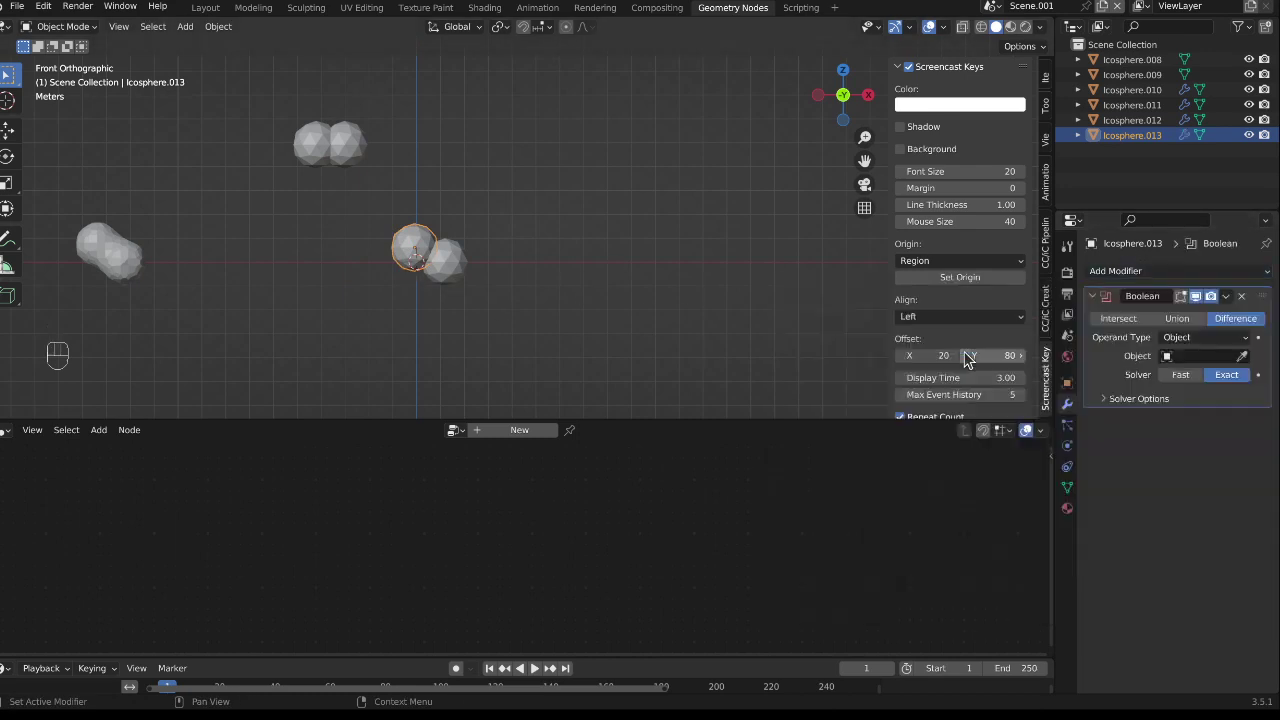
{"action": "left_click", "coordinate": [1177, 318]}
{"action": "left_click", "coordinate": [1242, 357]}
{"action": "left_click", "coordinate": [456, 265]}
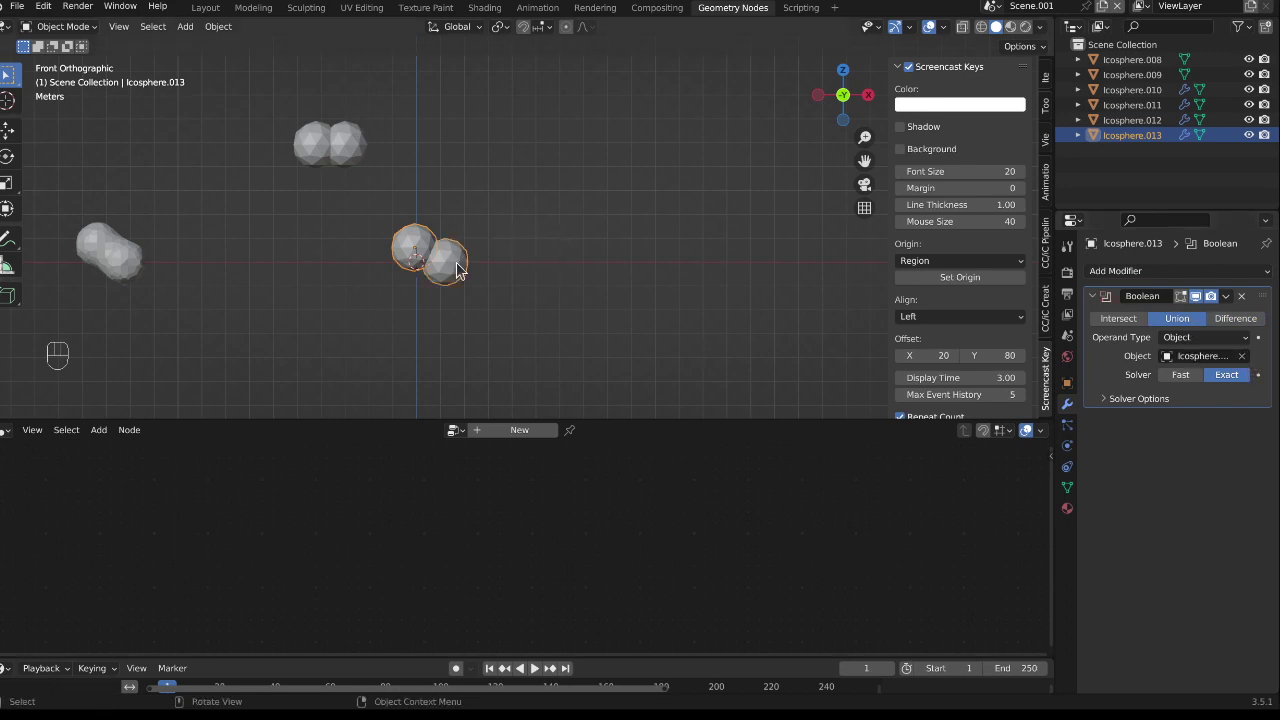
{"action": "scroll", "coordinate": [420, 255], "scroll_direction": "up", "scroll_amount": 15}
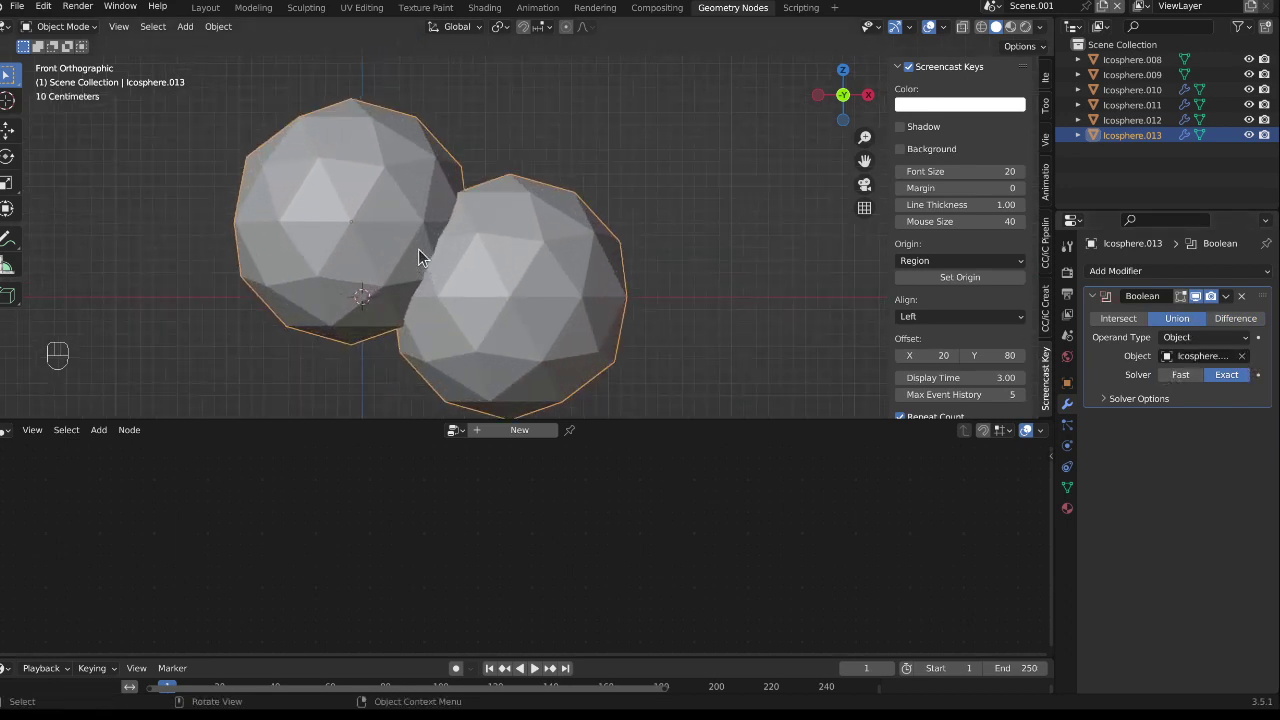
{"action": "scroll", "coordinate": [499, 330], "scroll_direction": "down", "scroll_amount": 10}
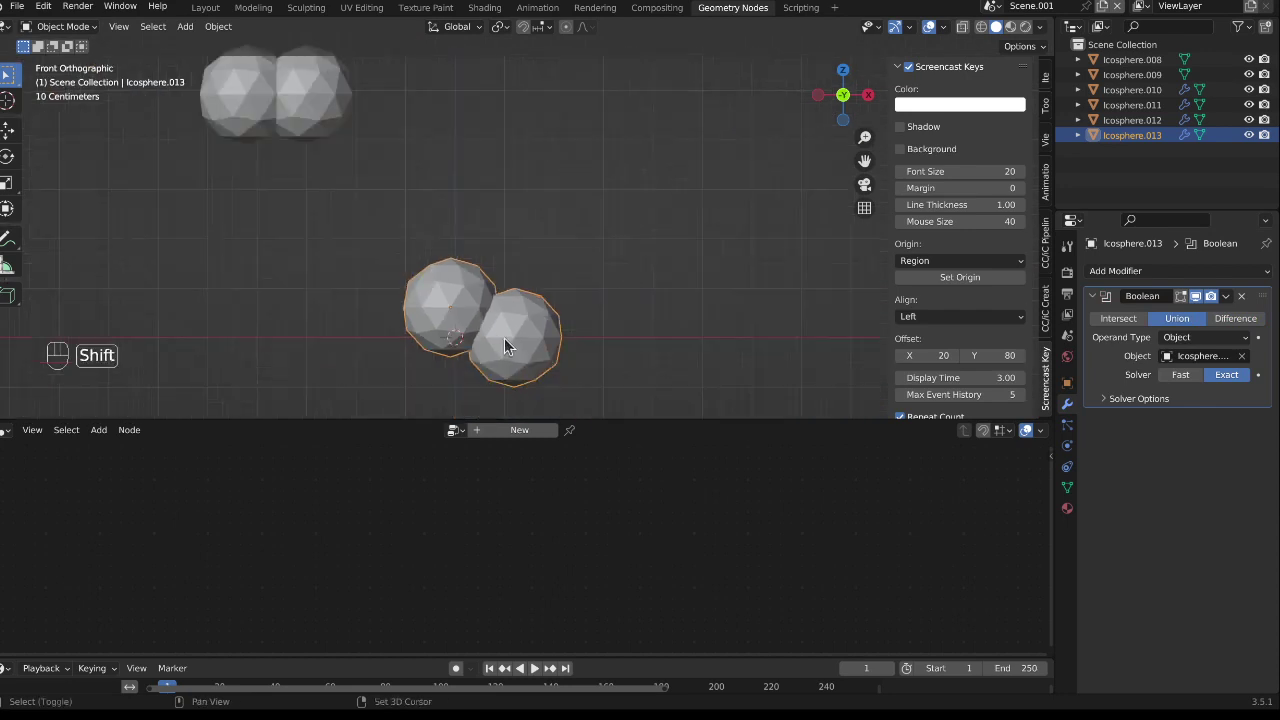
{"action": "middle_click_drag", "start_coordinate": [504, 338], "coordinate": [523, 195], "text": "shift"}
{"action": "key", "text": "shift+d"}
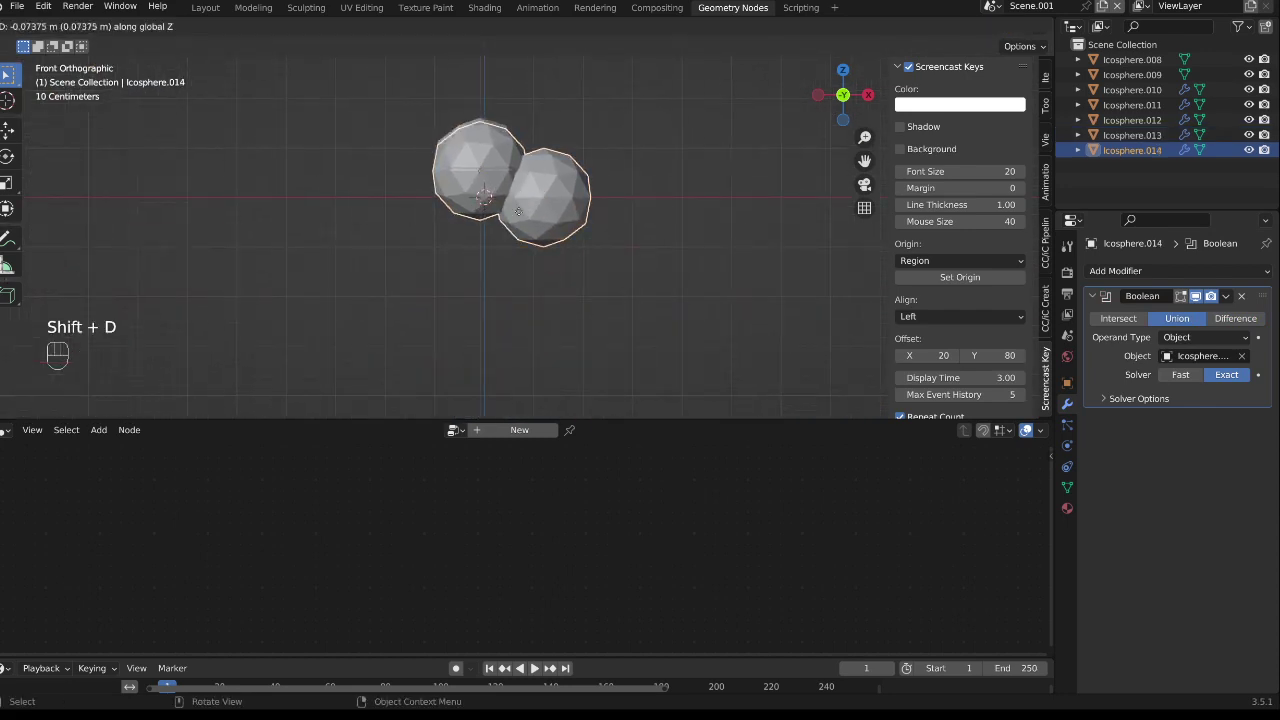
{"action": "left_click", "coordinate": [505, 308]}
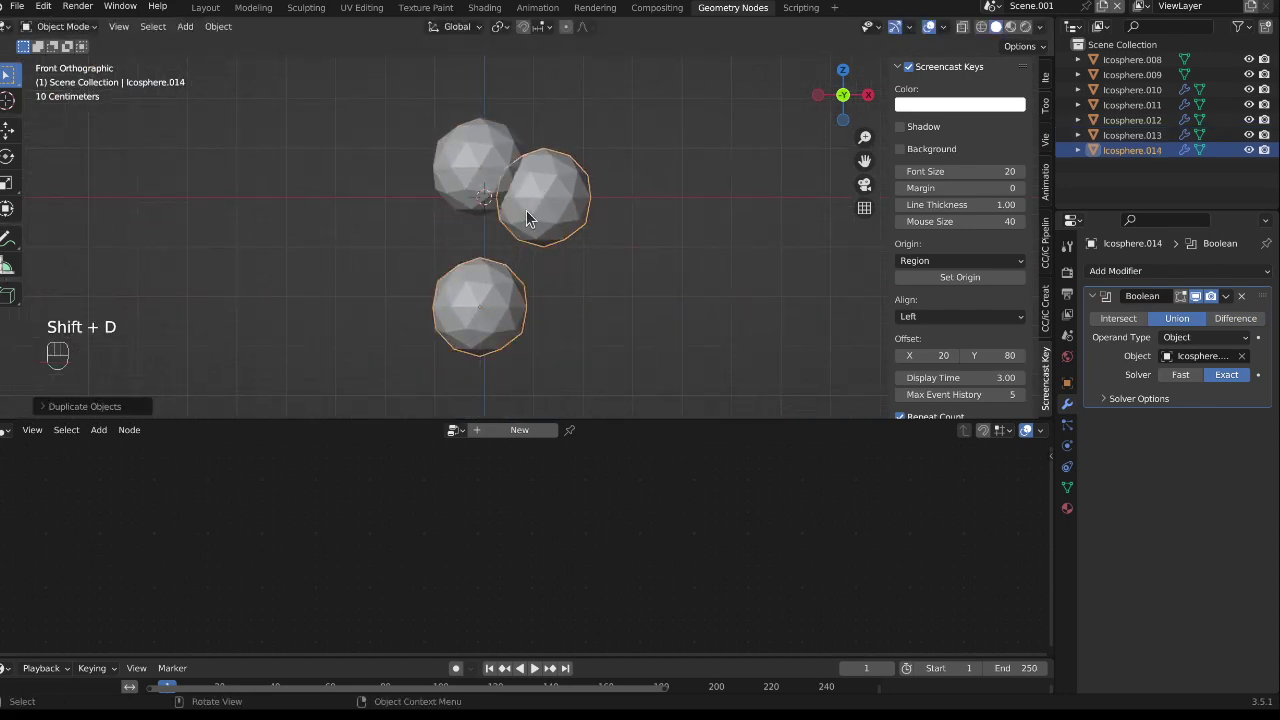
{"action": "key", "text": "ctrl+z"}
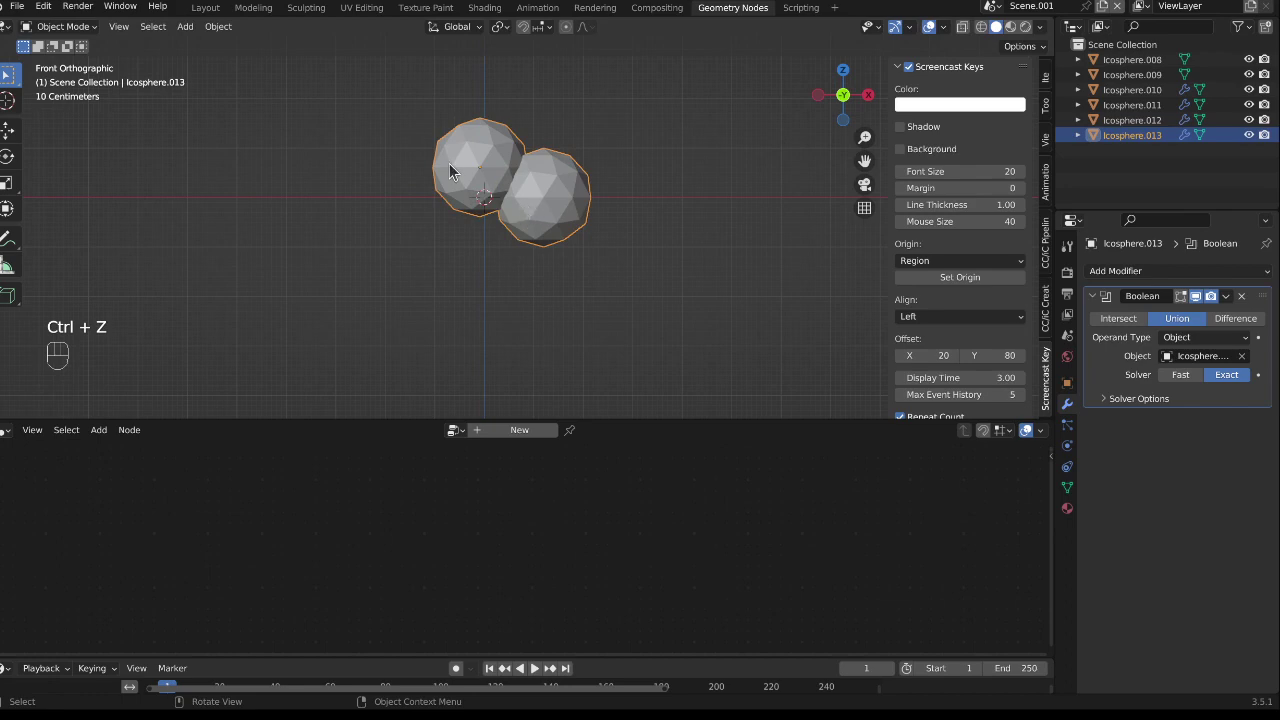
{"action": "key", "text": "g"}
{"action": "right_click", "coordinate": [578, 168]}
Select both overlapping spheres and duplicate them together straight down along Z, below the originals.
{"action": "left_click", "coordinate": [450, 140], "text": "shift"}
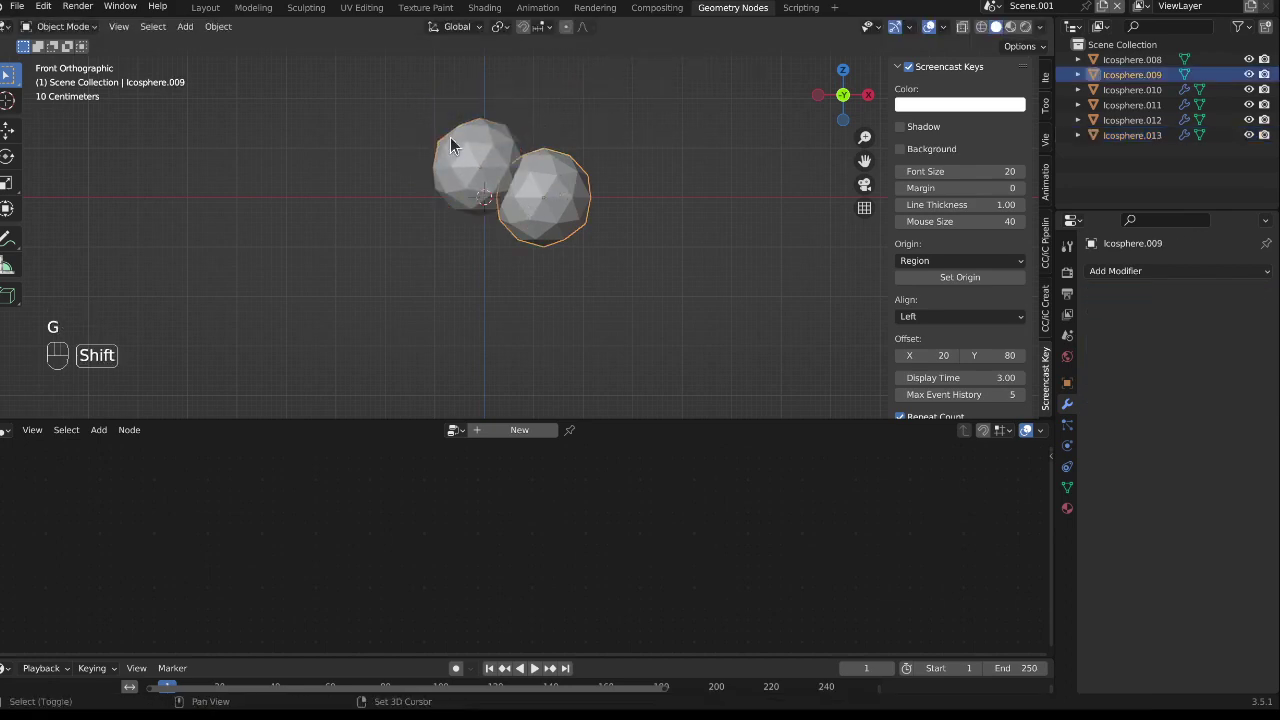
{"action": "left_click", "coordinate": [451, 137], "text": "shift"}
{"action": "key", "text": "shift+d"}
{"action": "key", "text": "z"}
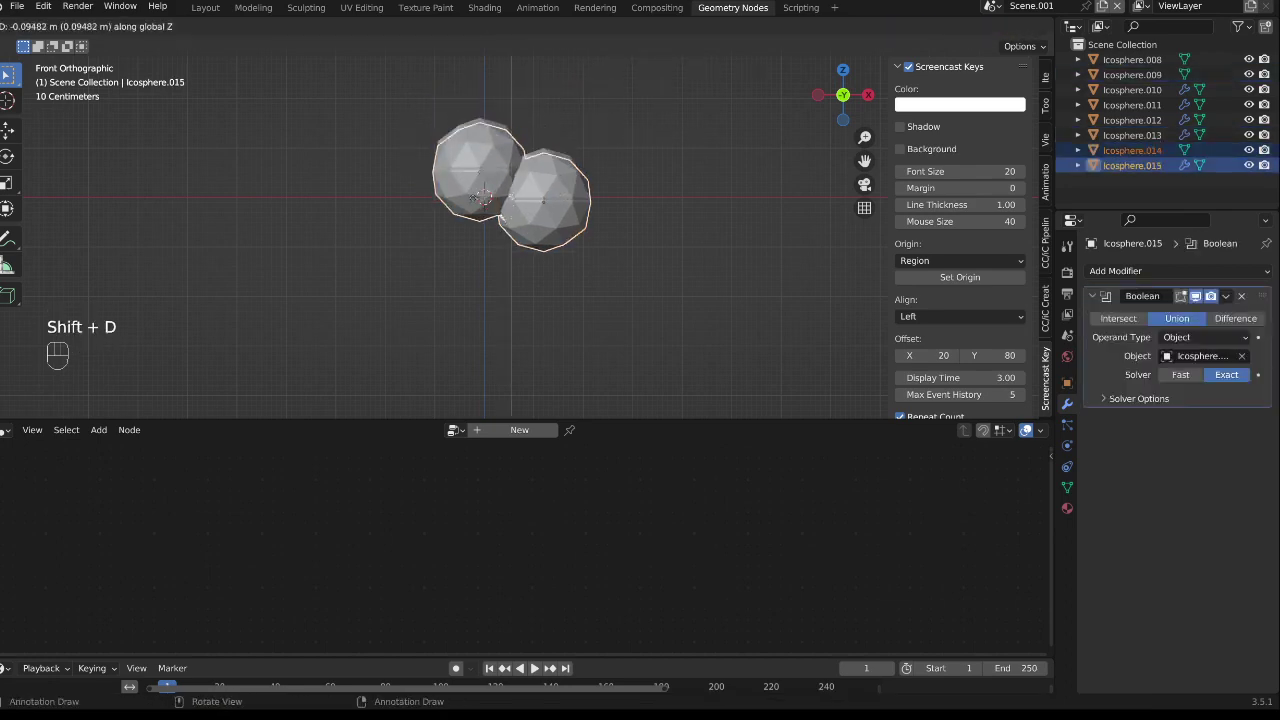
{"action": "left_click", "coordinate": [484, 351]}
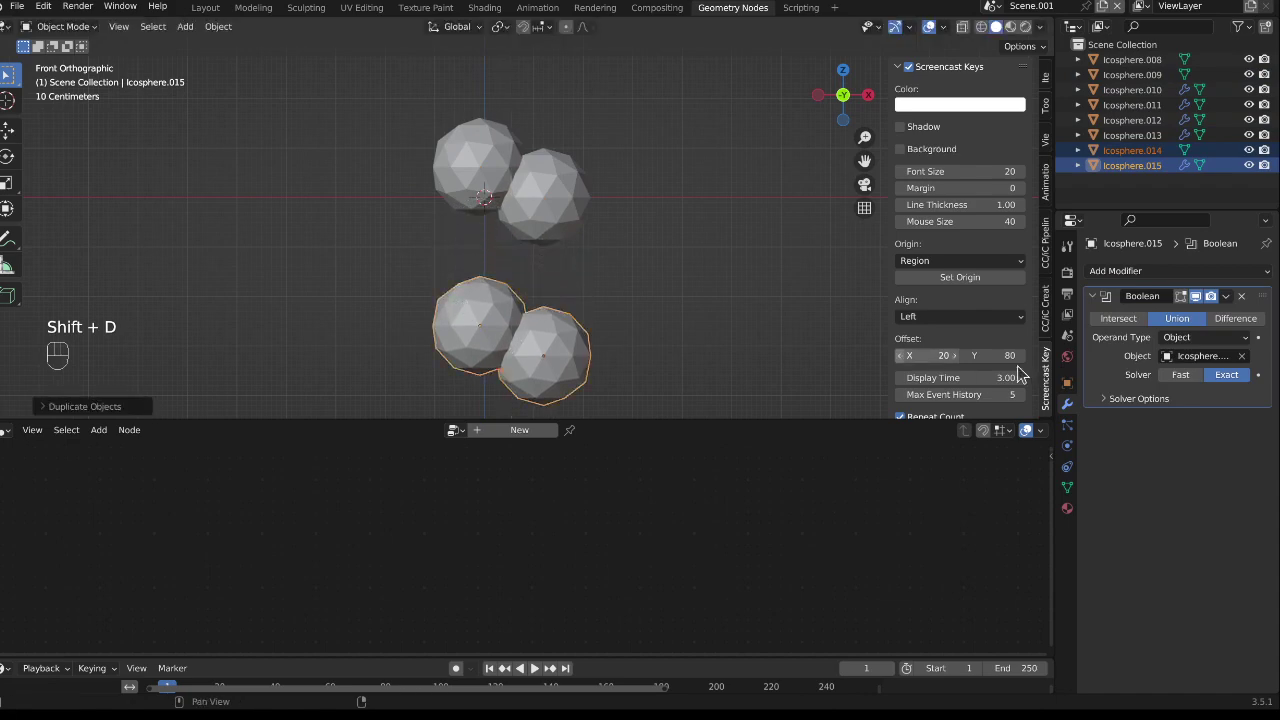
Switch the duplicated lower pair's Boolean modifier from Union to Intersect and apply it.
{"action": "left_click", "coordinate": [1119, 319]}
{"action": "scroll", "coordinate": [498, 347], "scroll_direction": "up", "scroll_amount": 5}
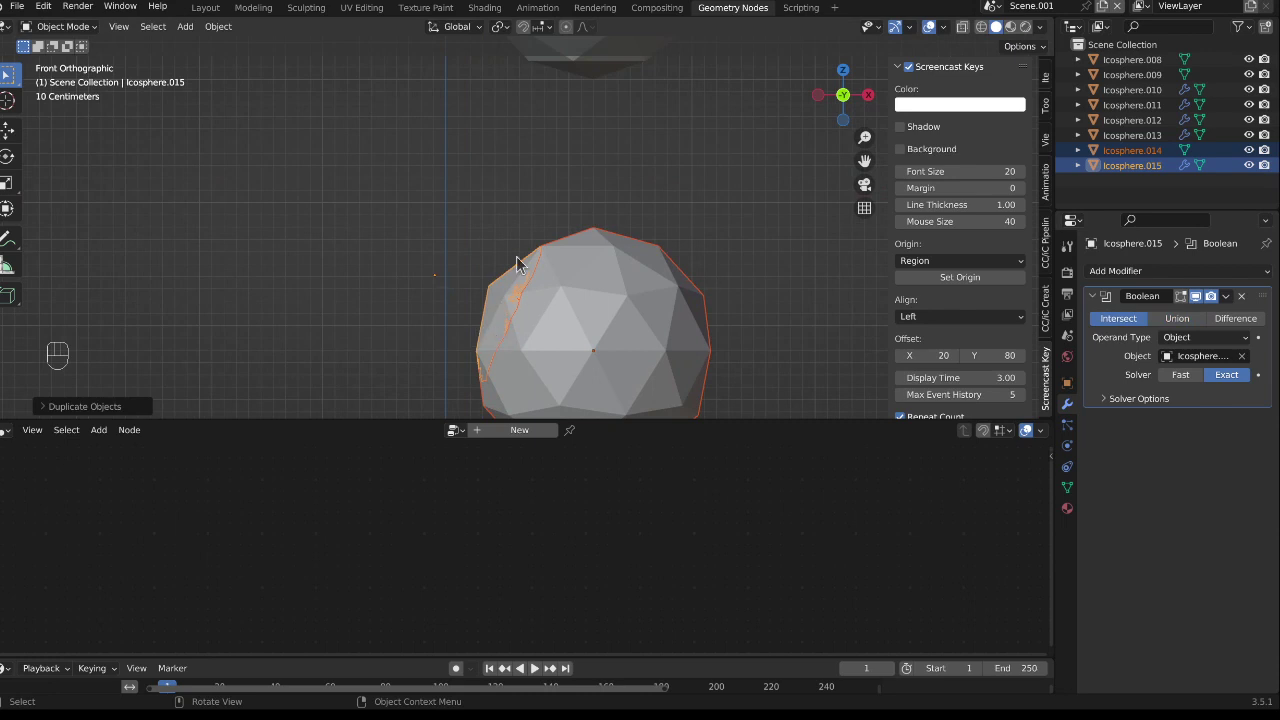
{"action": "scroll", "coordinate": [606, 286], "scroll_direction": "down", "scroll_amount": 4}
{"action": "middle_click_drag", "start_coordinate": [606, 286], "coordinate": [589, 245], "text": "shift"}
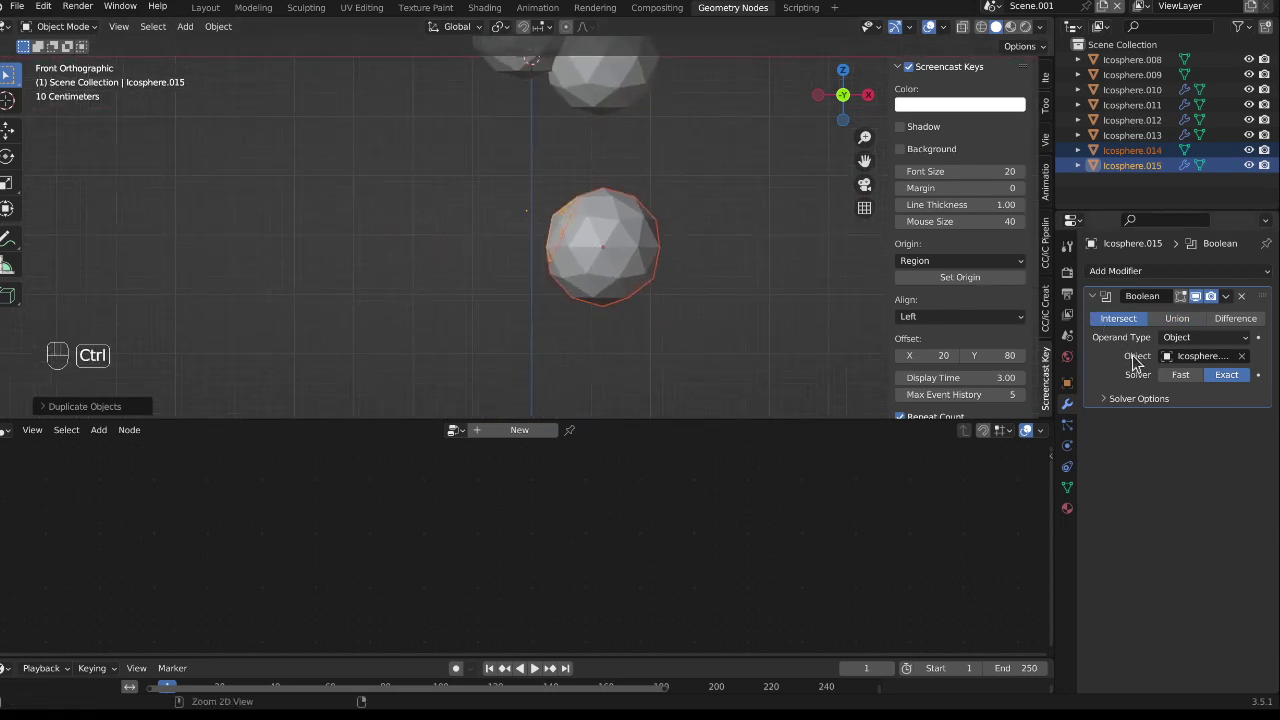
{"action": "key", "text": "ctrl+a"}
Move the full sphere down and to the right, clear of the intersection sliver, and return to front view.
{"action": "left_click", "coordinate": [560, 237]}
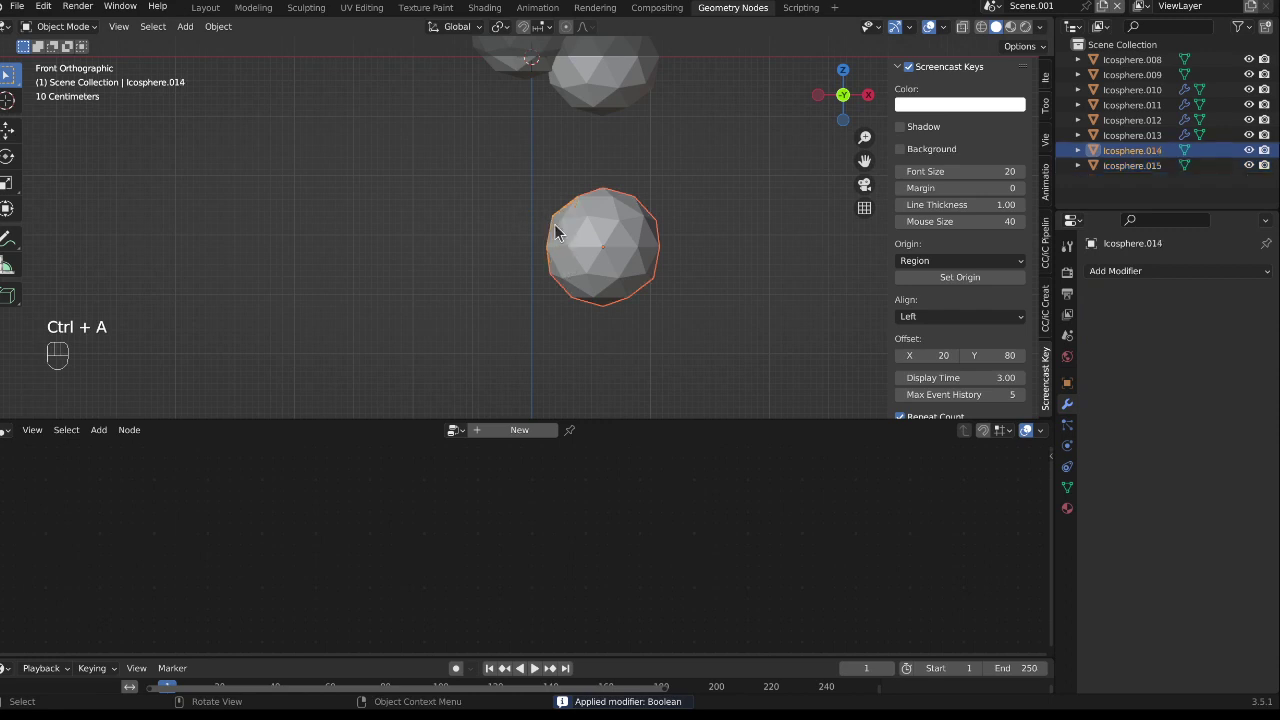
{"action": "key", "text": "g"}
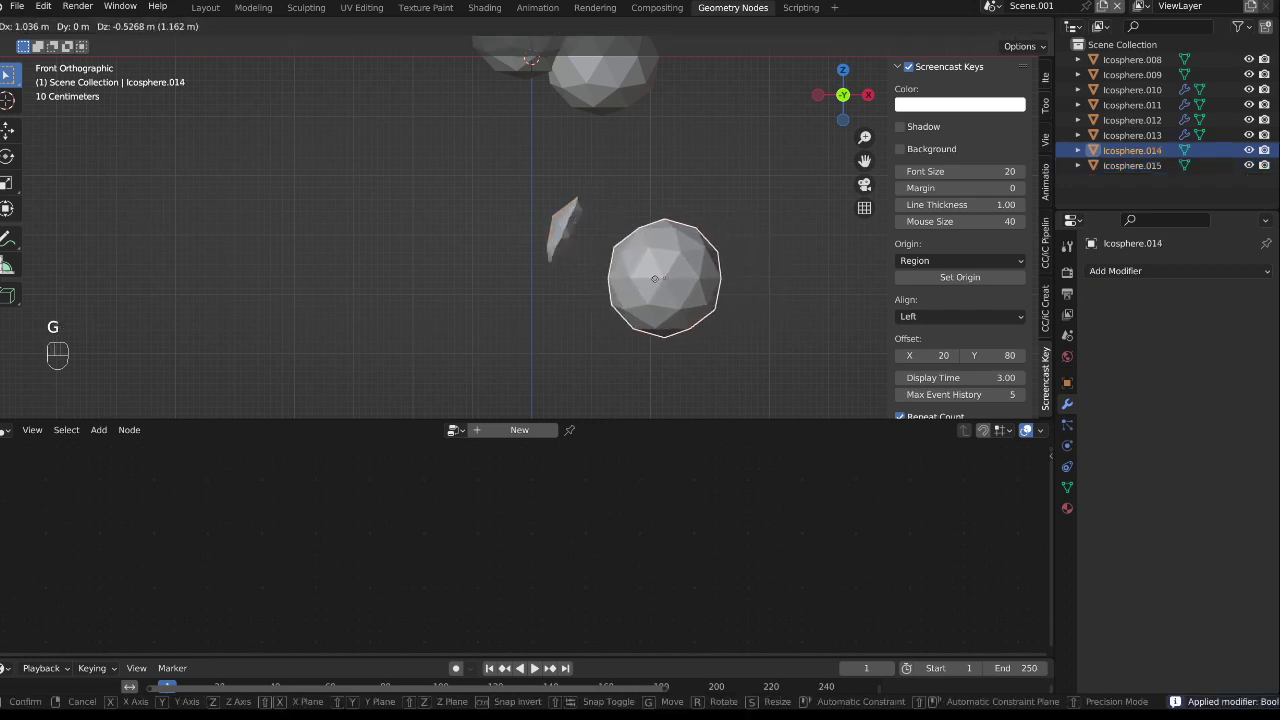
{"action": "left_click", "coordinate": [655, 279]}
{"action": "mouse_move", "coordinate": [568, 208]}
{"action": "middle_mouse_down"}
{"action": "mouse_move", "coordinate": [557, 255]}
{"action": "mouse_move", "coordinate": [487, 253]}
{"action": "mouse_move", "coordinate": [592, 212]}
{"action": "mouse_move", "coordinate": [523, 214]}
{"action": "mouse_move", "coordinate": [563, 206]}
{"action": "mouse_move", "coordinate": [680, 240]}
{"action": "mouse_move", "coordinate": [585, 245]}
{"action": "mouse_move", "coordinate": [543, 214]}
{"action": "mouse_move", "coordinate": [572, 210]}
{"action": "middle_mouse_up"}
{"action": "key", "text": "KP_1"}
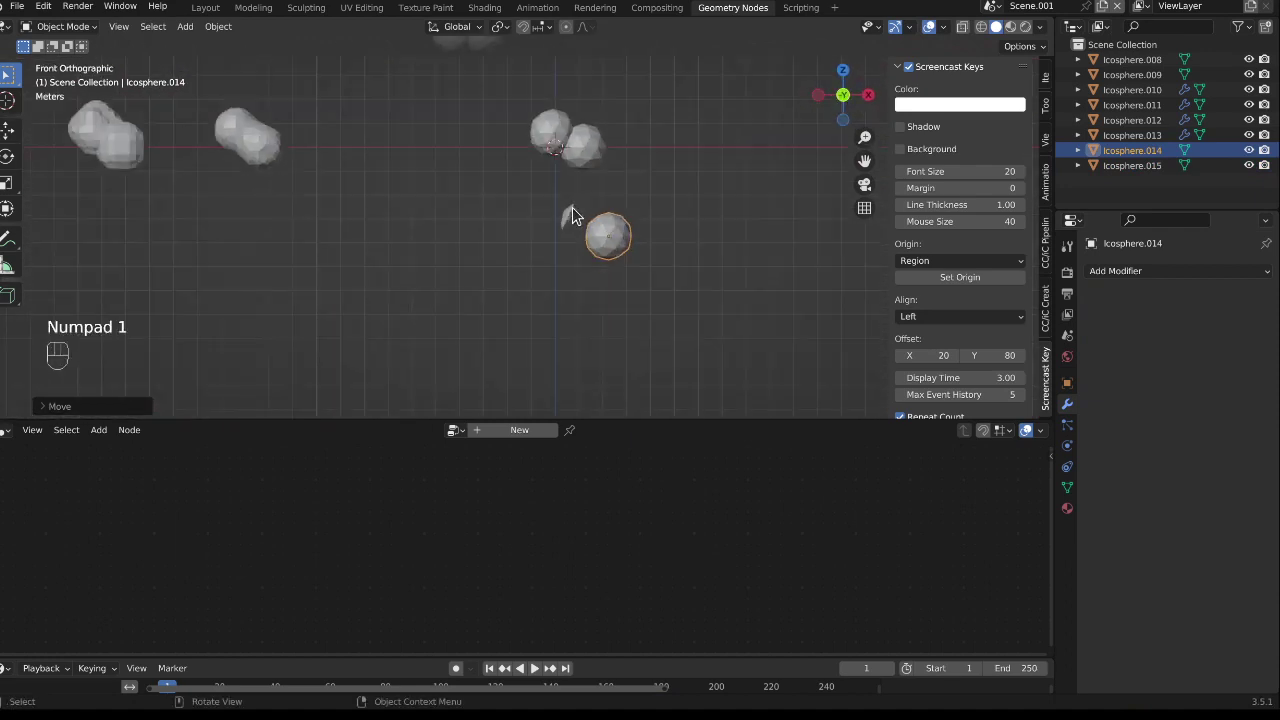
Duplicate the original Boolean Union pair down below the separated pieces, then set the copy's Boolean to Difference and apply it.
{"action": "left_click", "coordinate": [585, 143]}
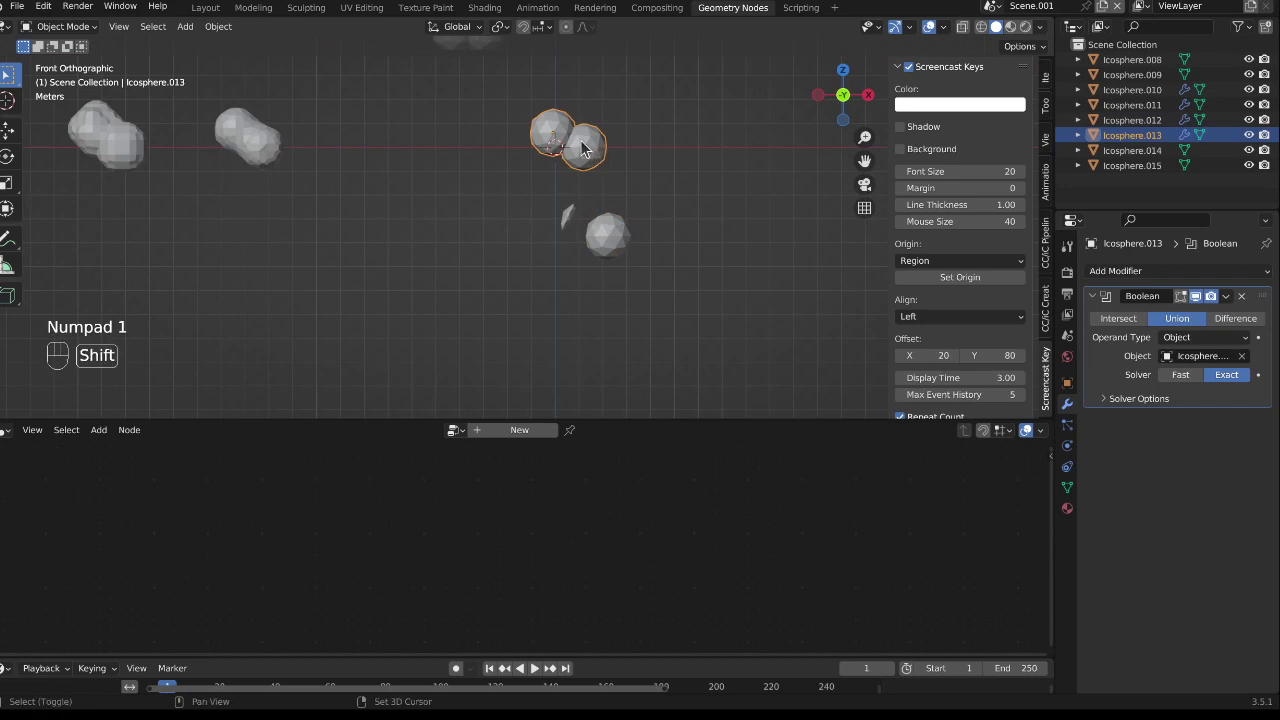
{"action": "left_click", "coordinate": [588, 146], "text": "shift"}
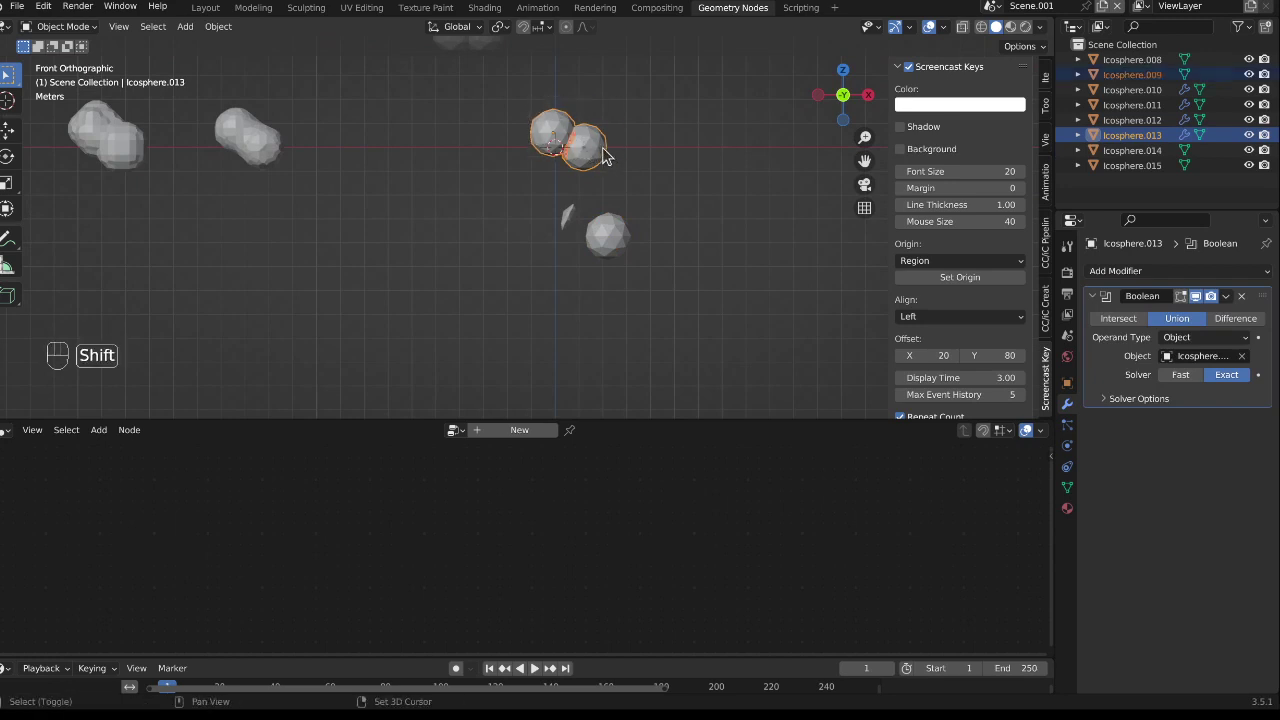
{"action": "key", "text": "shift+d"}
{"action": "left_click", "coordinate": [586, 332]}
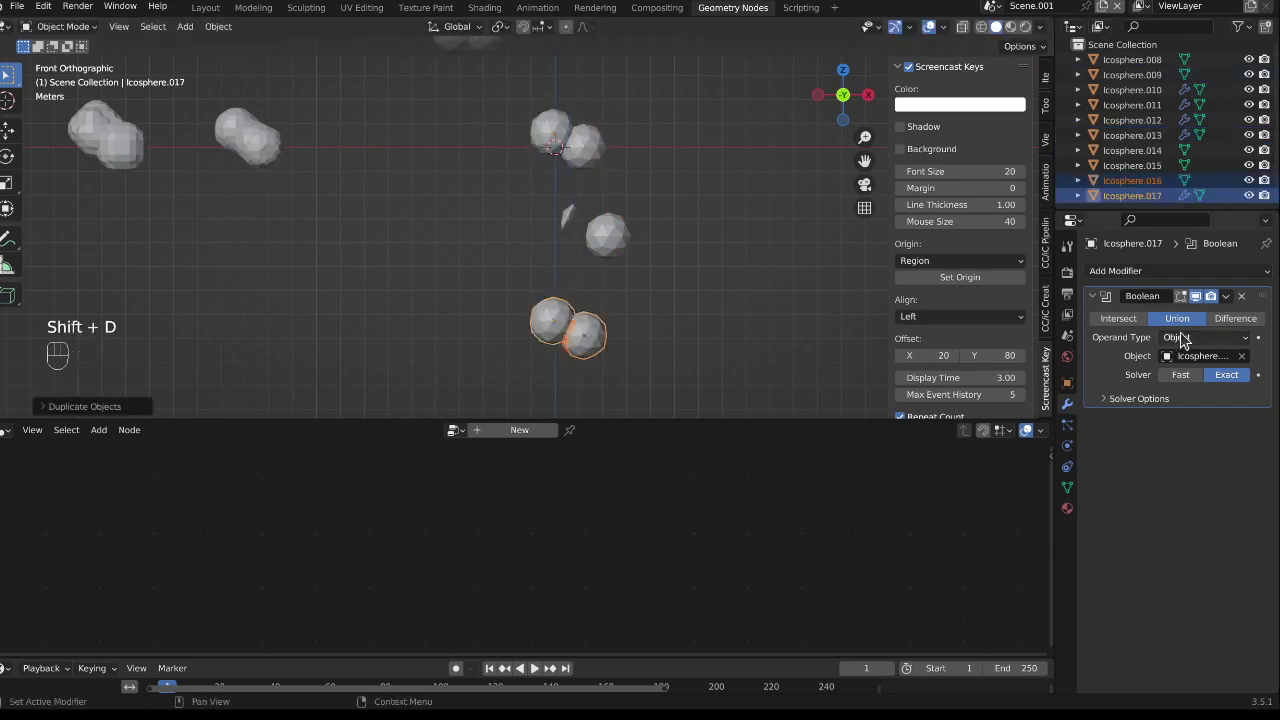
{"action": "left_click", "coordinate": [1236, 320]}
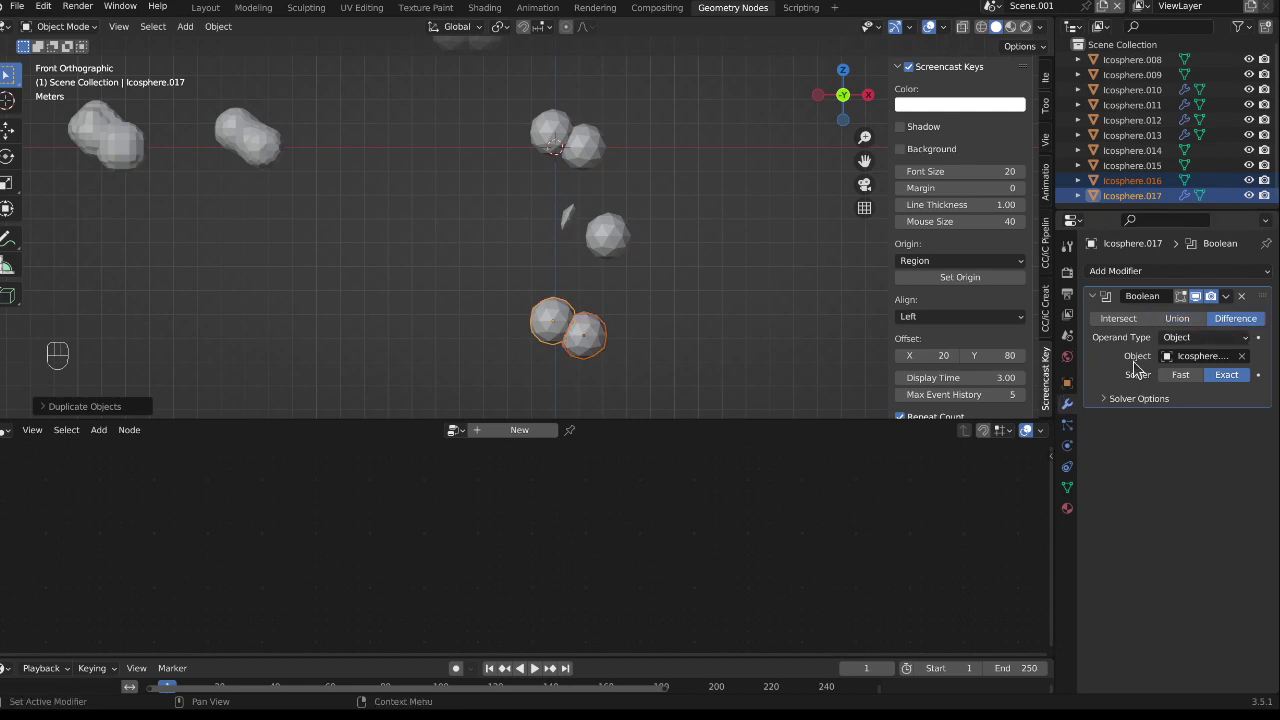
{"action": "key", "text": "ctrl+a"}
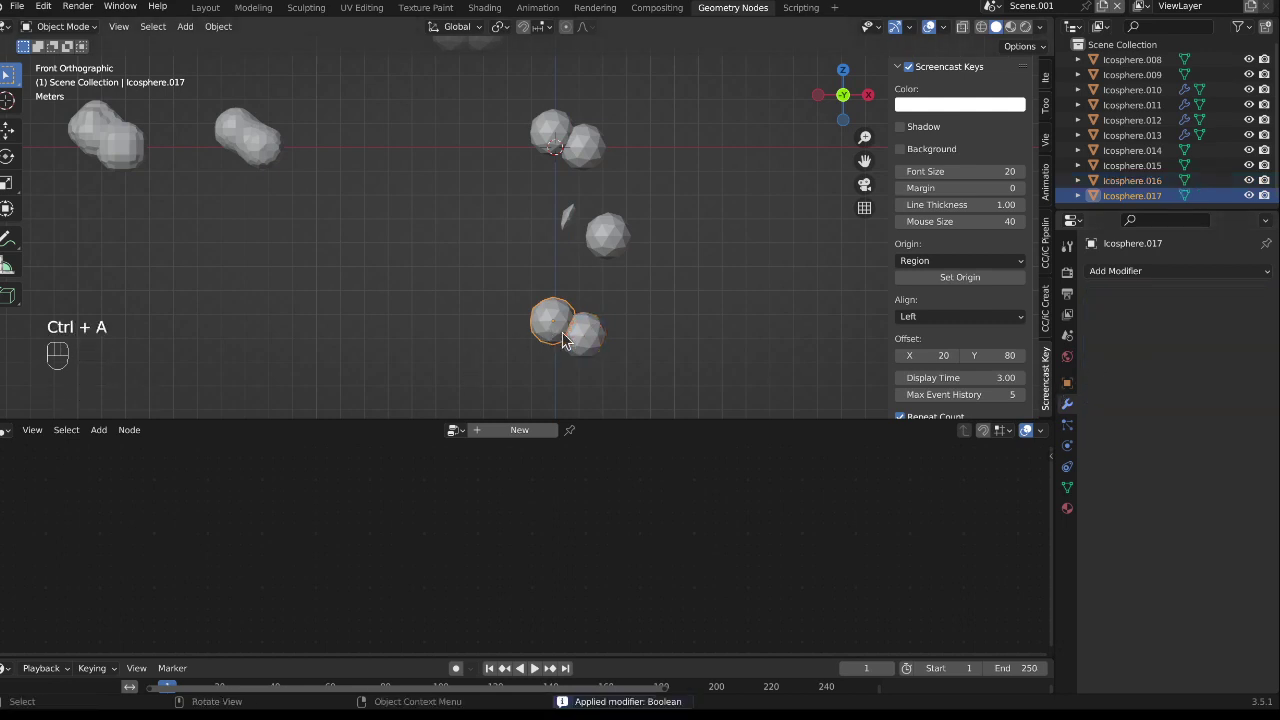
Separate the Difference pair by moving the cut sphere up-left and the full sphere to its lower right.
{"action": "scroll", "coordinate": [570, 335], "scroll_direction": "up", "scroll_amount": 6}
{"action": "key", "text": "g"}
{"action": "left_click", "coordinate": [541, 311]}
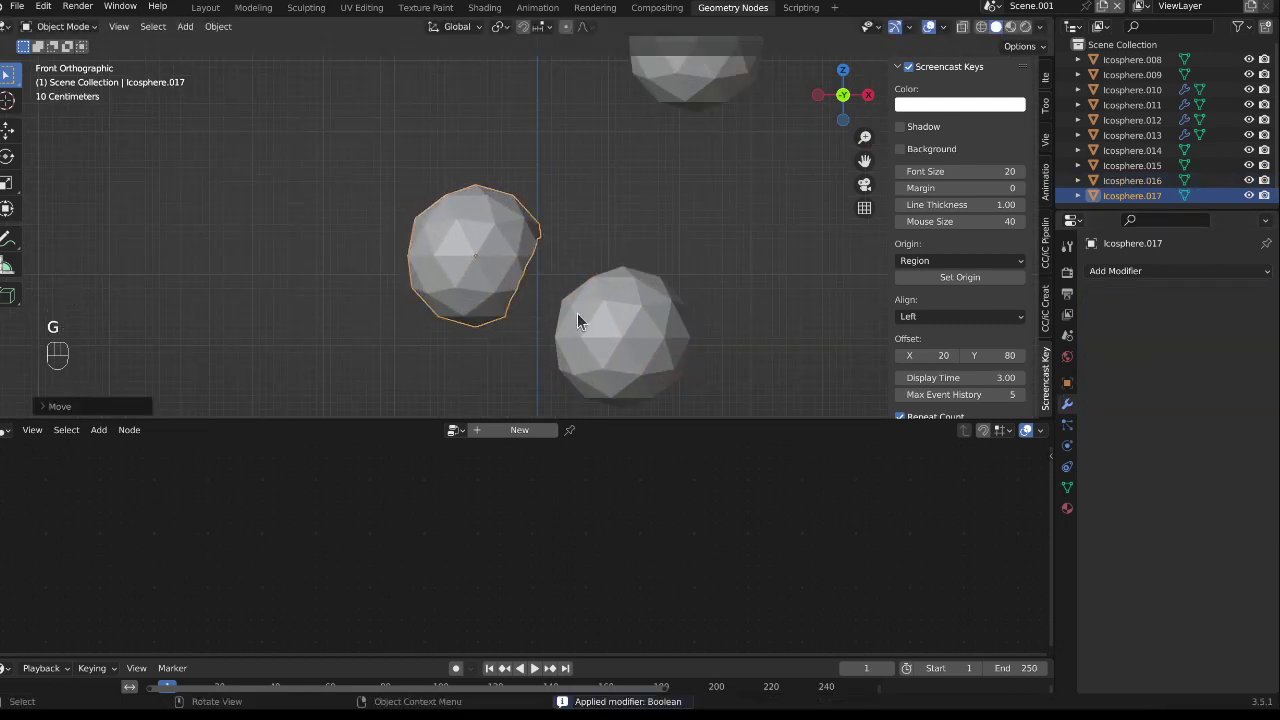
{"action": "left_click", "coordinate": [602, 323]}
{"action": "key", "text": "g"}
{"action": "left_click", "coordinate": [779, 354]}
{"action": "scroll", "coordinate": [716, 297], "scroll_direction": "down", "scroll_amount": 4}
{"action": "key", "text": "g"}
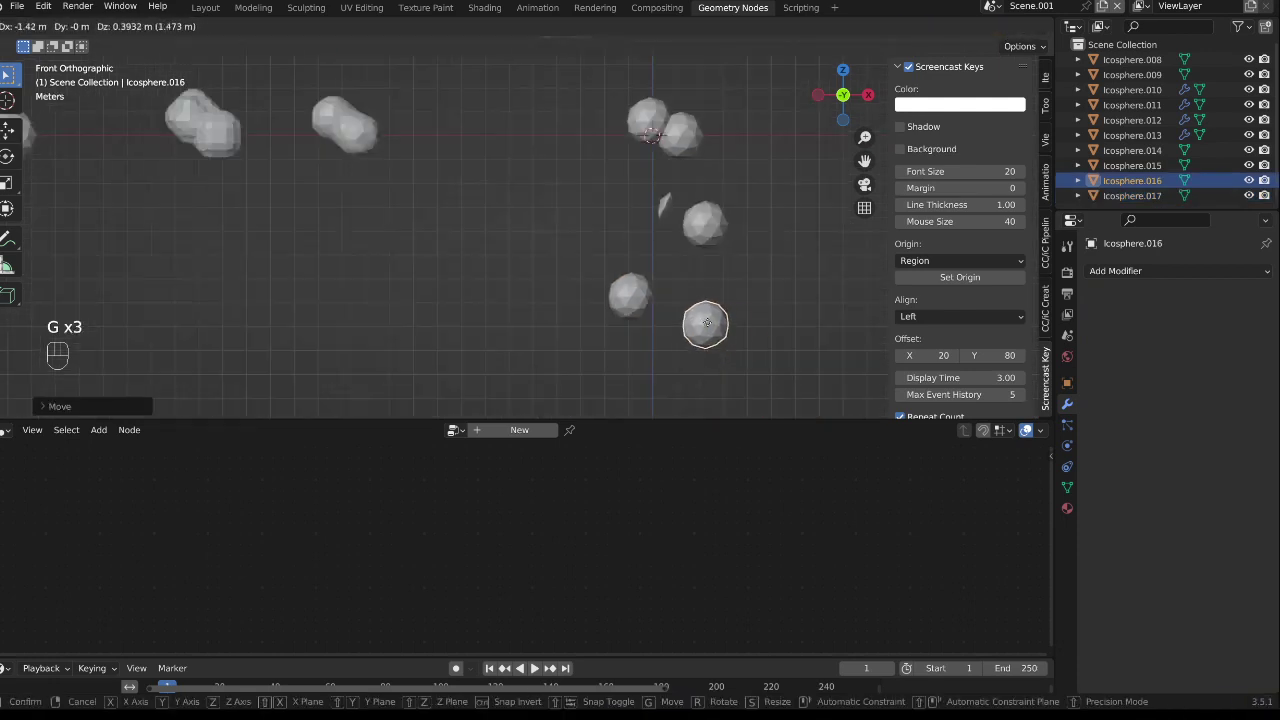
{"action": "left_click", "coordinate": [675, 284]}
Shift the intersection sliver slightly down and left, and highlight it and the cut sphere in turn for comparison.
{"action": "left_click", "coordinate": [638, 277]}
{"action": "left_click", "coordinate": [666, 210]}
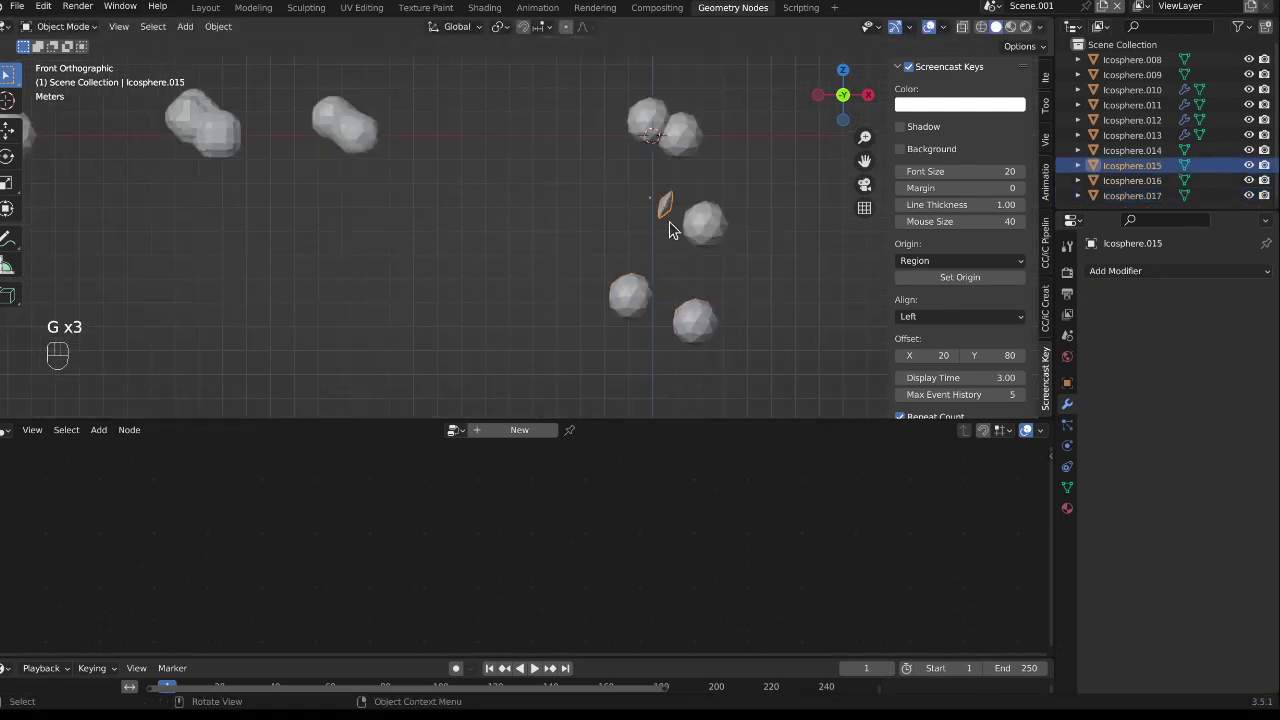
{"action": "key", "text": "g"}
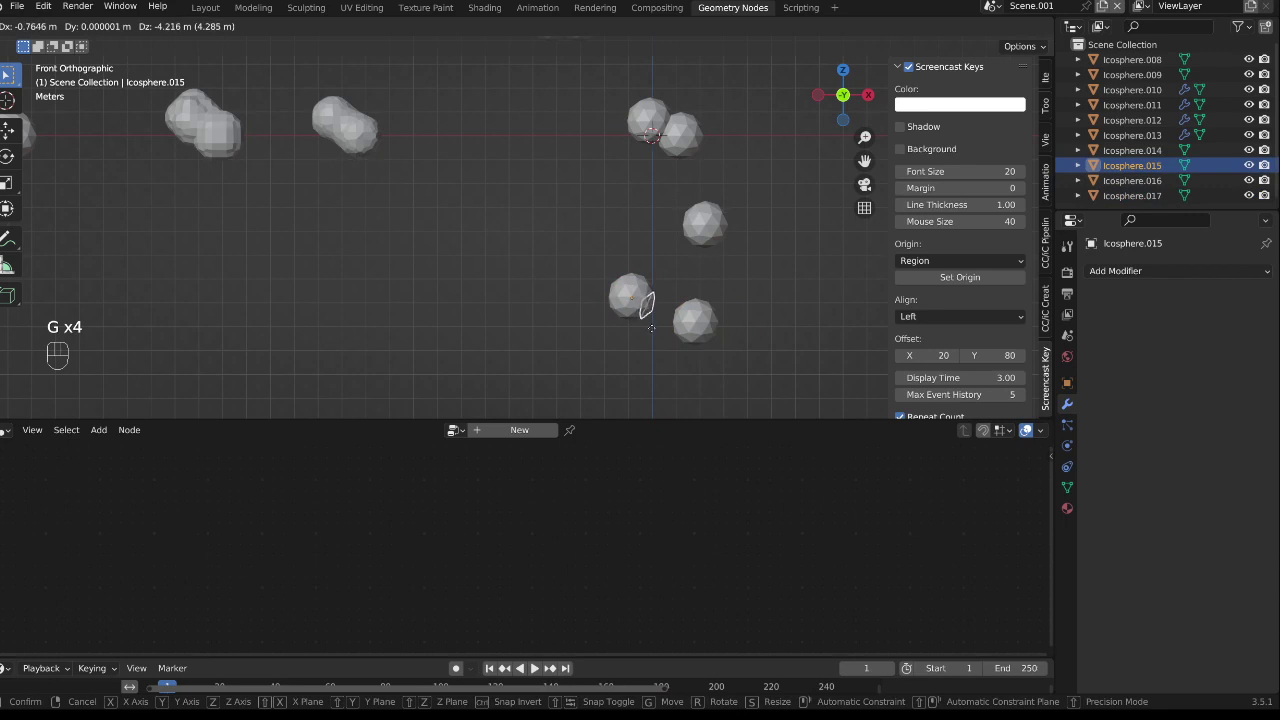
{"action": "left_click", "coordinate": [660, 259]}
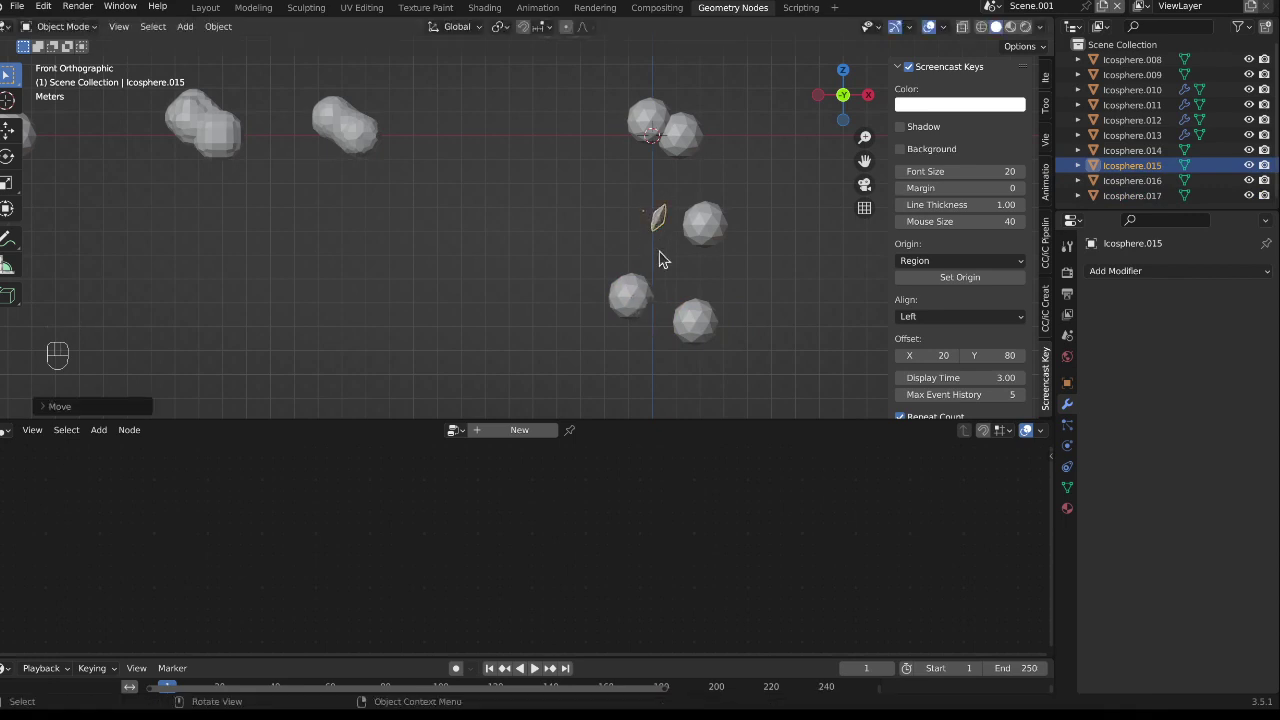
{"action": "left_click", "coordinate": [642, 310]}
{"action": "left_click", "coordinate": [656, 218]}
{"action": "left_click", "coordinate": [627, 296]}
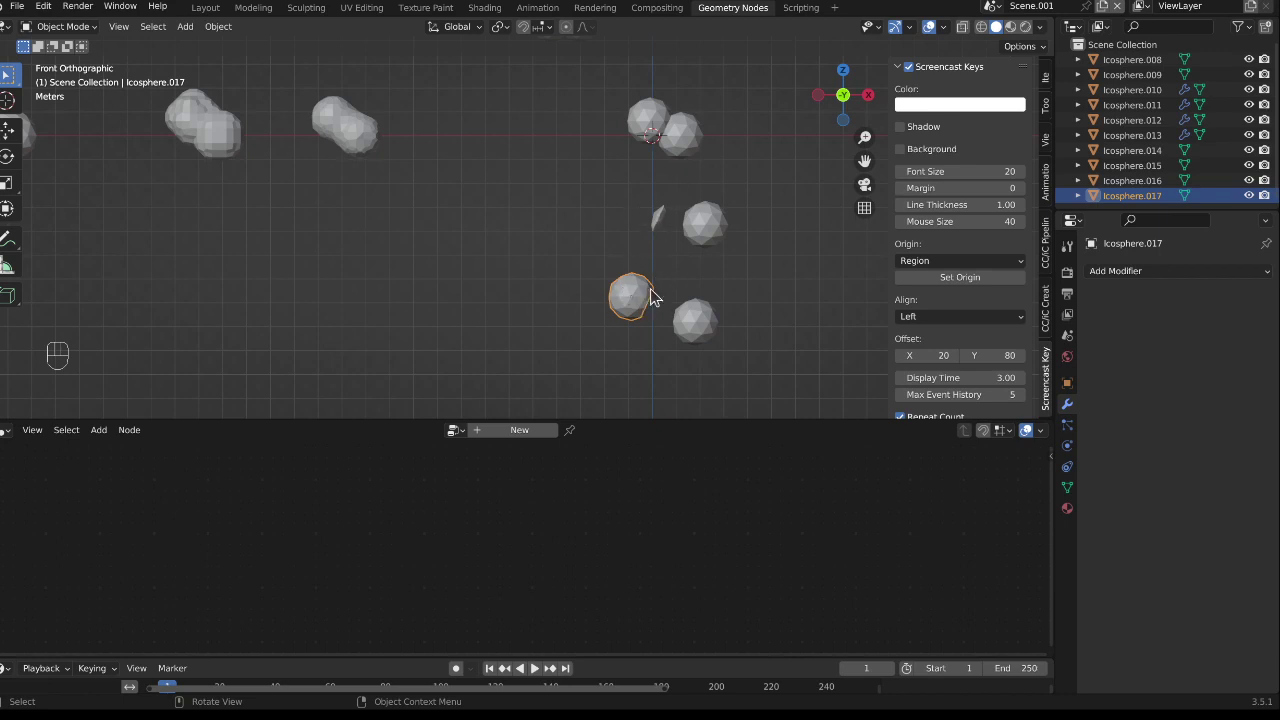
{"action": "left_click", "coordinate": [658, 216]}
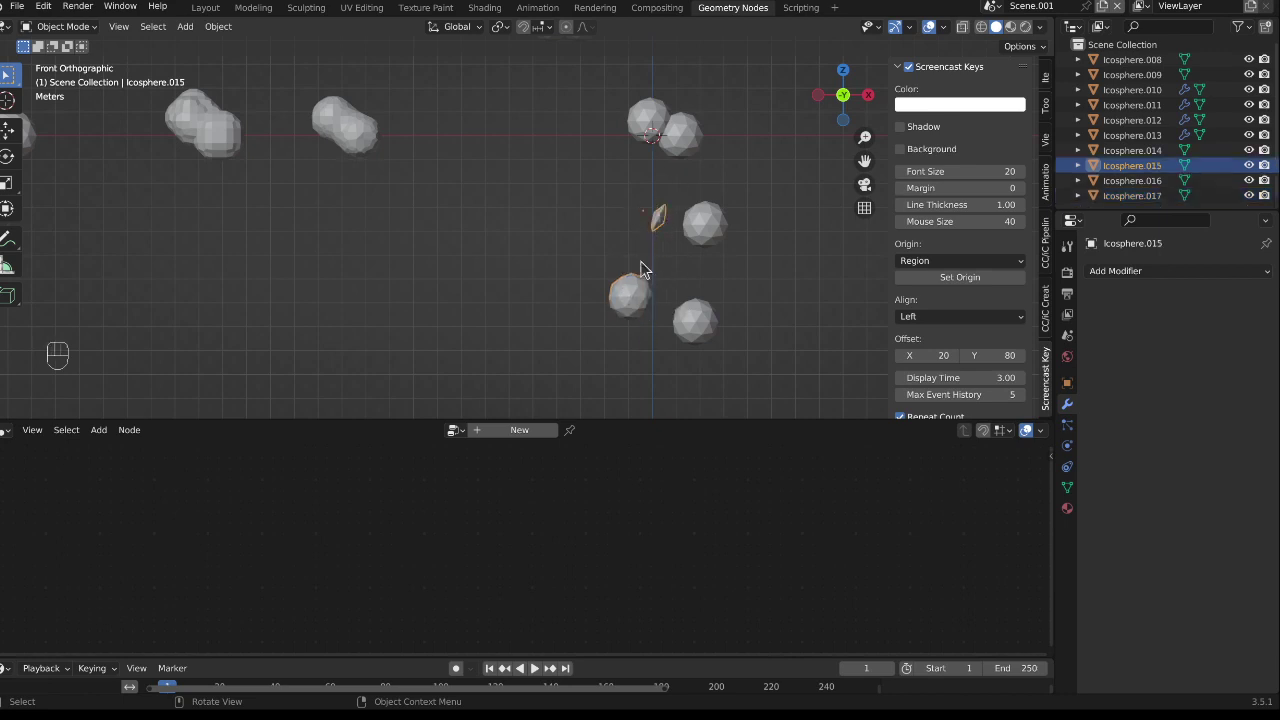
{"action": "left_click", "coordinate": [626, 300]}
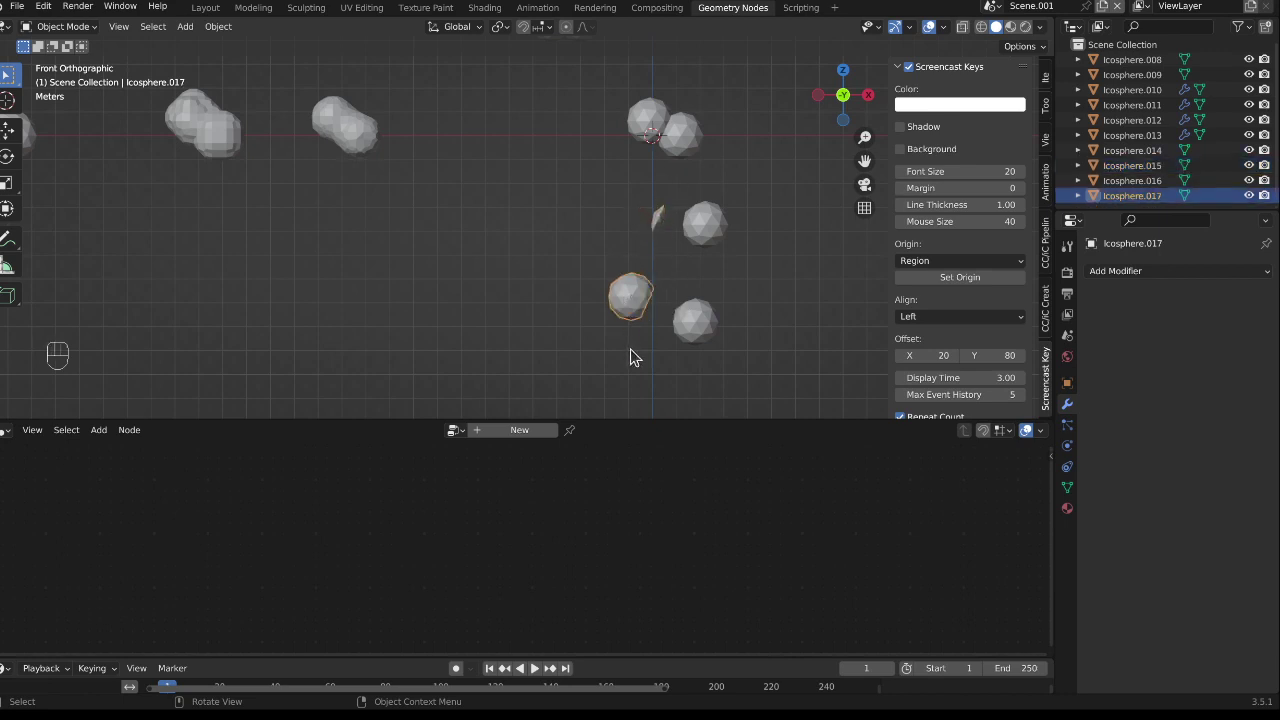
Place the 3D cursor in the empty space to the upper right of the sphere groups and add a Ball metaball there.
{"action": "scroll", "coordinate": [621, 252], "scroll_direction": "down", "scroll_amount": 5}
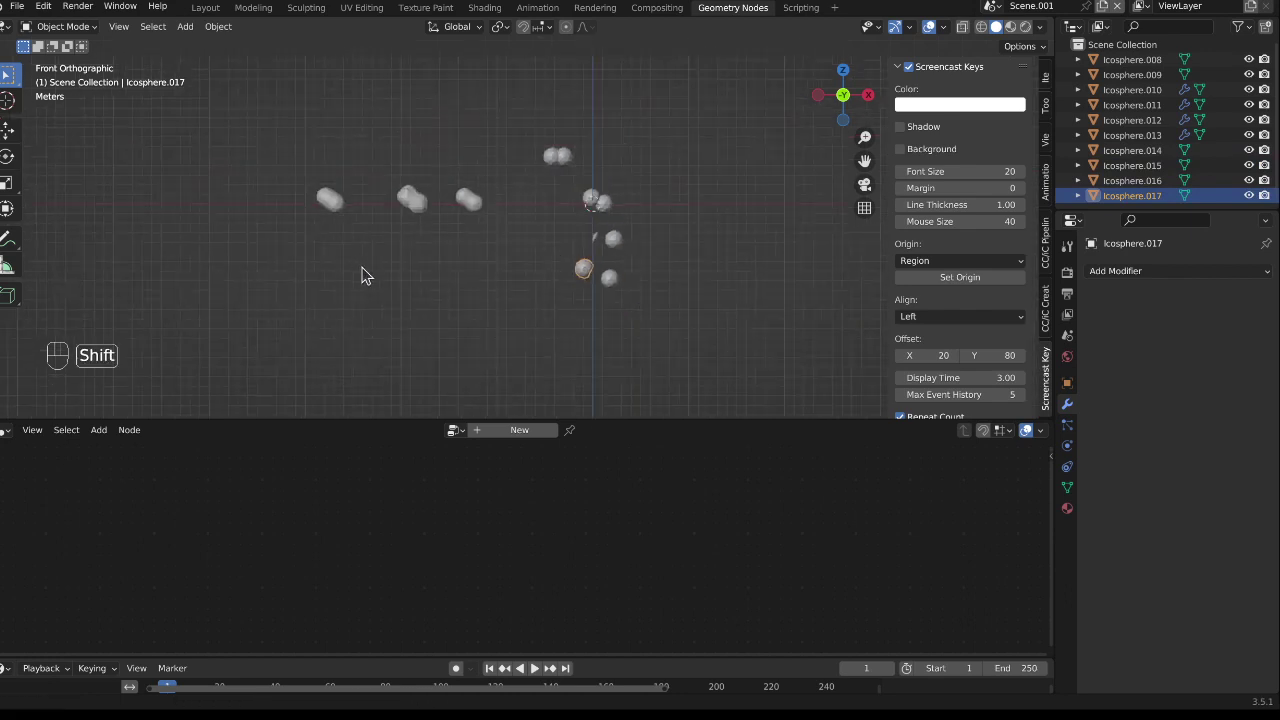
{"action": "middle_click_drag", "start_coordinate": [360, 268], "coordinate": [398, 289], "text": "shift"}
{"action": "scroll", "coordinate": [543, 213], "scroll_direction": "up", "scroll_amount": 3}
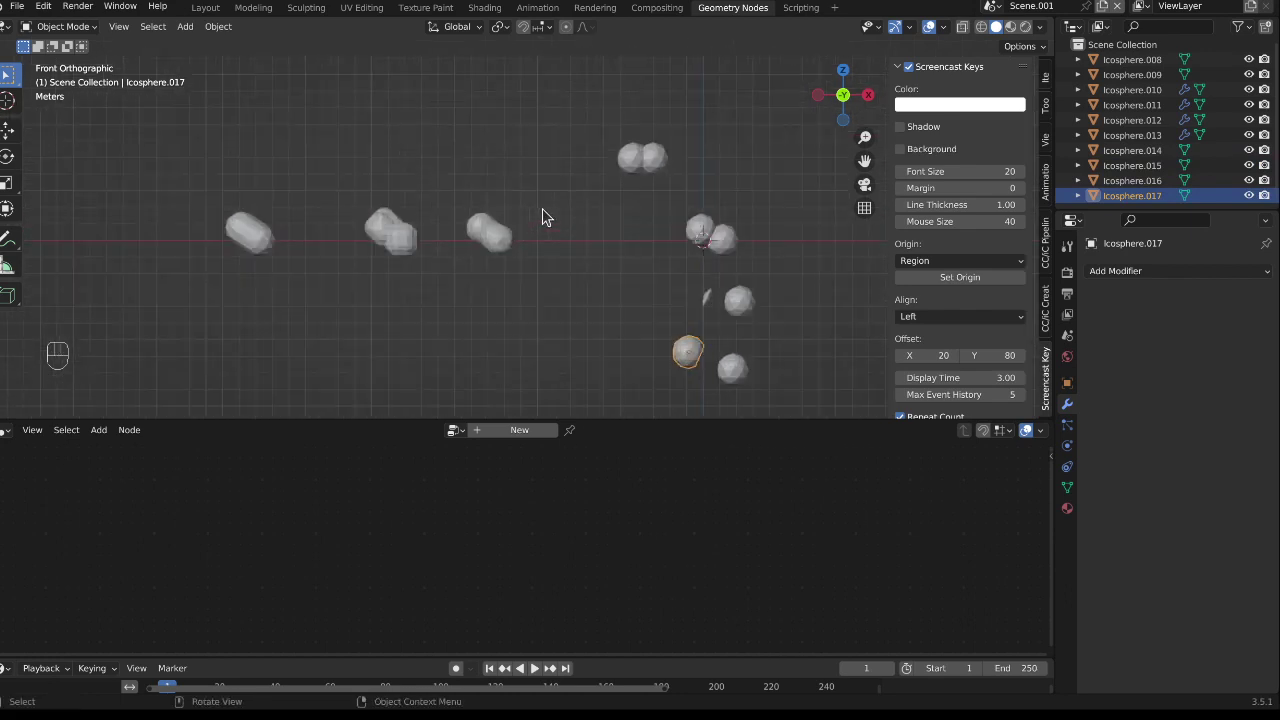
{"action": "scroll", "coordinate": [543, 213], "scroll_direction": "down", "scroll_amount": 4}
{"action": "middle_click_drag", "start_coordinate": [698, 212], "coordinate": [610, 210], "text": "shift"}
{"action": "scroll", "coordinate": [600, 196], "scroll_direction": "up", "scroll_amount": 2}
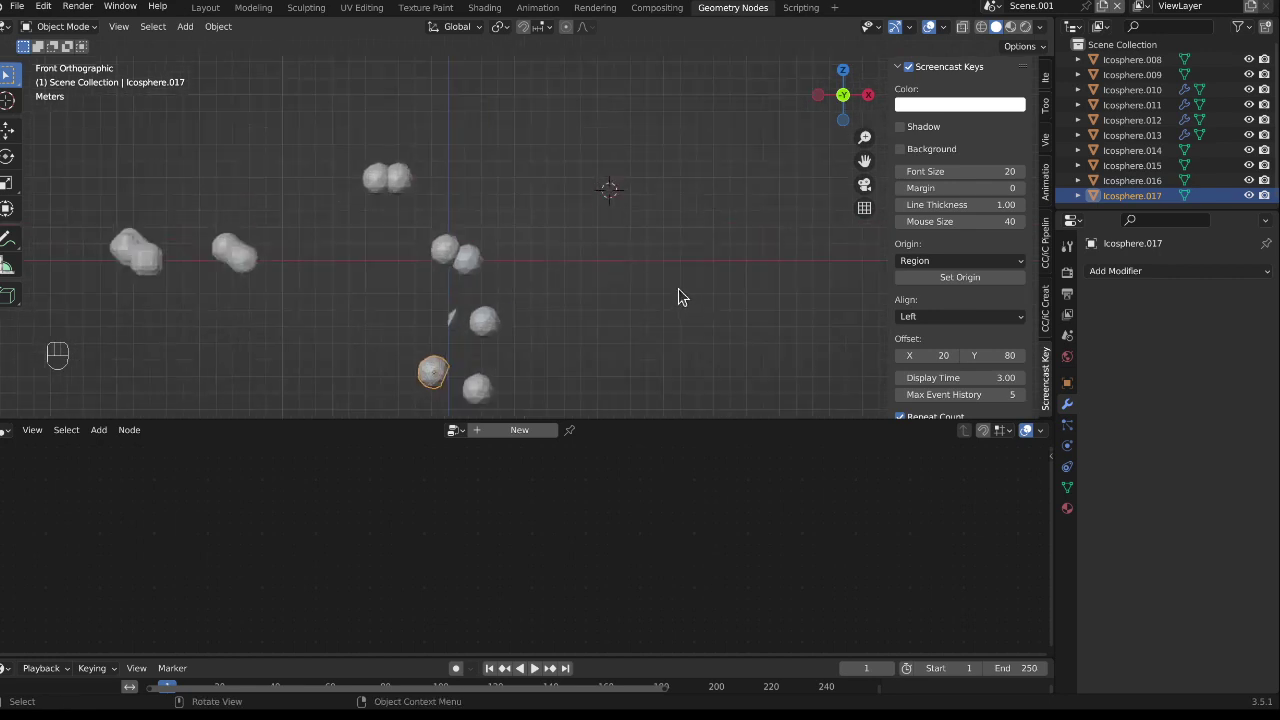
{"action": "key", "text": "shift+a"}
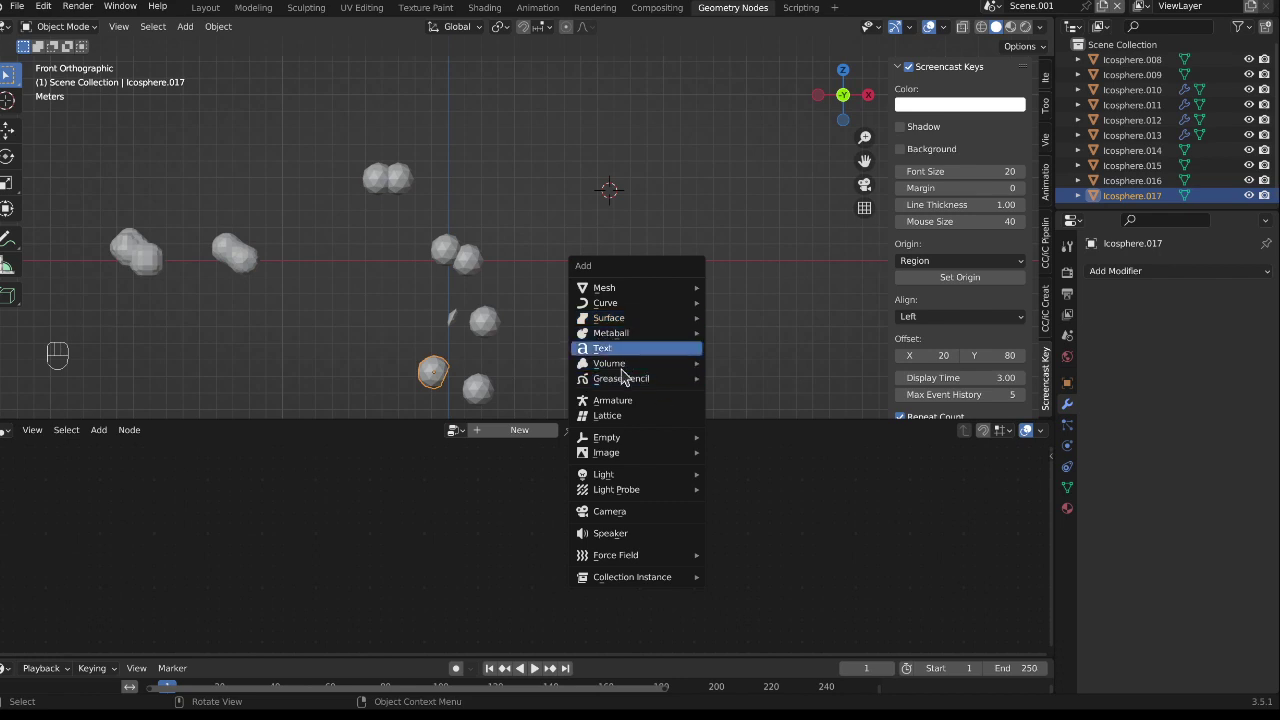
{"action": "mouse_move", "coordinate": [615, 340]}
{"action": "left_click", "coordinate": [782, 336]}
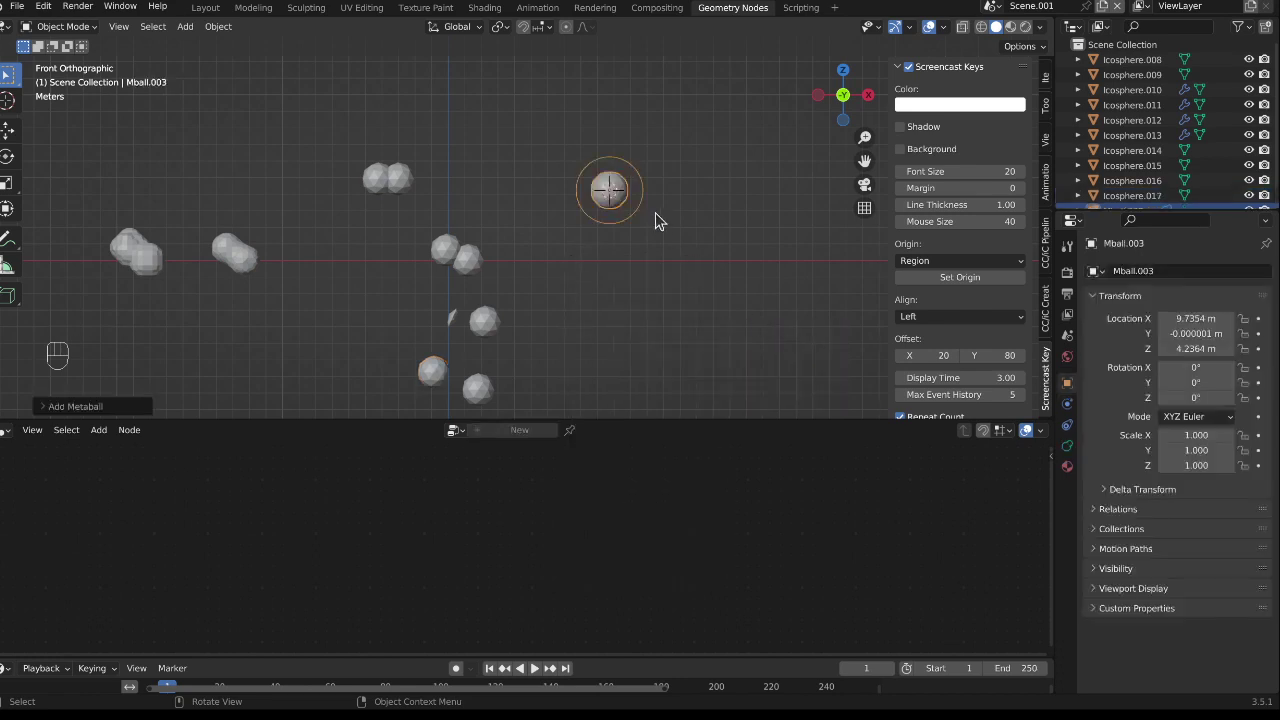
Duplicate the metaball and place the copy to the original's upper left, close enough for the two to blend.
{"action": "scroll", "coordinate": [602, 208], "scroll_direction": "up", "scroll_amount": 3}
{"action": "scroll", "coordinate": [602, 208], "scroll_direction": "up", "scroll_amount": 2}
{"action": "scroll", "coordinate": [613, 206], "scroll_direction": "down", "scroll_amount": 2}
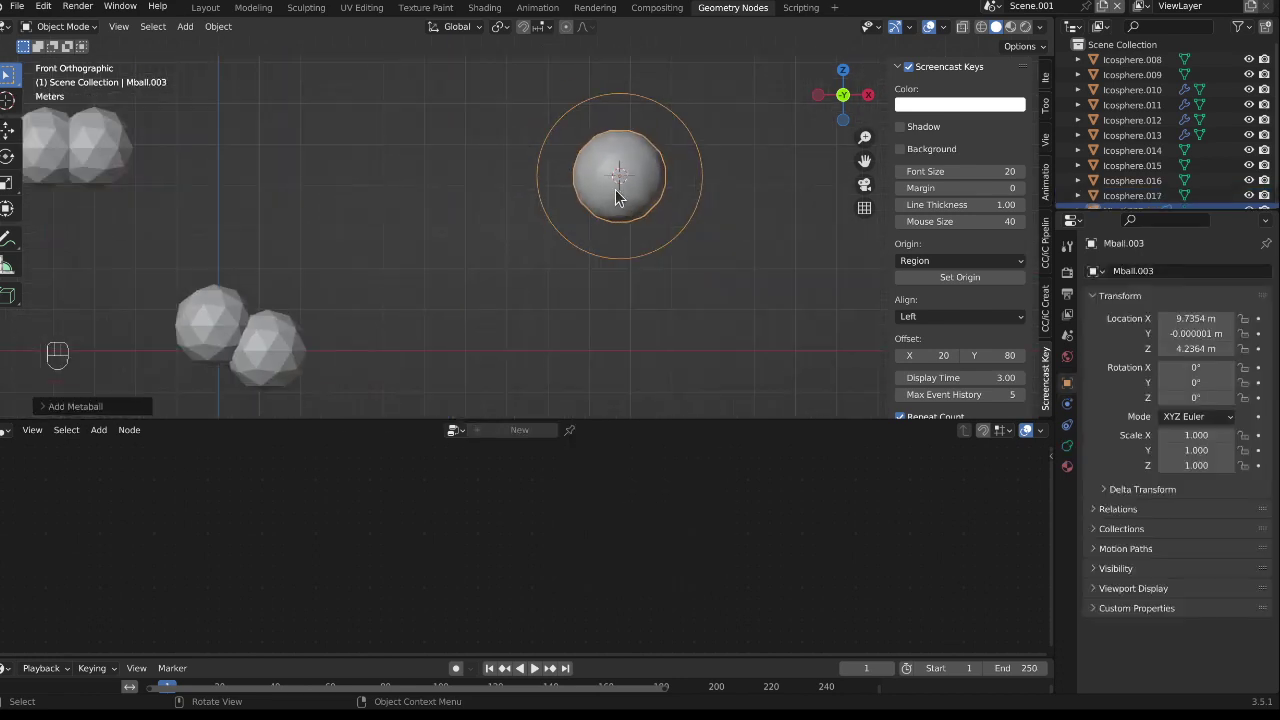
{"action": "key", "text": "shift+d"}
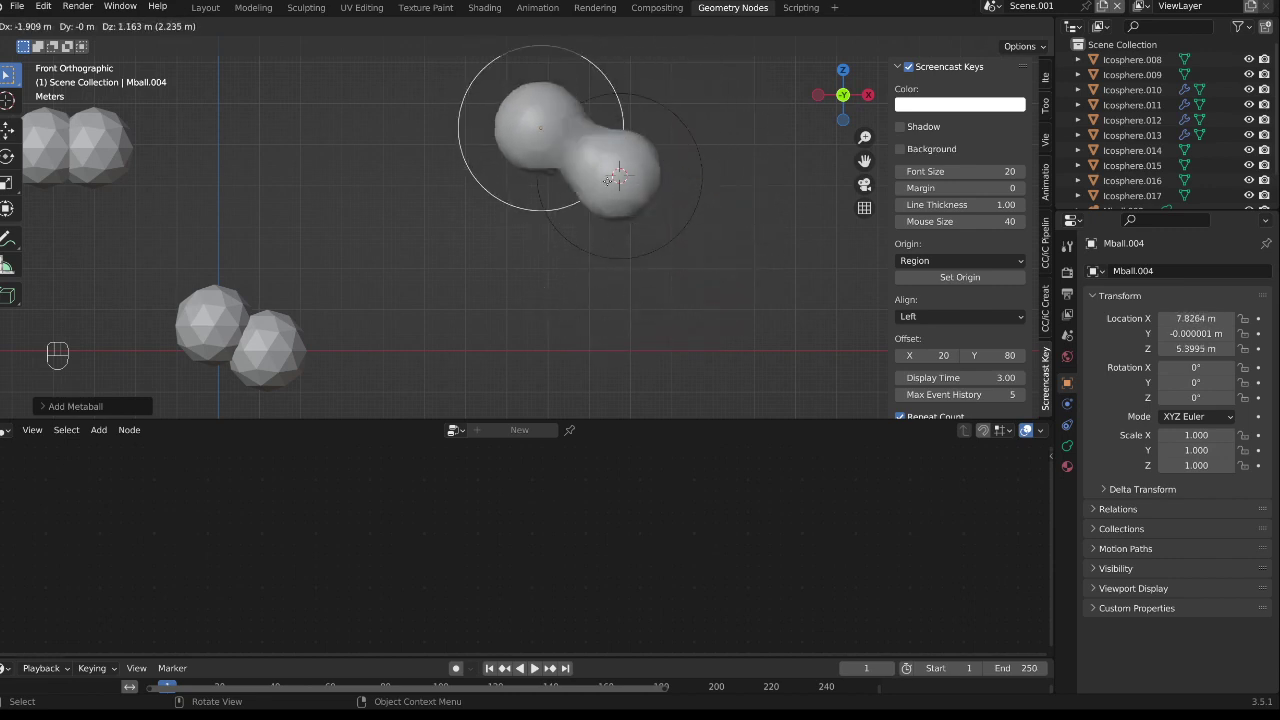
{"action": "left_click", "coordinate": [577, 187]}
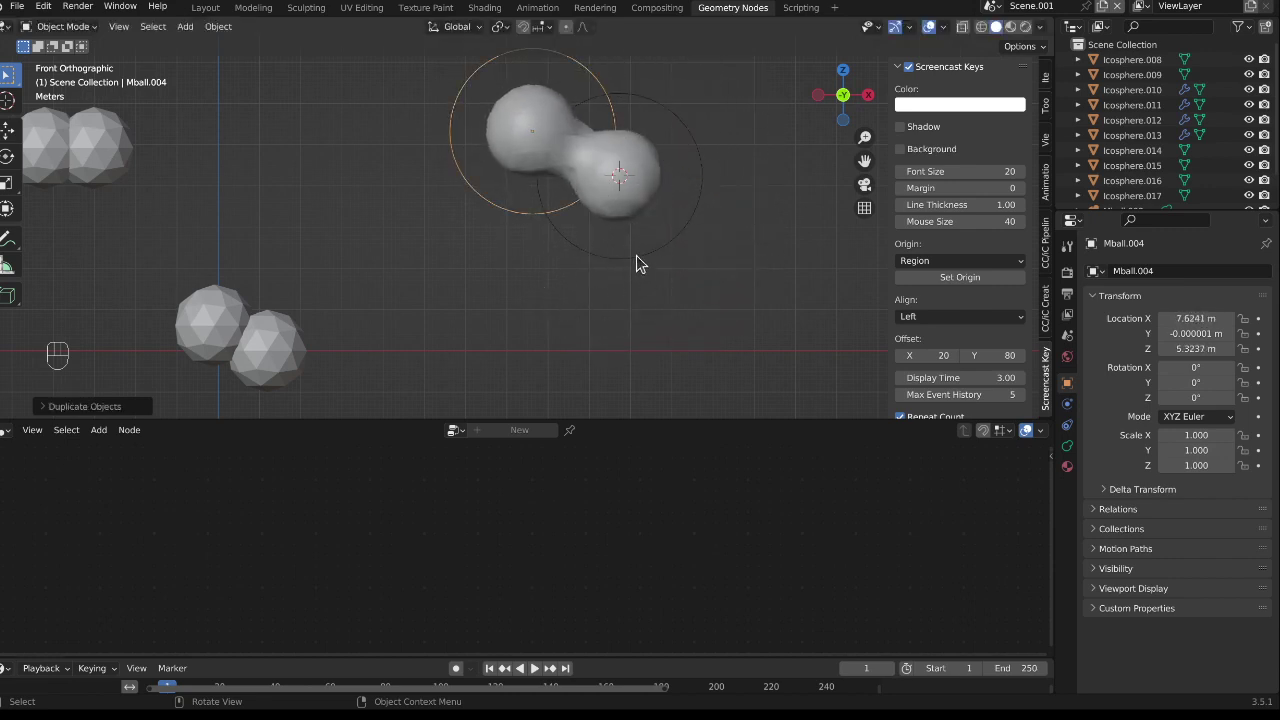
Scale the duplicated metaball down to about 0.909.
{"action": "scroll", "coordinate": [640, 252], "scroll_direction": "down", "scroll_amount": 3}
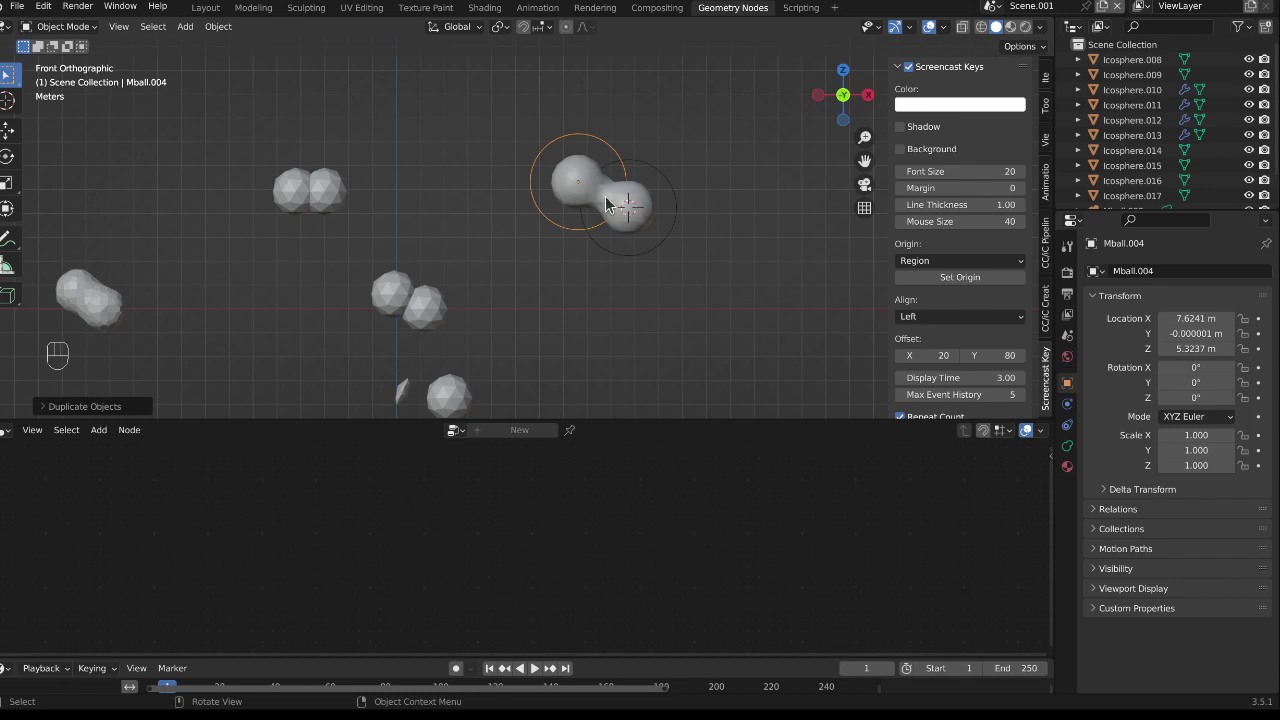
{"action": "key", "text": "s"}
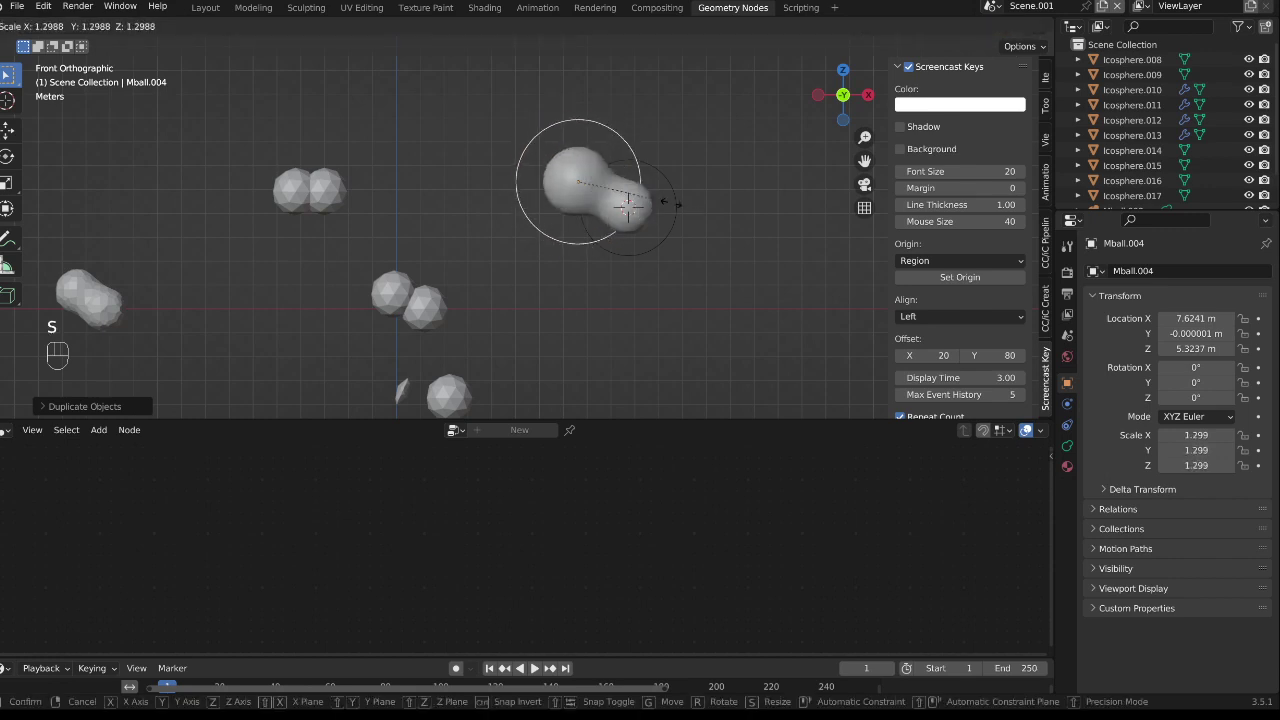
{"action": "left_click", "coordinate": [632, 201]}
Try stretching the duplicated metaball along X, first in Edit Mode and again in Object Mode.
{"action": "key", "text": "Tab"}
{"action": "scroll", "coordinate": [585, 179], "scroll_direction": "up", "scroll_amount": 3}
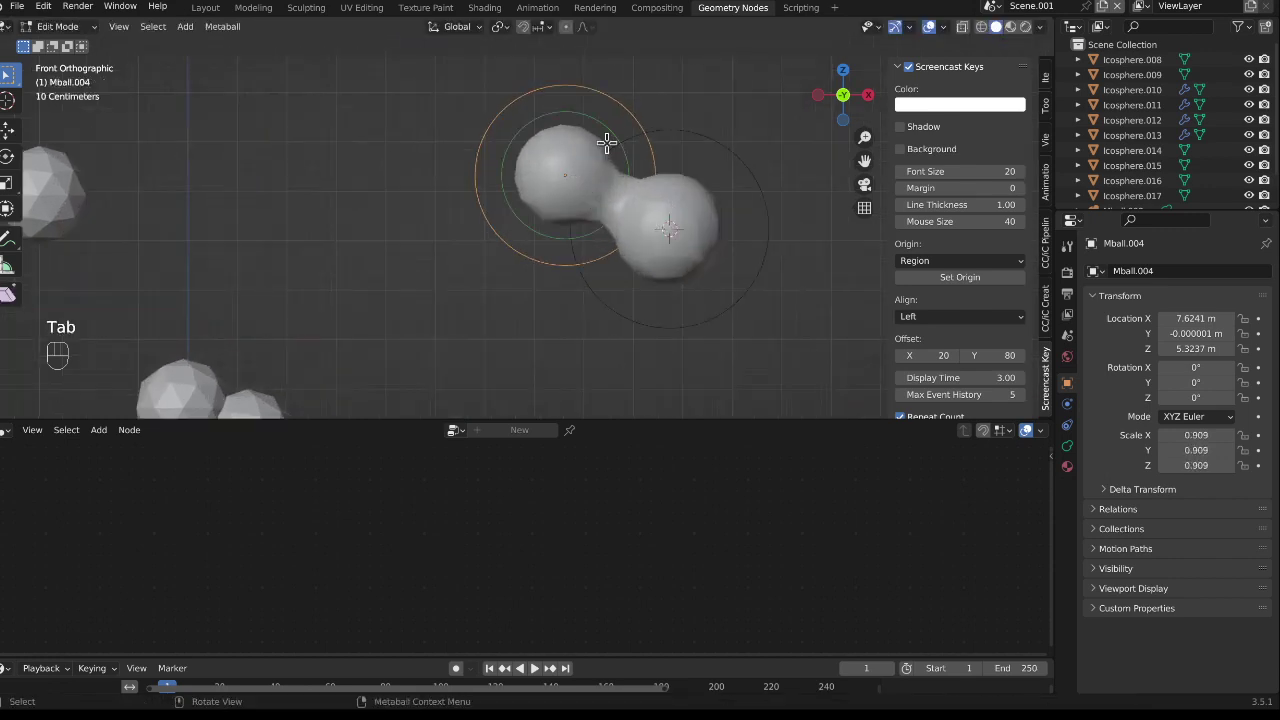
{"action": "left_click", "coordinate": [612, 148]}
{"action": "middle_click_drag", "start_coordinate": [531, 210], "coordinate": [558, 208]}
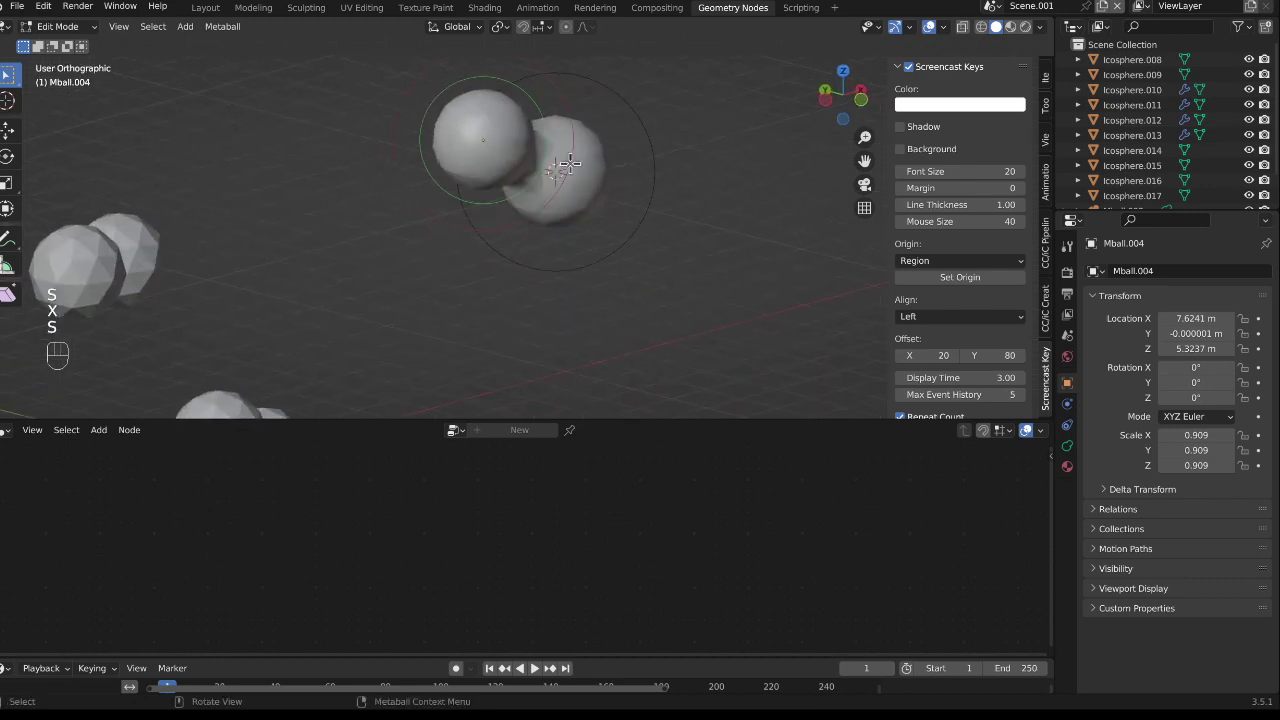
{"action": "key", "text": "Tab"}
{"action": "key", "text": "s"}
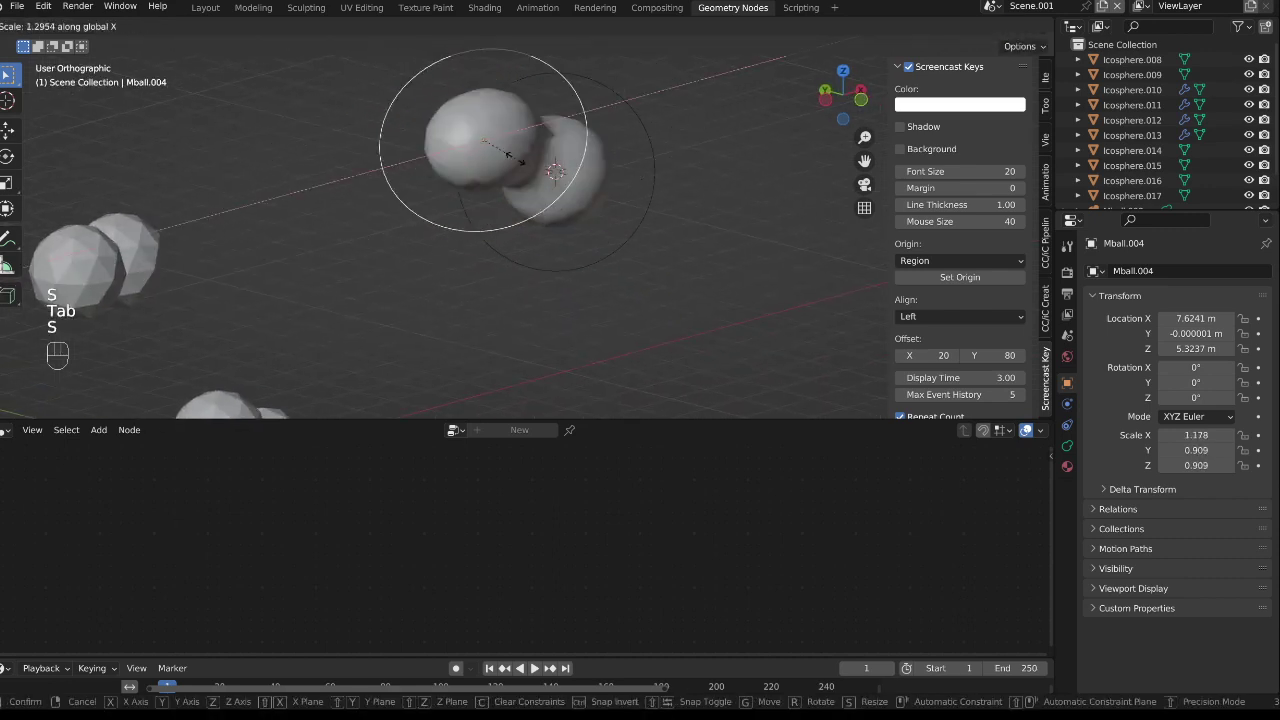
{"action": "right_click", "coordinate": [518, 170]}
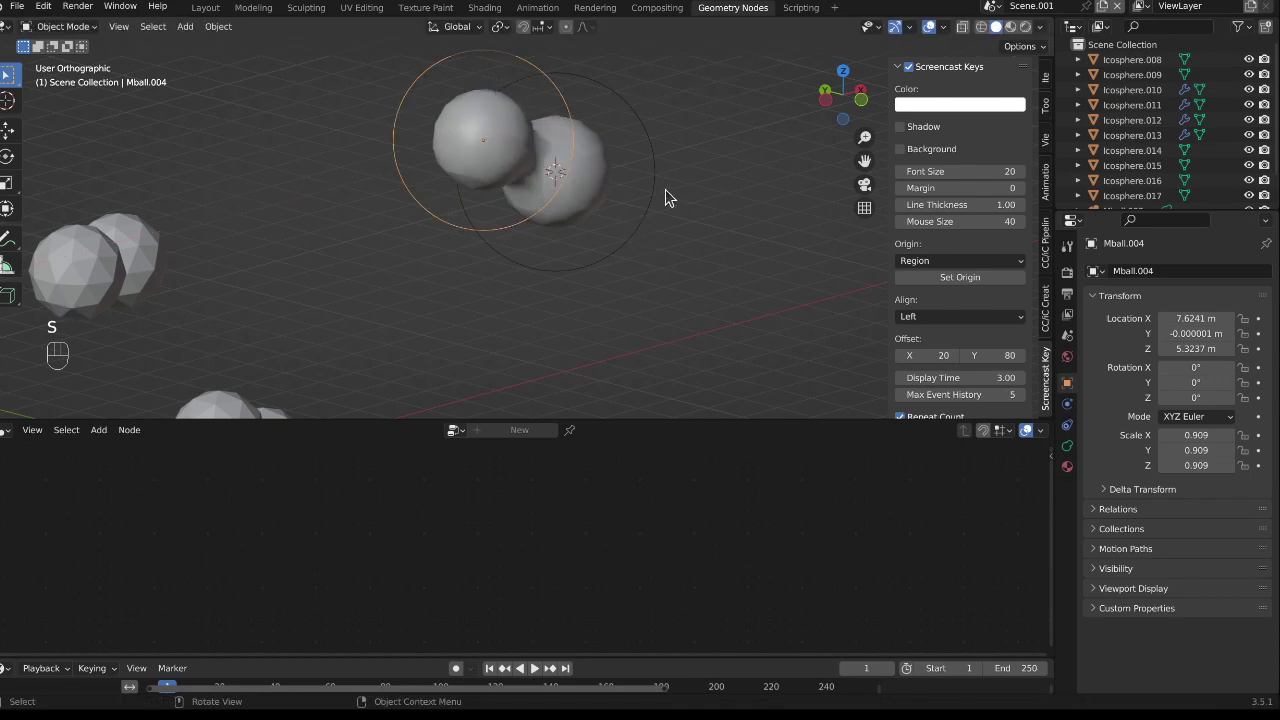
Add a Plane metaball to the right of the two balls so it blends with them, and view it from another angle.
{"action": "key", "text": "shift+a"}
{"action": "mouse_move", "coordinate": [689, 180]}
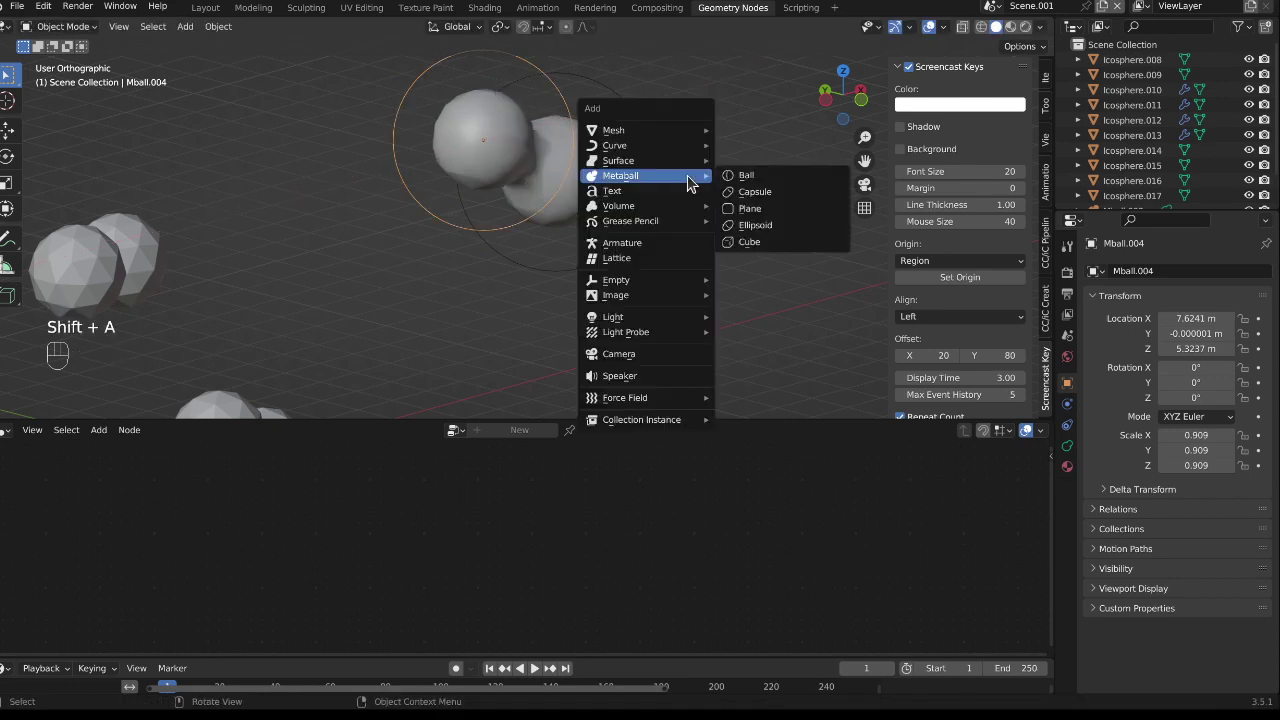
{"action": "left_click", "coordinate": [781, 217]}
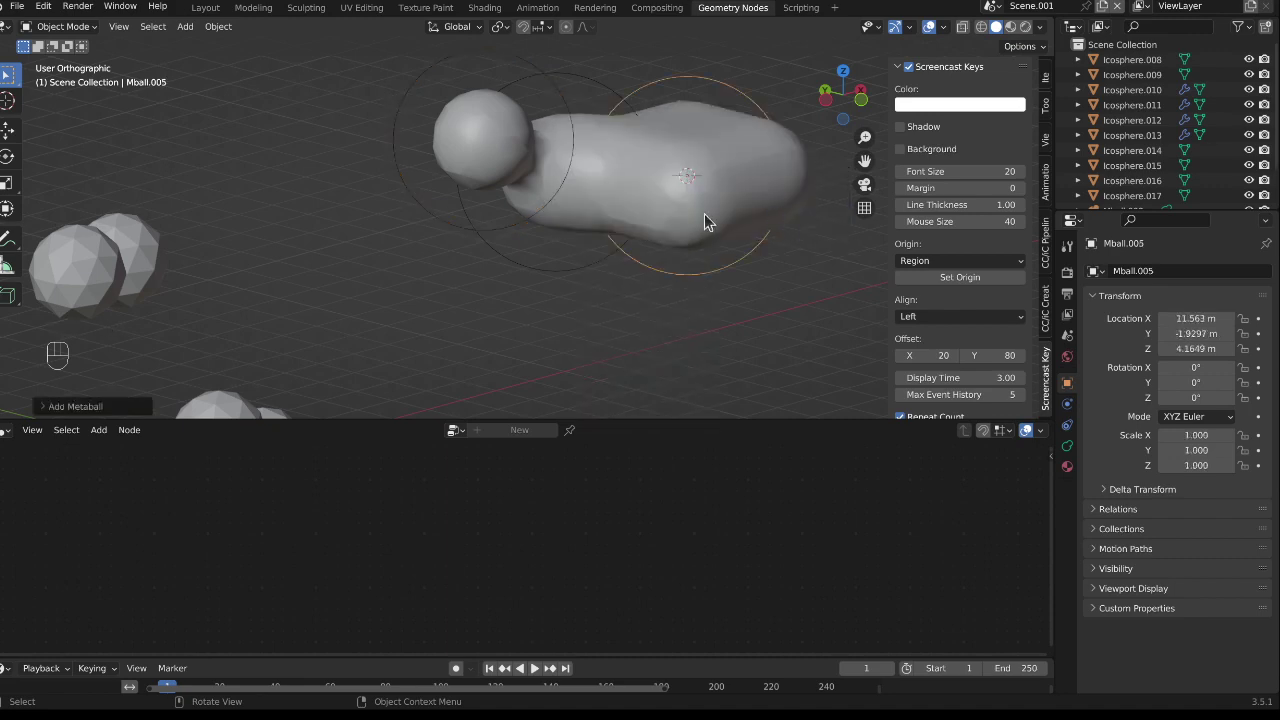
{"action": "scroll", "coordinate": [706, 220], "scroll_direction": "down", "scroll_amount": 3}
{"action": "middle_click_drag", "start_coordinate": [723, 200], "coordinate": [668, 211]}
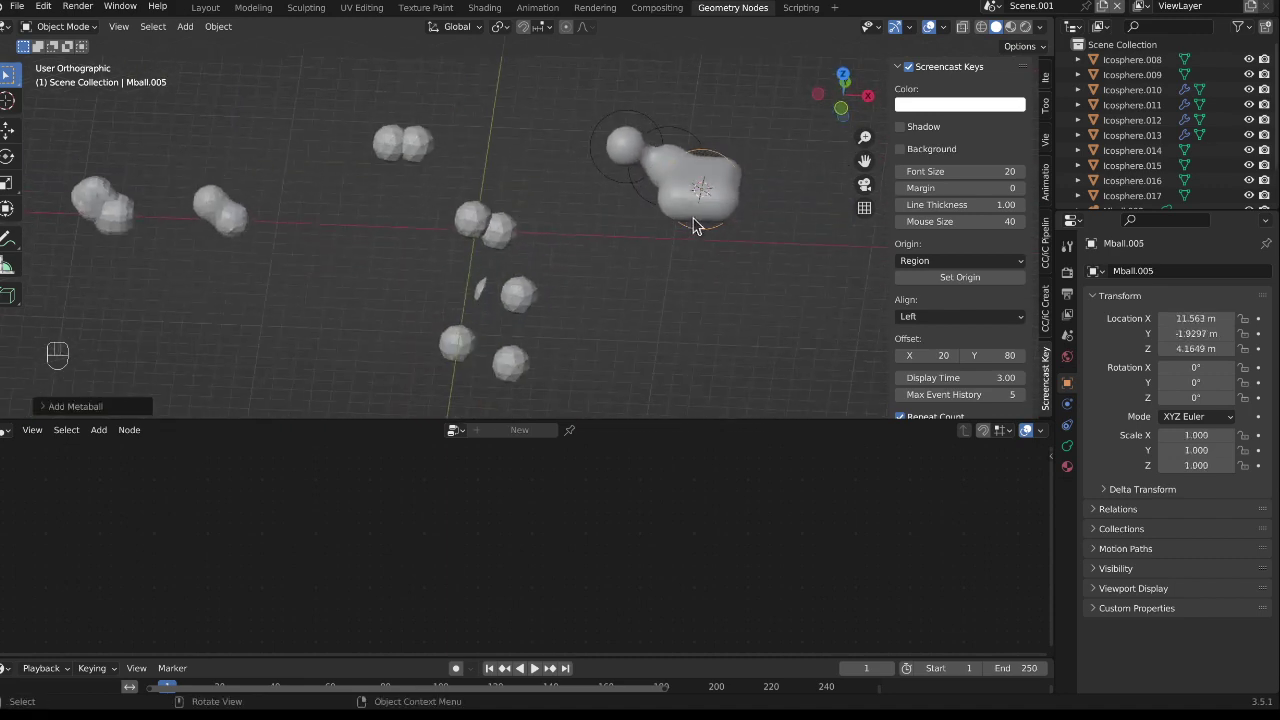
Move the Plane metaball away from the two balls, to about 15.29 m on X.
{"action": "key", "text": "g"}
{"action": "left_click", "coordinate": [772, 215]}
{"action": "middle_click_drag", "start_coordinate": [771, 243], "coordinate": [775, 206]}
Flatten the Plane metaball along Z to a scale of about 0.361.
{"action": "key", "text": "s"}
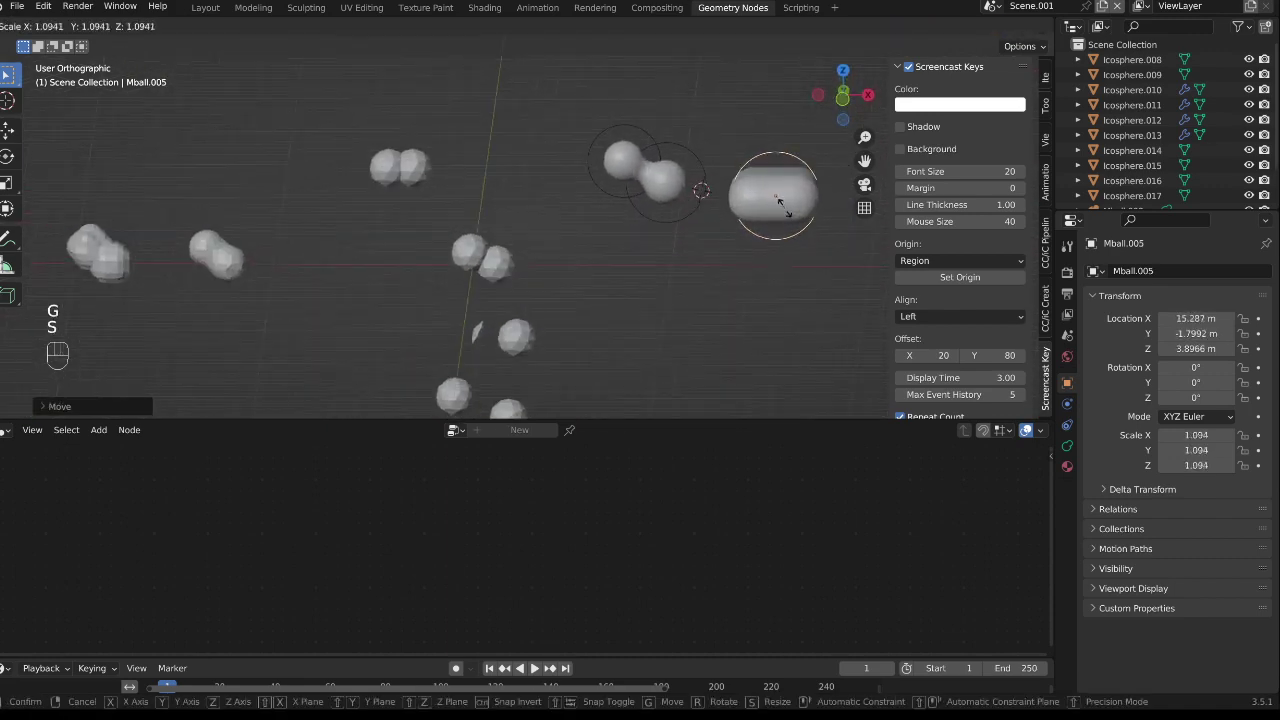
{"action": "right_click", "coordinate": [787, 209]}
{"action": "key", "text": "s"}
{"action": "key", "text": "z"}
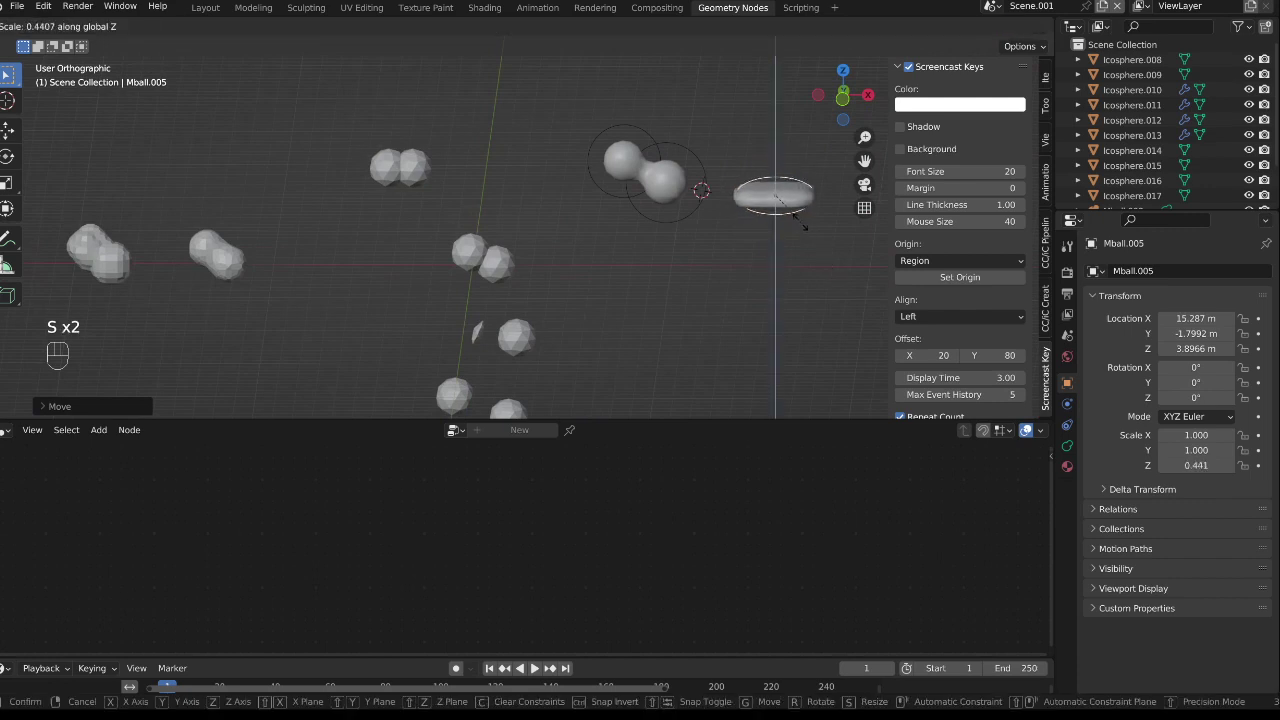
{"action": "left_click", "coordinate": [798, 220]}
Duplicate the flattened metaball twice, placing one copy beside it so they blend and the other near the two balls.
{"action": "scroll", "coordinate": [784, 190], "scroll_direction": "up", "scroll_amount": 4}
{"action": "middle_click_drag", "start_coordinate": [762, 197], "coordinate": [723, 244]}
{"action": "key", "text": "shift+d"}
{"action": "left_click", "coordinate": [607, 283]}
{"action": "scroll", "coordinate": [607, 283], "scroll_direction": "down", "scroll_amount": 3}
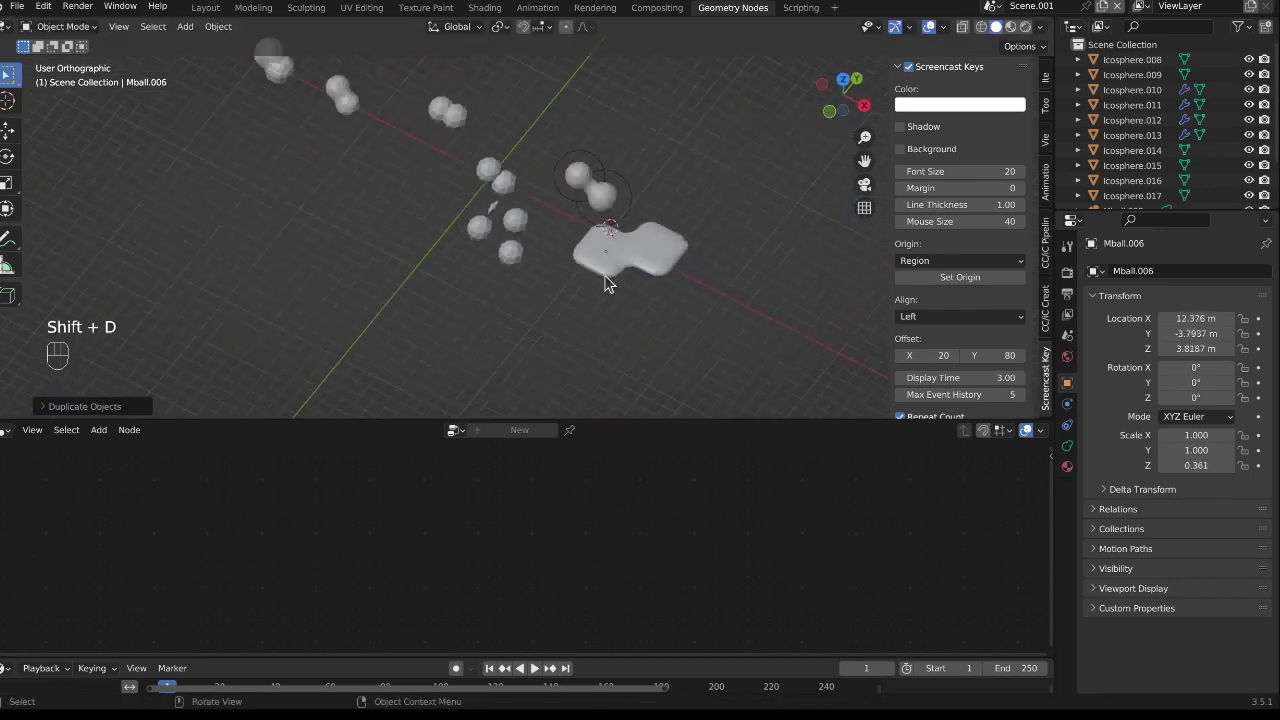
{"action": "key", "text": "shift+d"}
{"action": "left_click", "coordinate": [615, 250]}
{"action": "middle_click_drag", "start_coordinate": [617, 254], "coordinate": [548, 215]}
{"action": "scroll", "coordinate": [610, 215], "scroll_direction": "up", "scroll_amount": 4}
{"action": "scroll", "coordinate": [1117, 150], "scroll_direction": "down", "scroll_amount": 2}
Try moving the original ball metaball, Mball.003, on its own up into the flattened slab.
{"action": "left_click", "coordinate": [605, 210]}
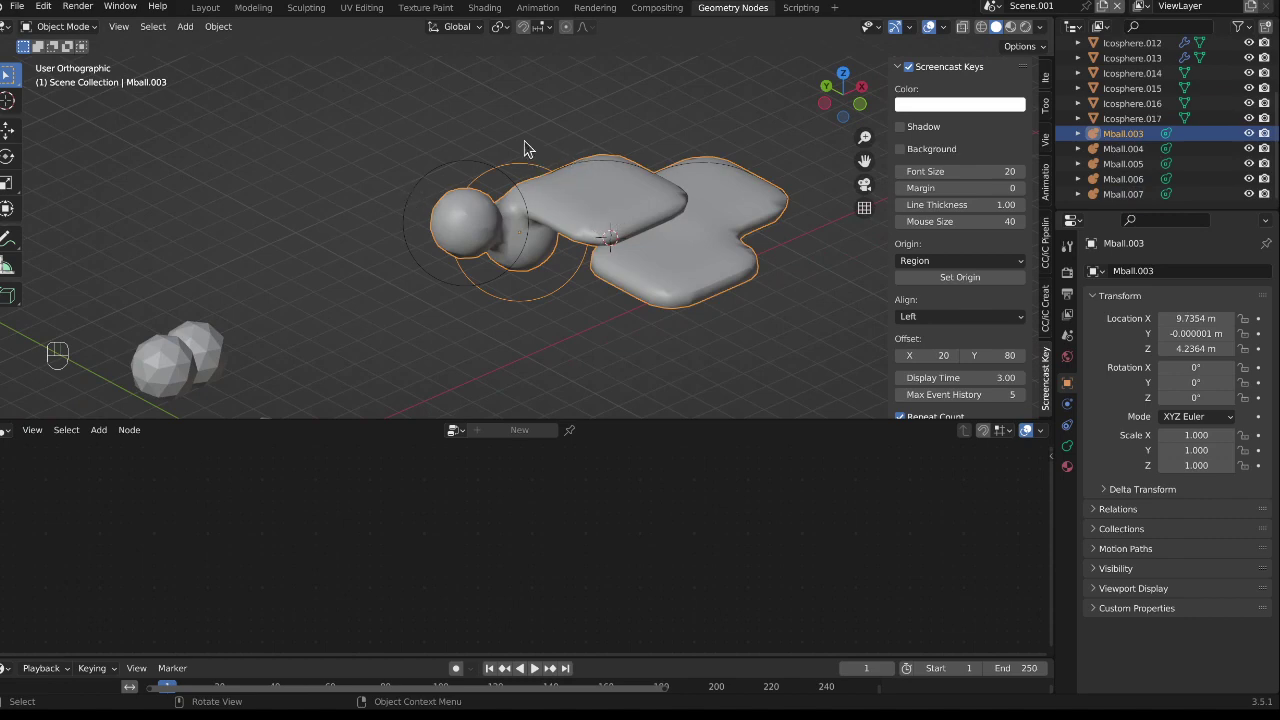
{"action": "key", "text": "g"}
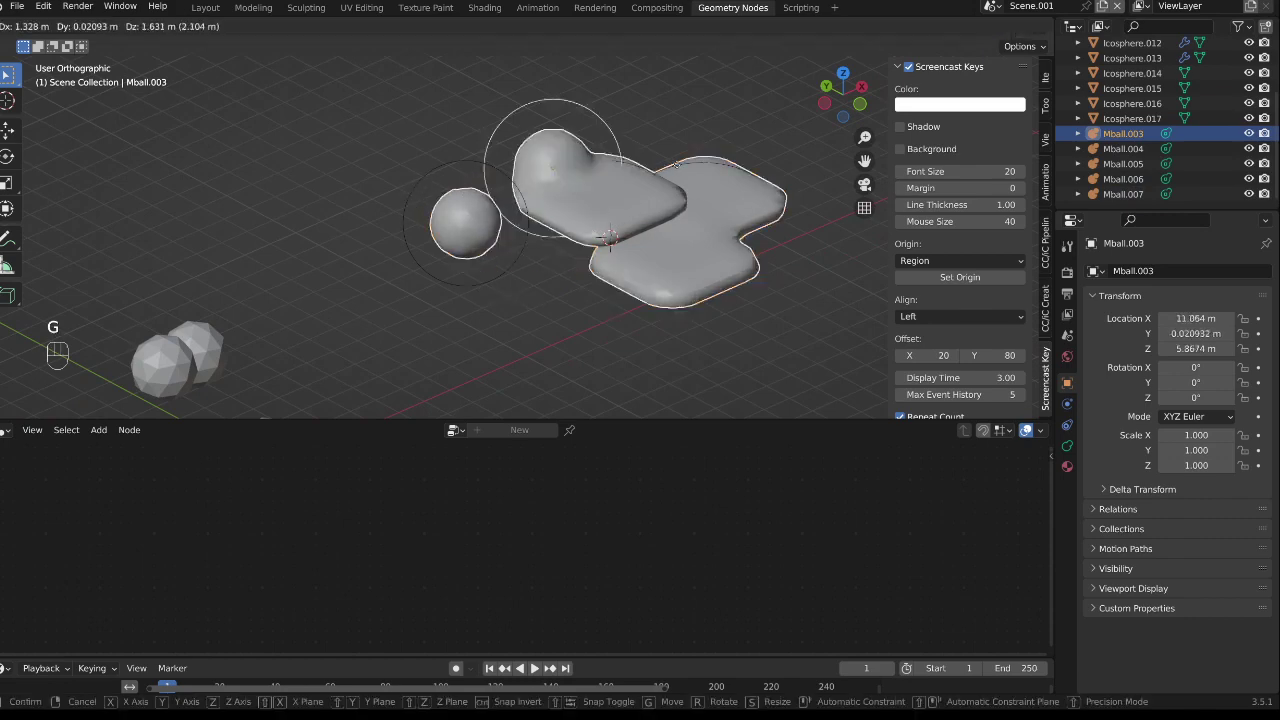
{"action": "right_click", "coordinate": [682, 234]}
Reselect only the original ball metaball, Mball.003, and try rotating it by itself.
{"action": "left_click_drag", "start_coordinate": [376, 137], "coordinate": [650, 244]}
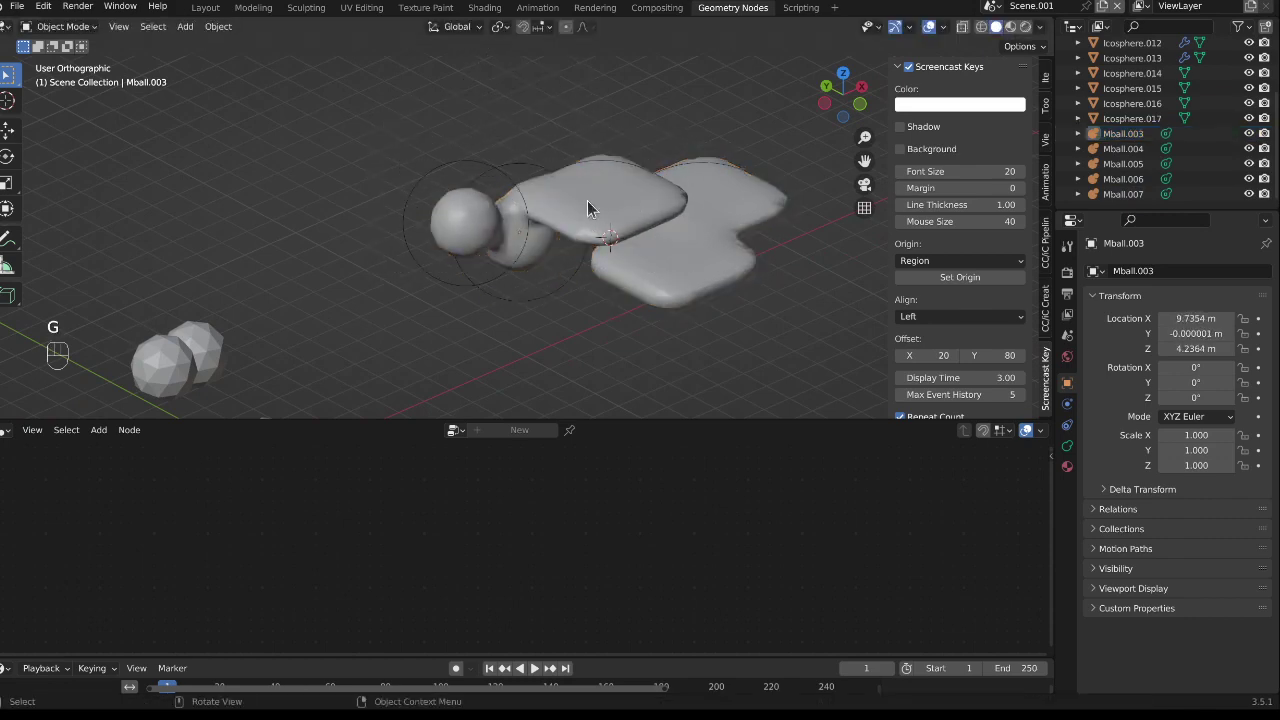
{"action": "left_click", "coordinate": [592, 207]}
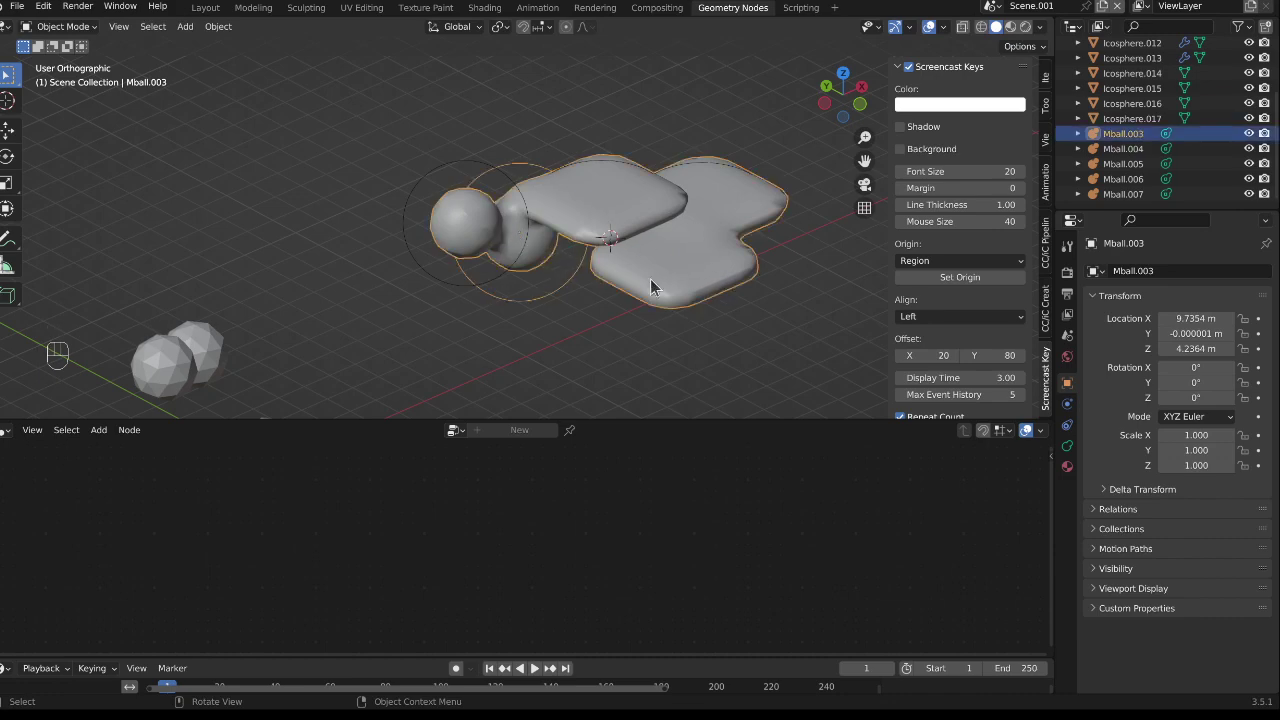
{"action": "key", "text": "r"}
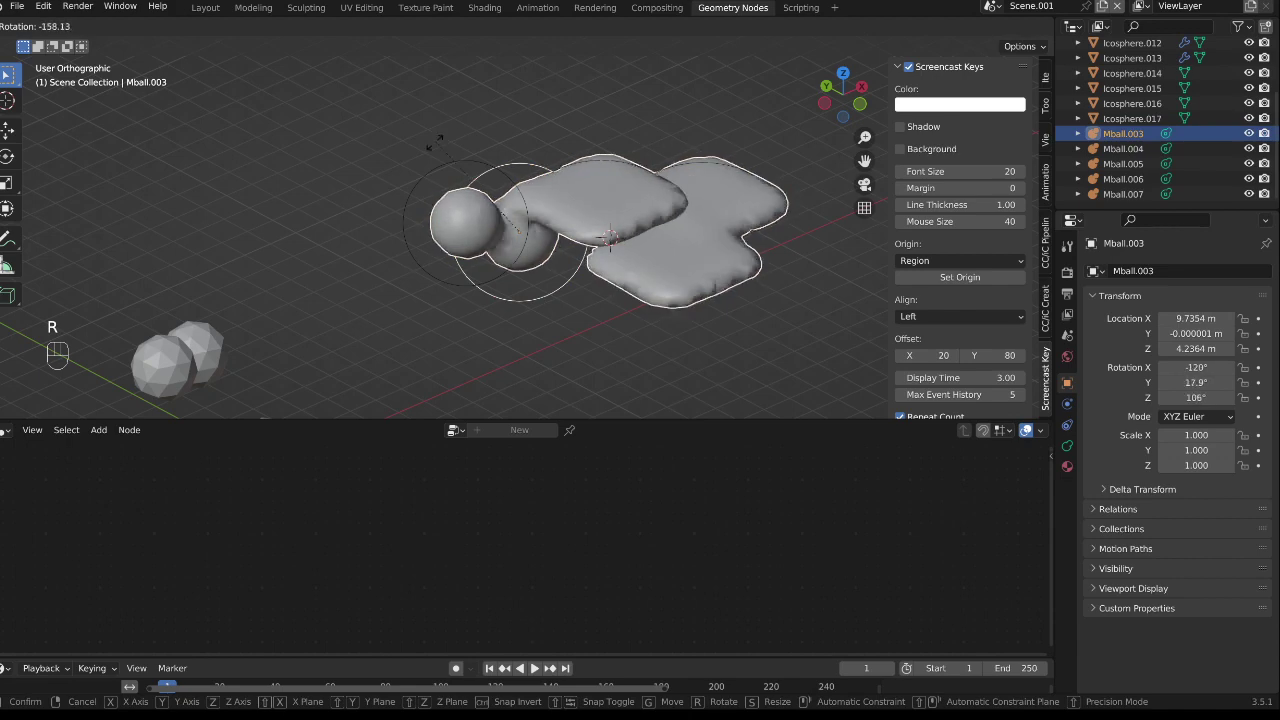
{"action": "right_click", "coordinate": [723, 256]}
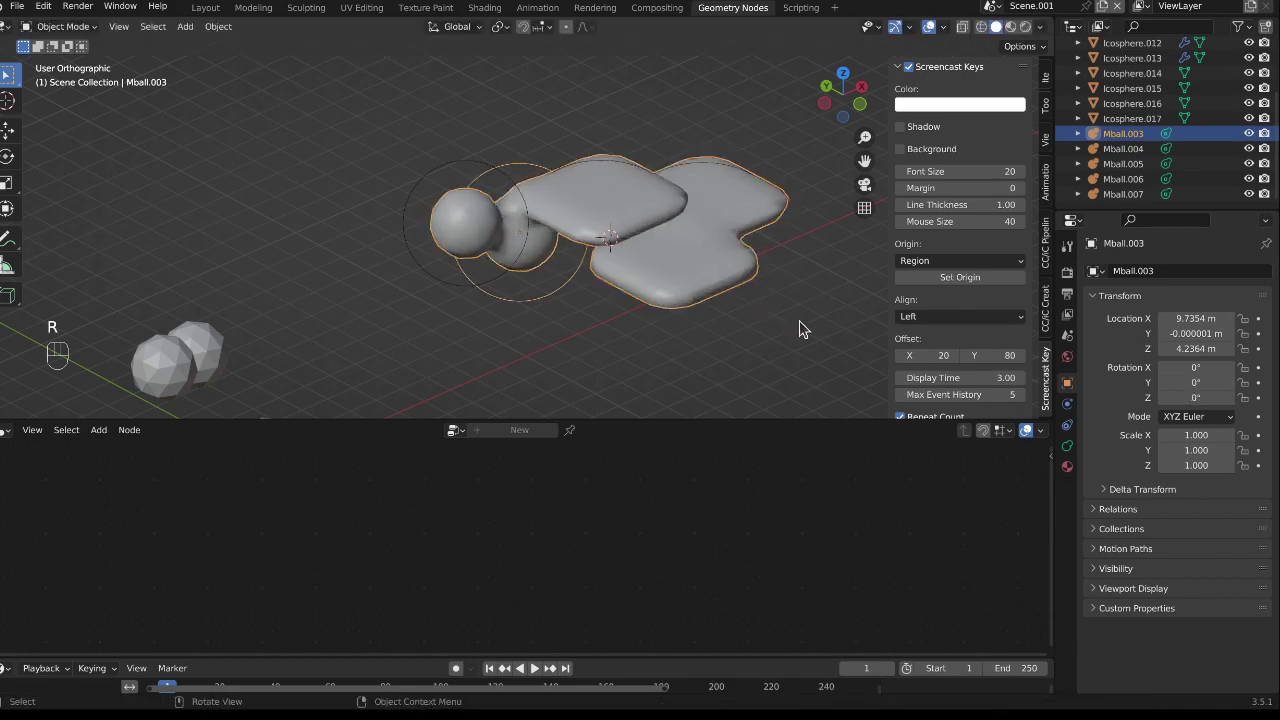
Select all five metaballs and try rotating them together as a group, ending with nothing selected.
{"action": "left_click_drag", "start_coordinate": [800, 330], "coordinate": [419, 129]}
{"action": "key", "text": "r"}
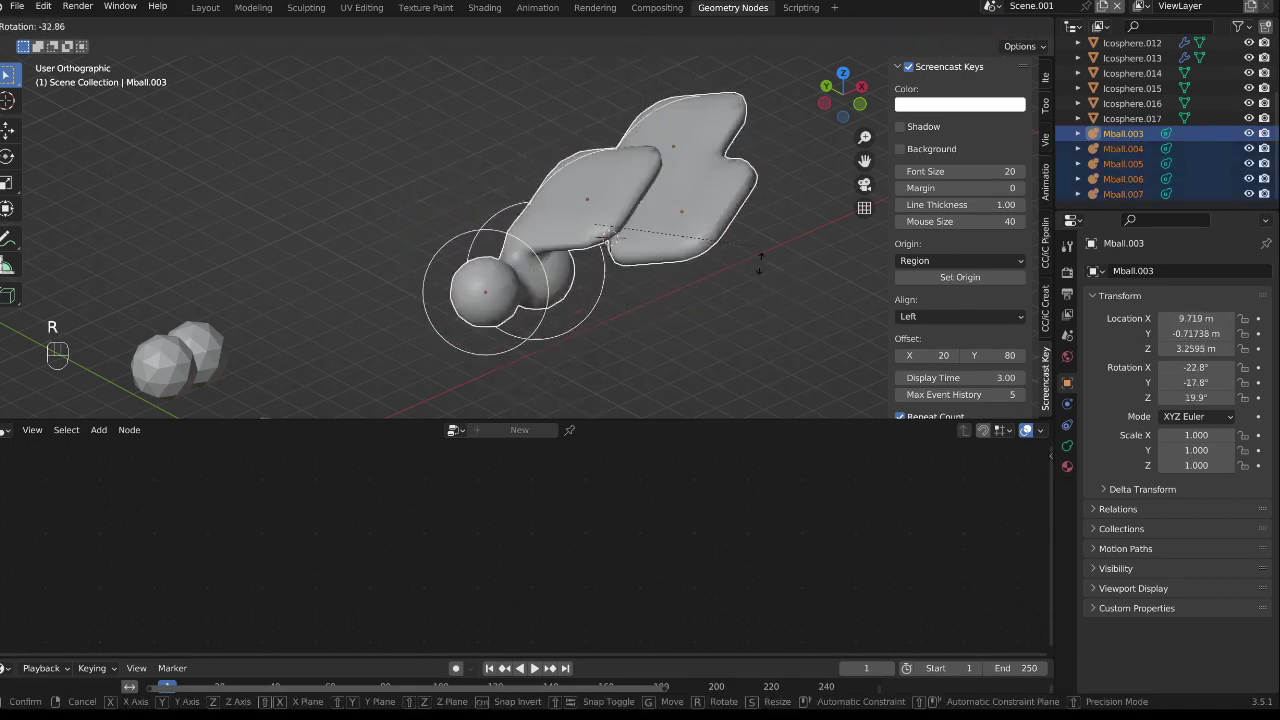
{"action": "right_click", "coordinate": [686, 148]}
{"action": "left_click", "coordinate": [604, 297]}
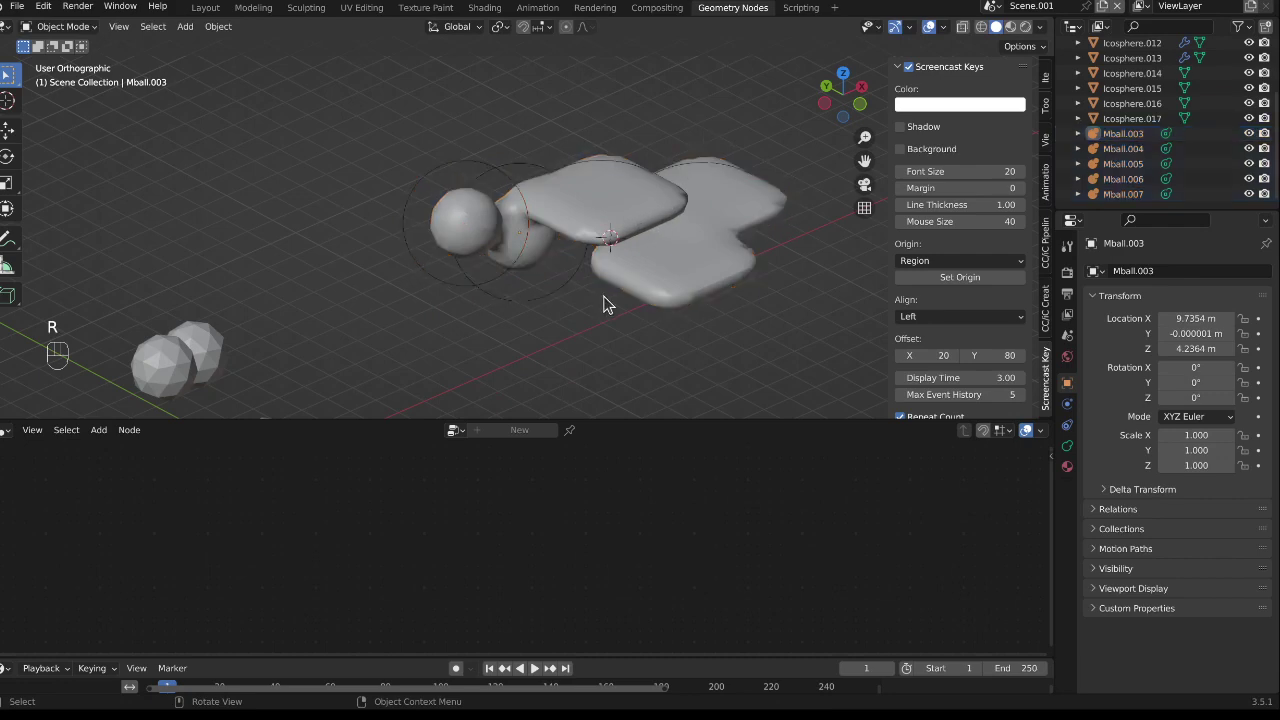
Look over all the merged sphere pairs and the metaball group, ending in the front orthographic view.
{"action": "scroll", "coordinate": [612, 298], "scroll_direction": "down", "scroll_amount": 3}
{"action": "scroll", "coordinate": [613, 262], "scroll_direction": "up", "scroll_amount": 3}
{"action": "middle_click_drag", "start_coordinate": [438, 286], "coordinate": [608, 136], "text": "shift"}
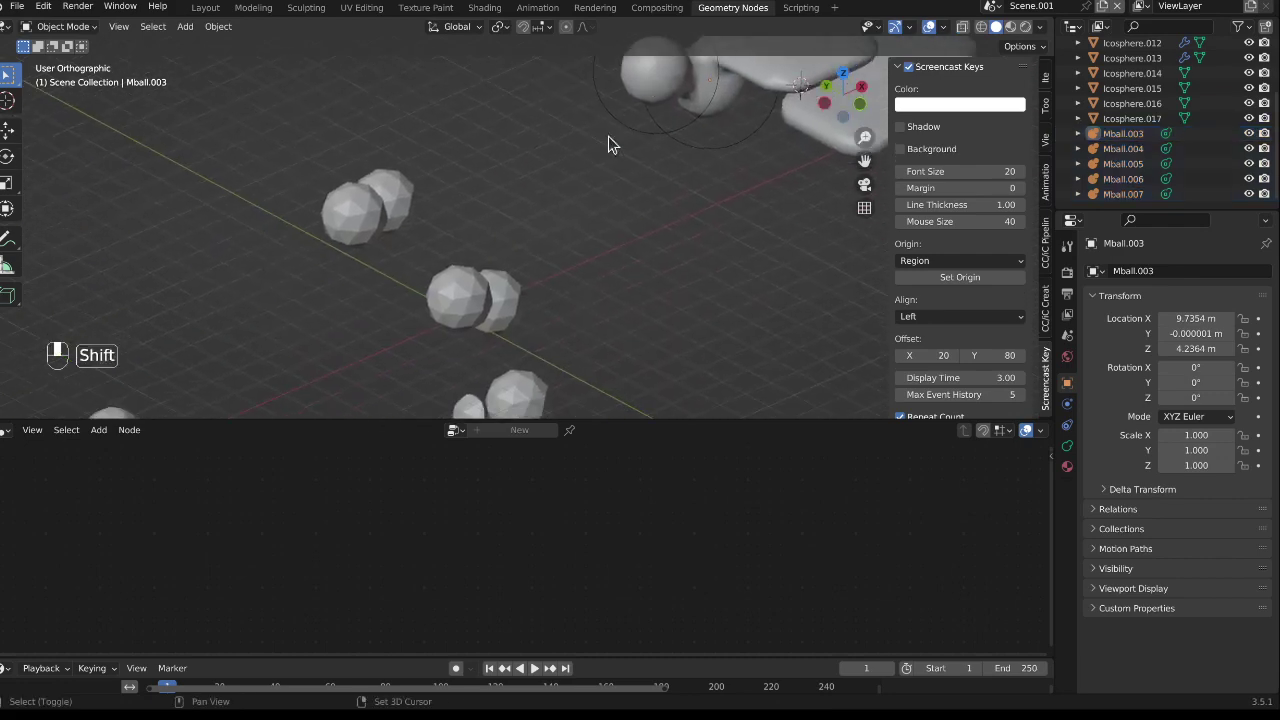
{"action": "middle_click_drag", "start_coordinate": [448, 238], "coordinate": [560, 254]}
{"action": "scroll", "coordinate": [461, 239], "scroll_direction": "down", "scroll_amount": 6}
{"action": "scroll", "coordinate": [614, 220], "scroll_direction": "up", "scroll_amount": 5}
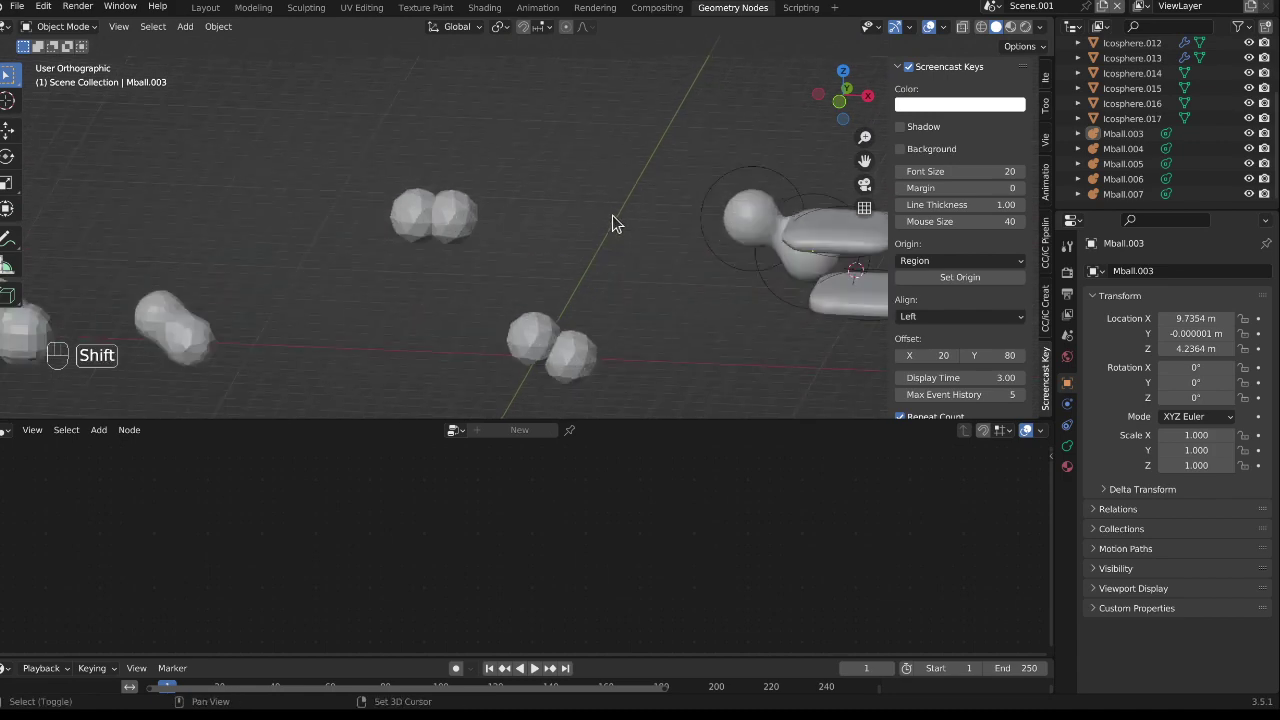
{"action": "scroll", "coordinate": [613, 224], "scroll_direction": "down", "scroll_amount": 5}
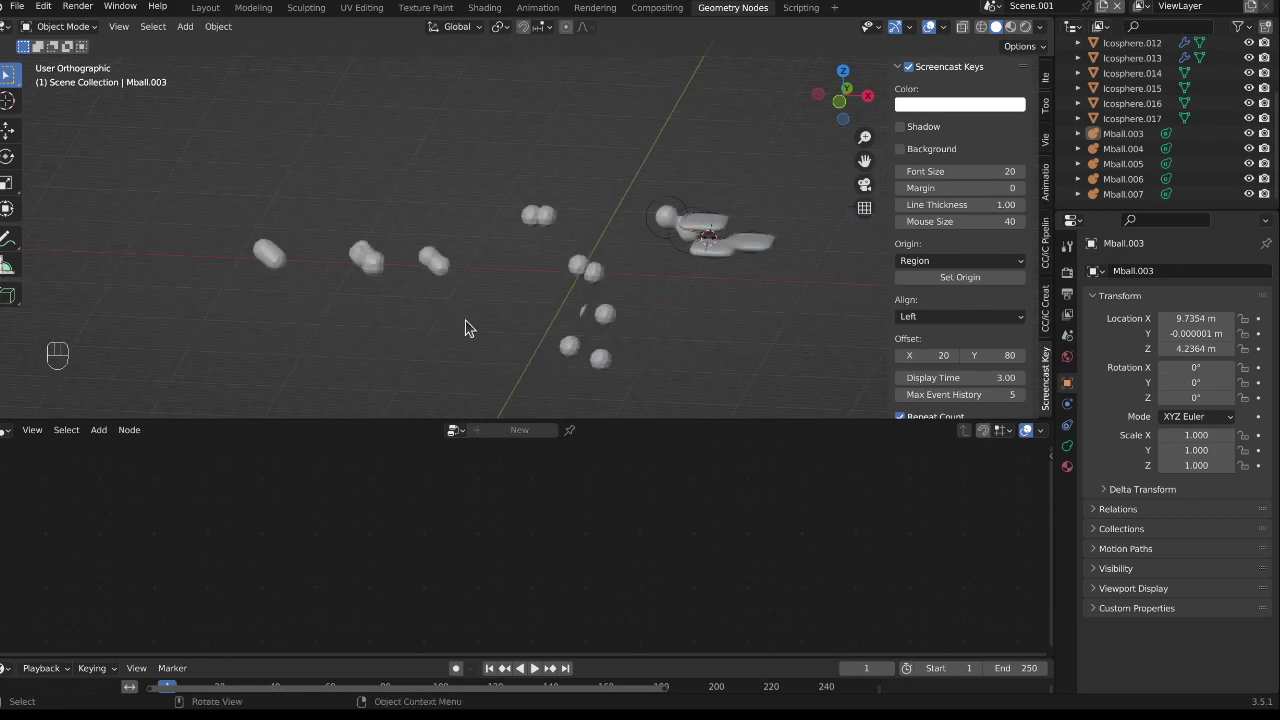
{"action": "middle_click_drag", "start_coordinate": [470, 320], "coordinate": [471, 286]}
{"action": "key", "text": "KP_1"}
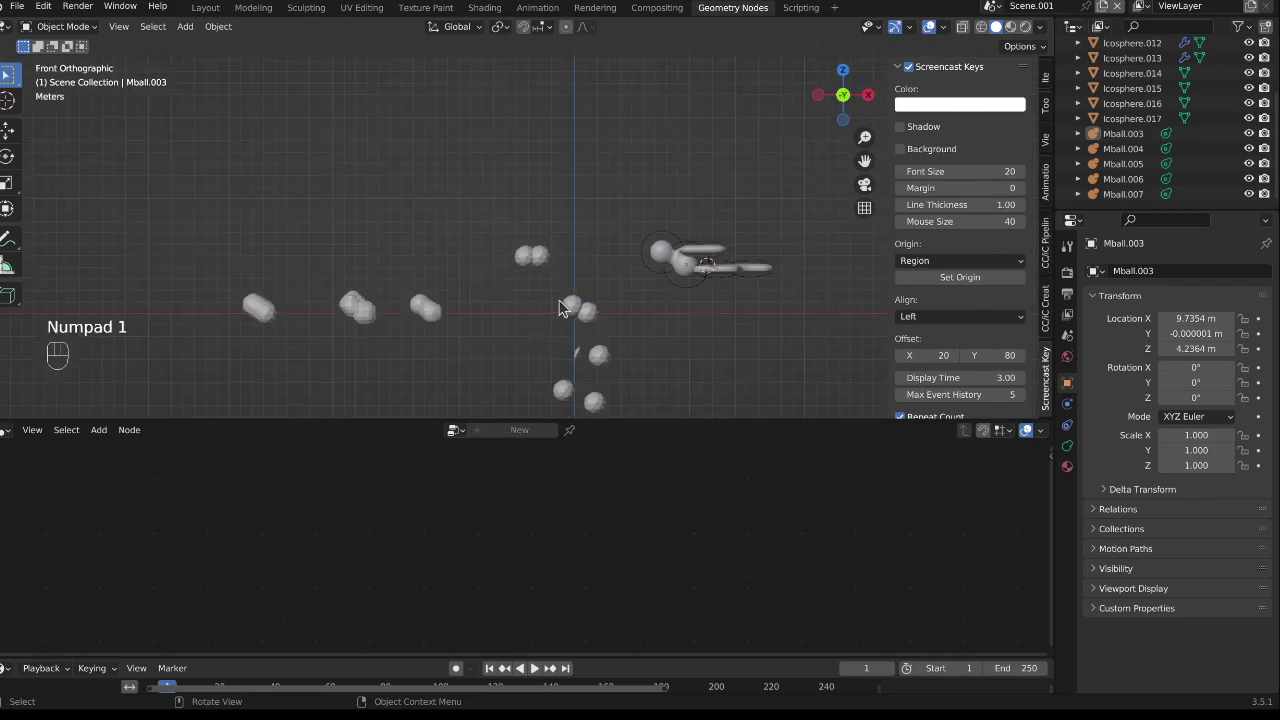